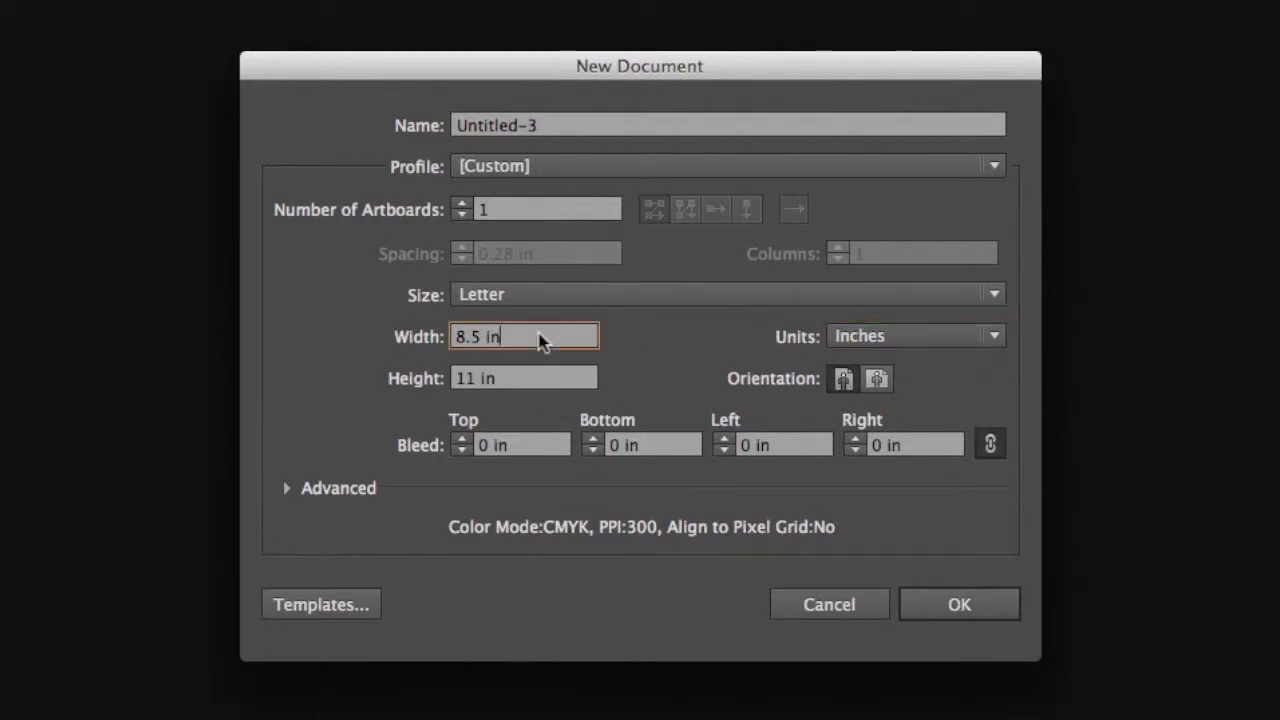
- Create a new document 8 in wide and 8 in high
{"action": "key", "text": "BackSpace"}
{"action": "key", "text": "BackSpace"}
{"action": "key", "text": "BackSpace"}
{"action": "key", "text": "BackSpace"}
{"action": "key", "text": "Tab"}
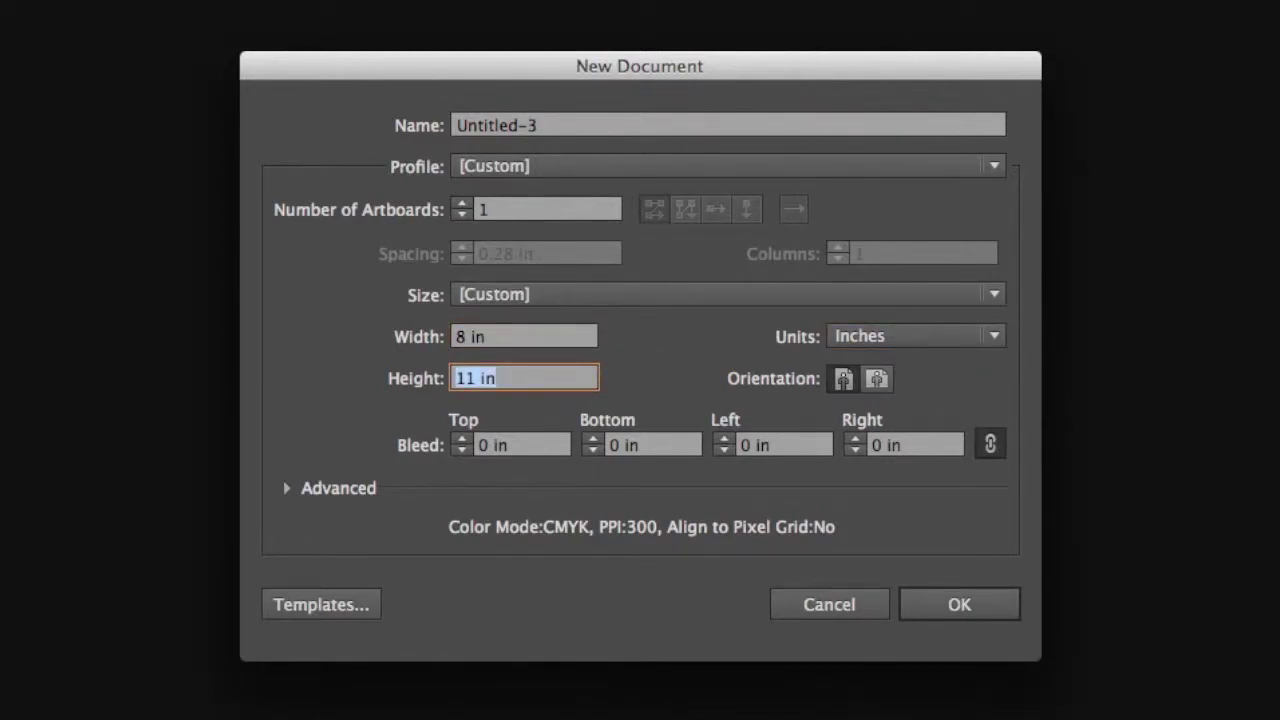
{"action": "type", "text": "8"}
{"action": "key", "text": "Tab"}
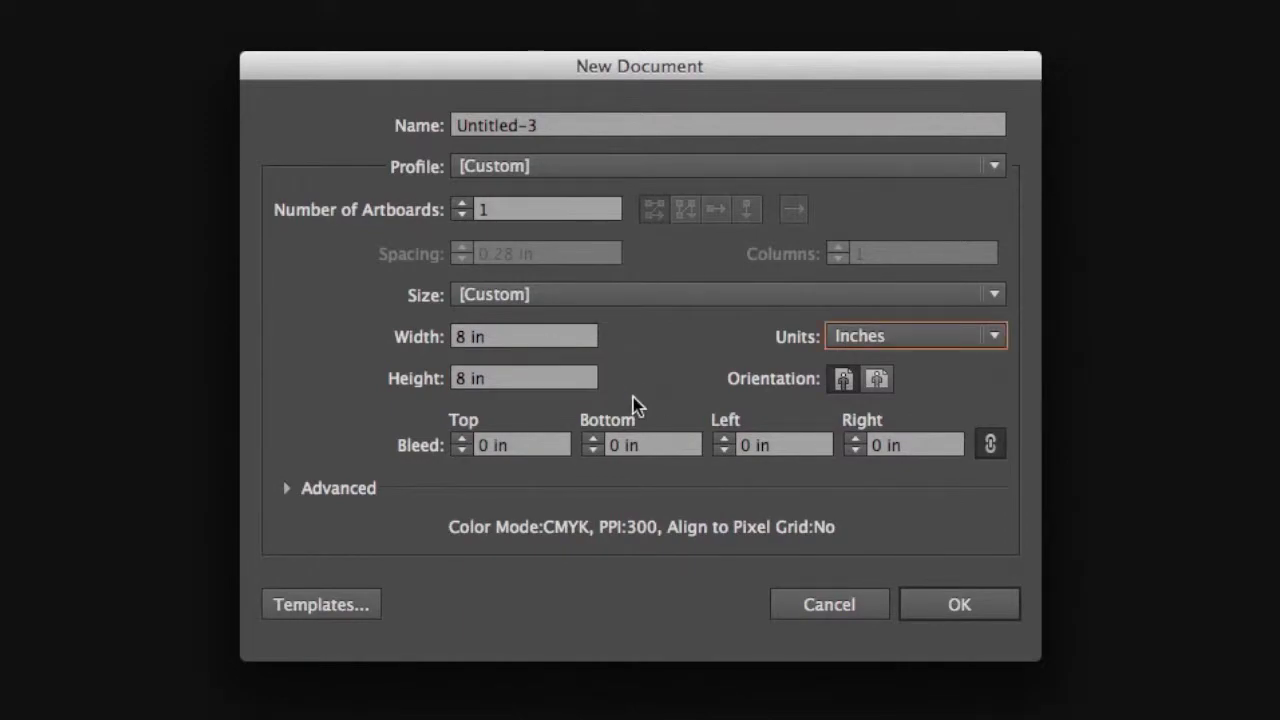
{"action": "left_click", "coordinate": [973, 608]}
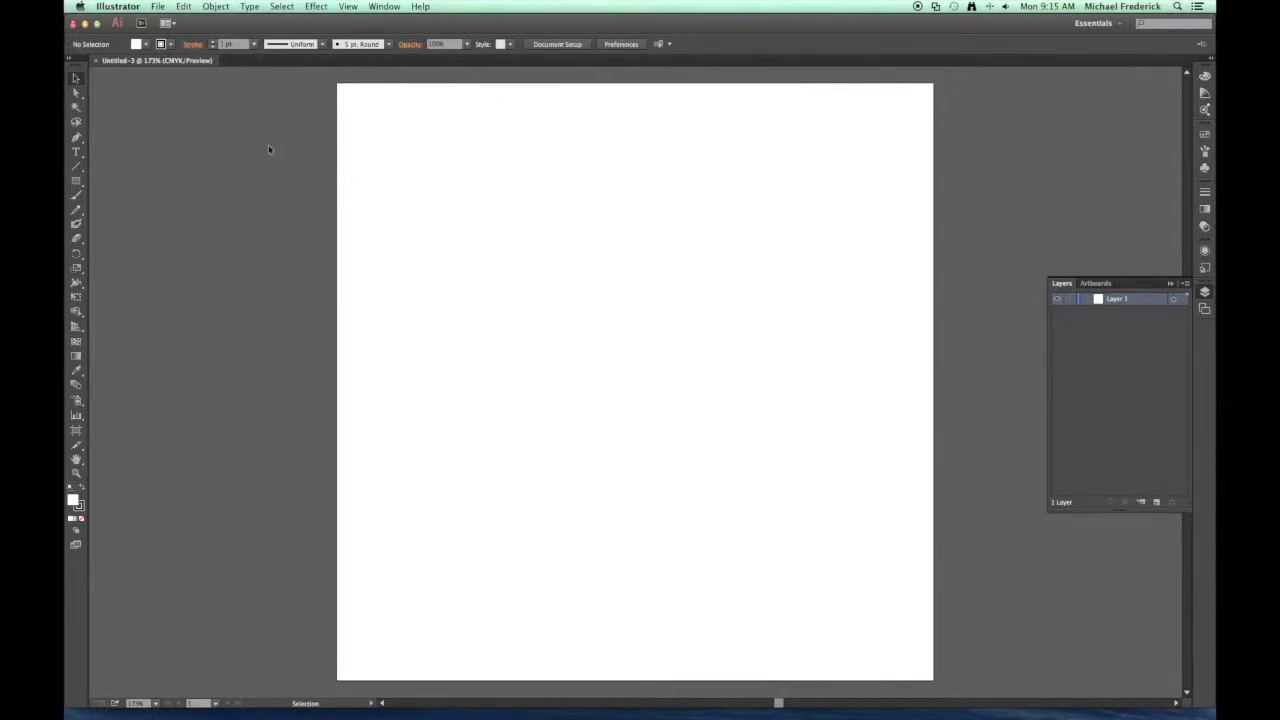
- Open the recent file 8x8_Pattern1.ai and fit the whole artboard in view at 150%
{"action": "left_click", "coordinate": [158, 7]}
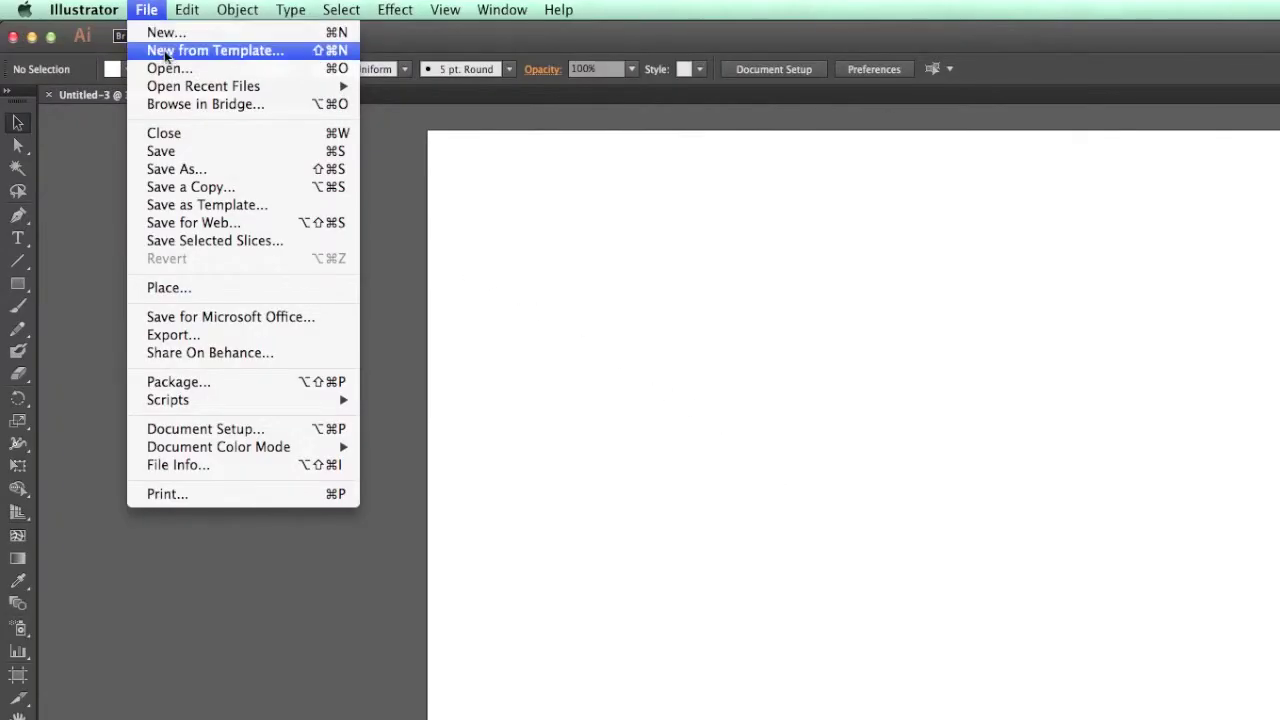
{"action": "left_click", "coordinate": [390, 87]}
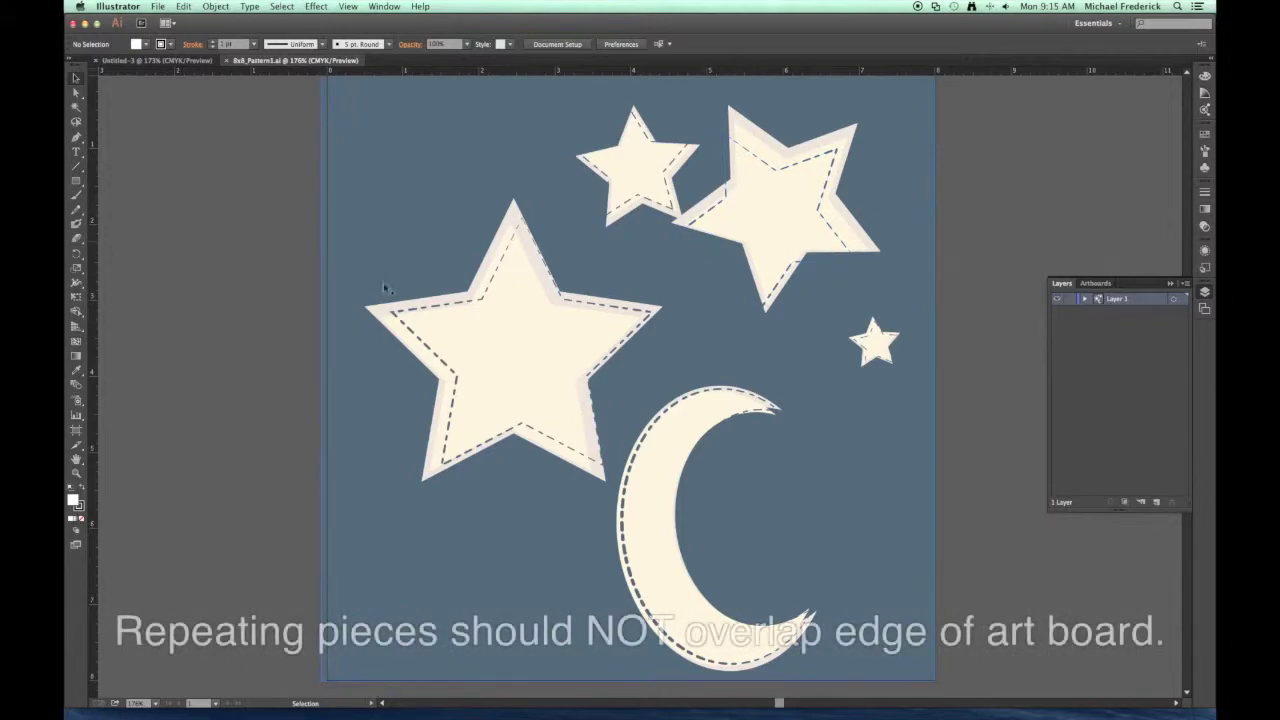
{"action": "left_click", "coordinate": [76, 473]}
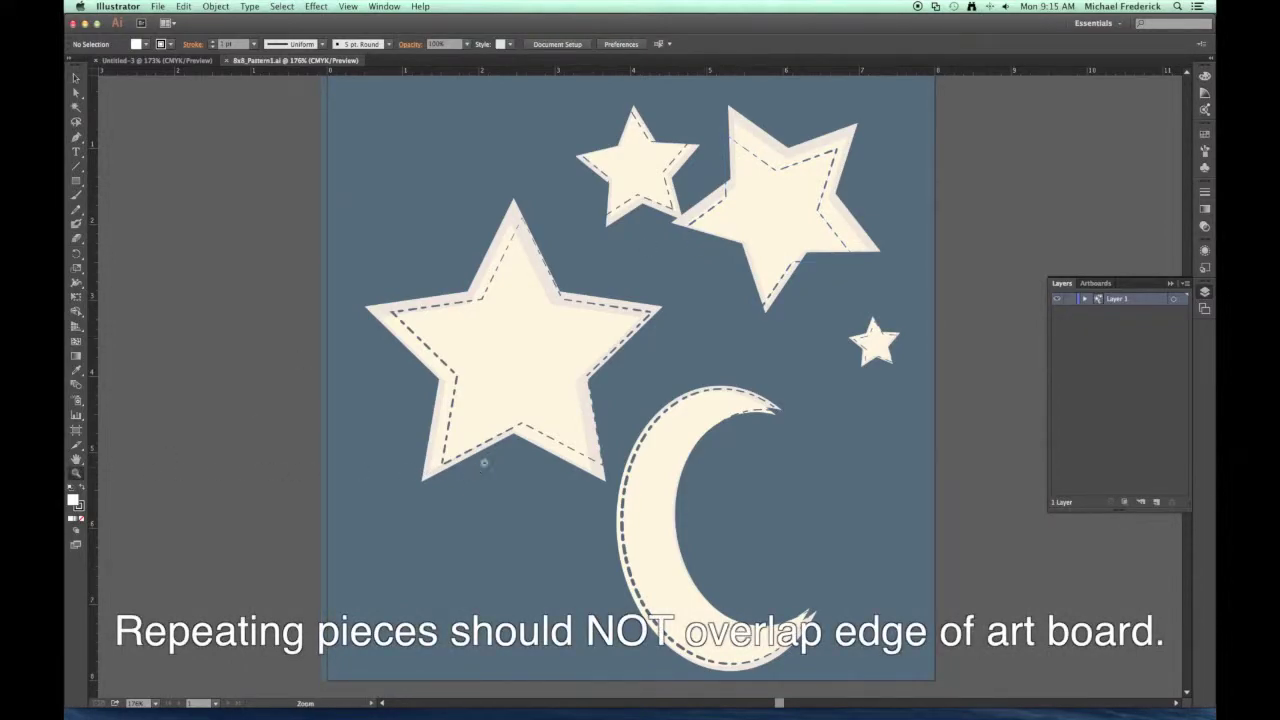
{"action": "left_click", "coordinate": [650, 358], "text": "alt"}
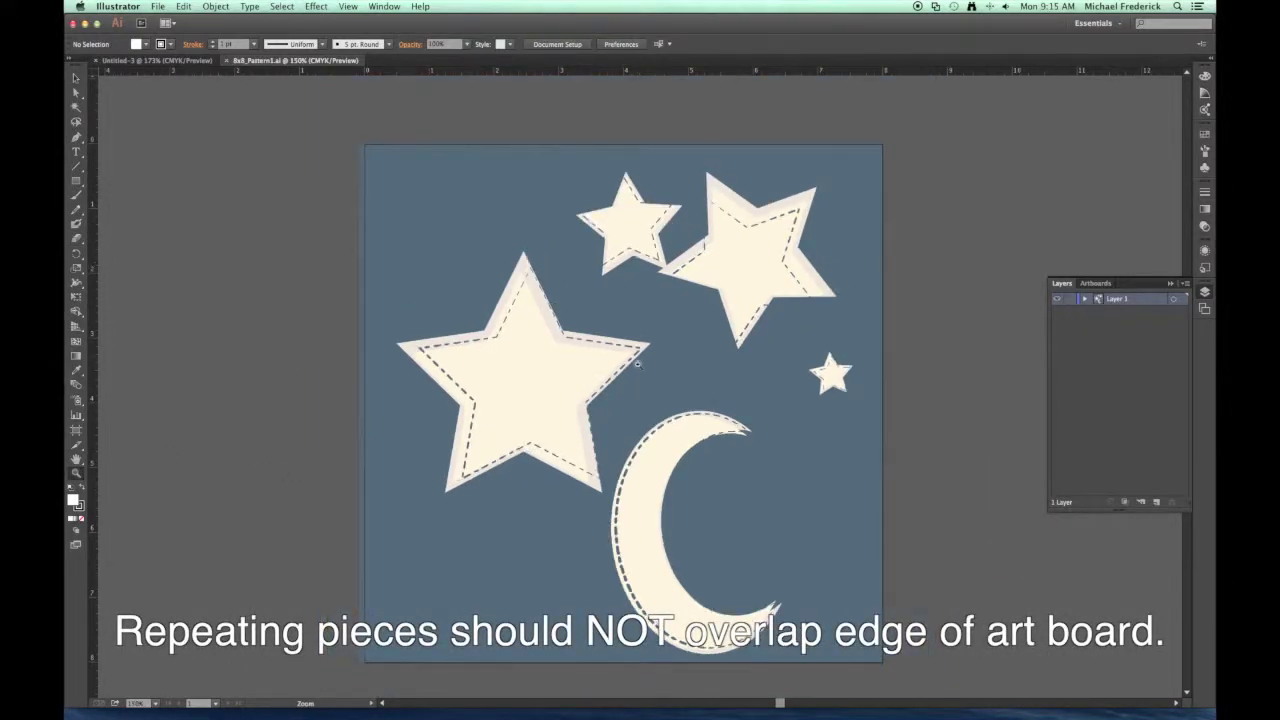
{"action": "left_click", "coordinate": [79, 80]}
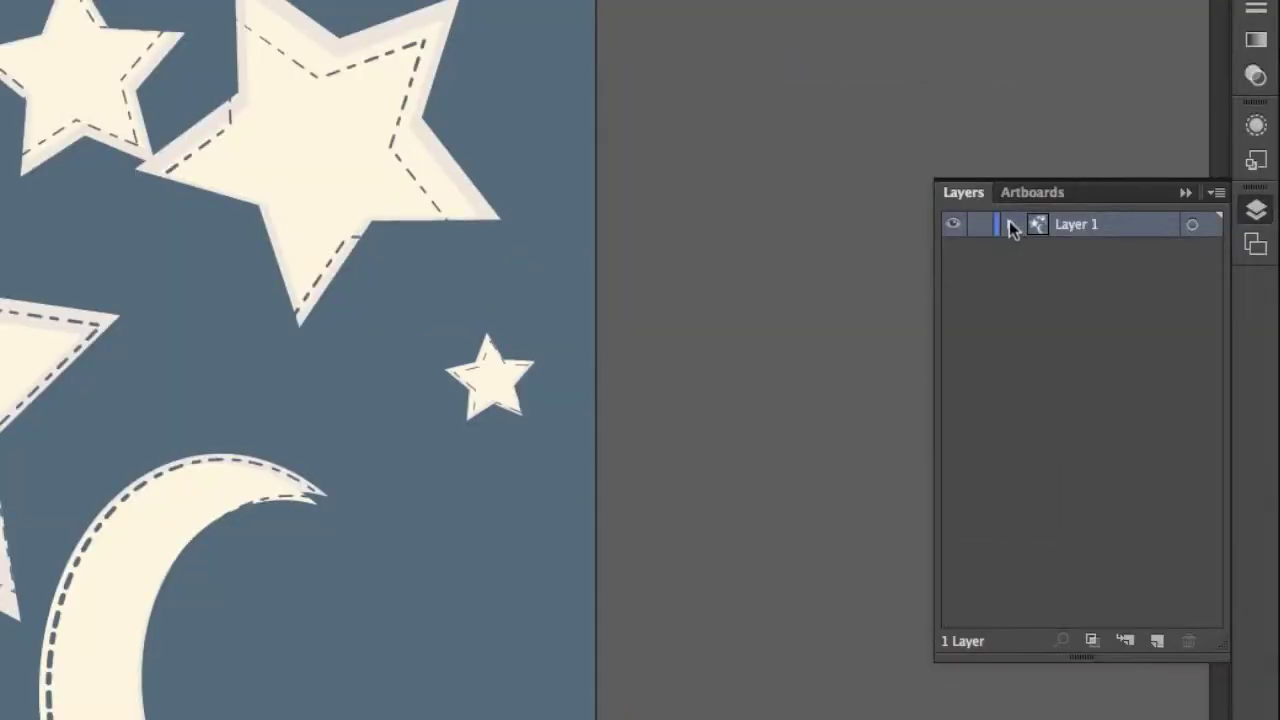
- Expand Layer 1 to list its individual paths
{"action": "left_click", "coordinate": [1084, 299]}
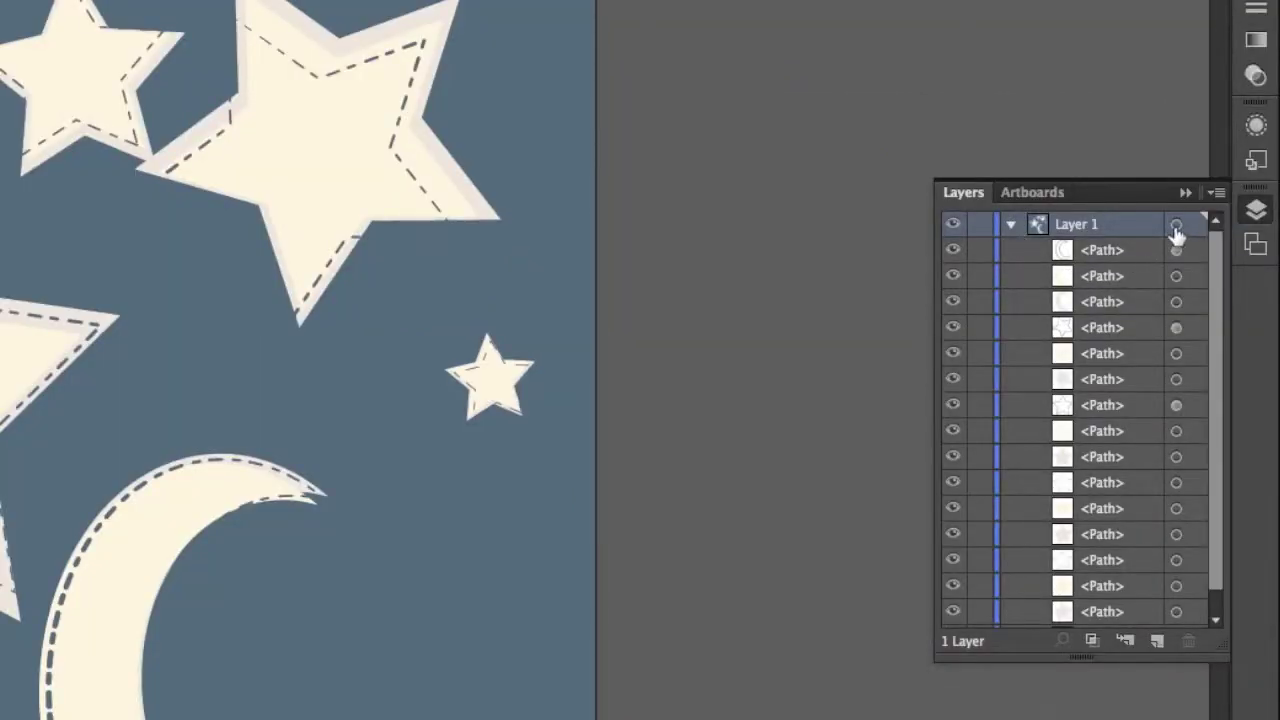
{"action": "left_click", "coordinate": [1257, 214]}
{"action": "left_click", "coordinate": [1257, 214]}
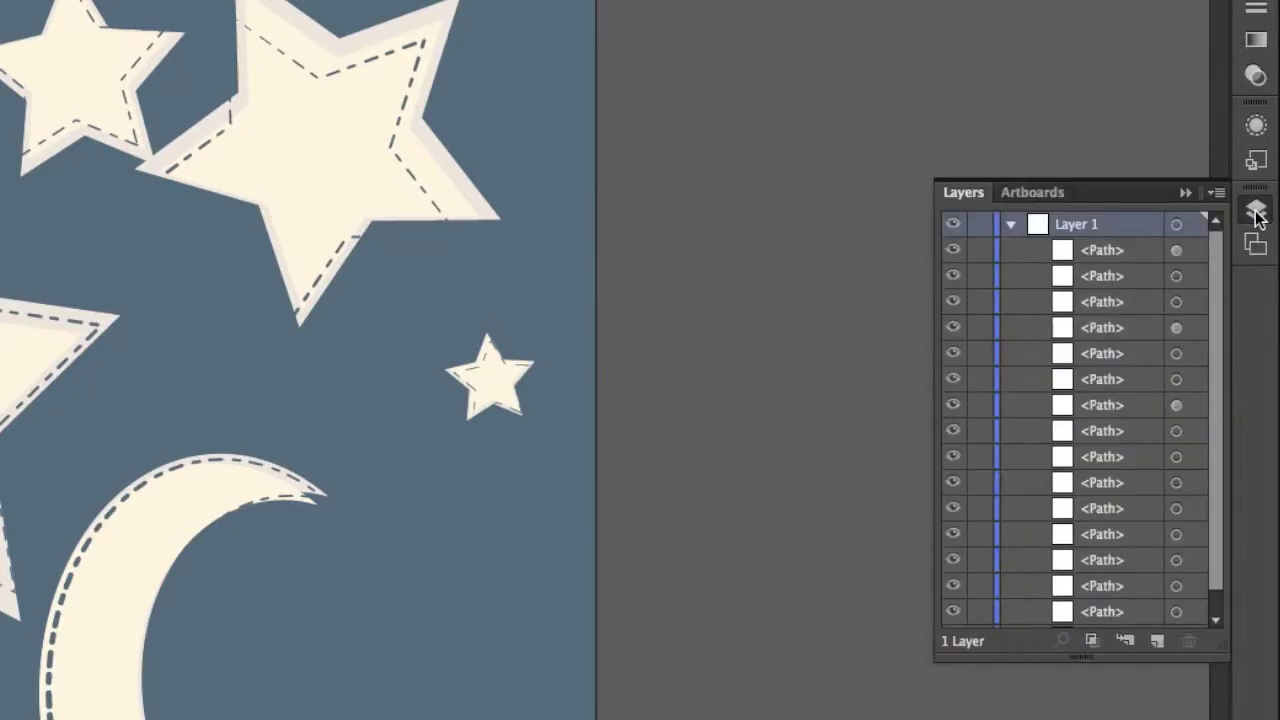
- Try selecting all of Layer 1's artwork through its layer target and with a selection marquee
{"action": "left_click", "coordinate": [1182, 232]}
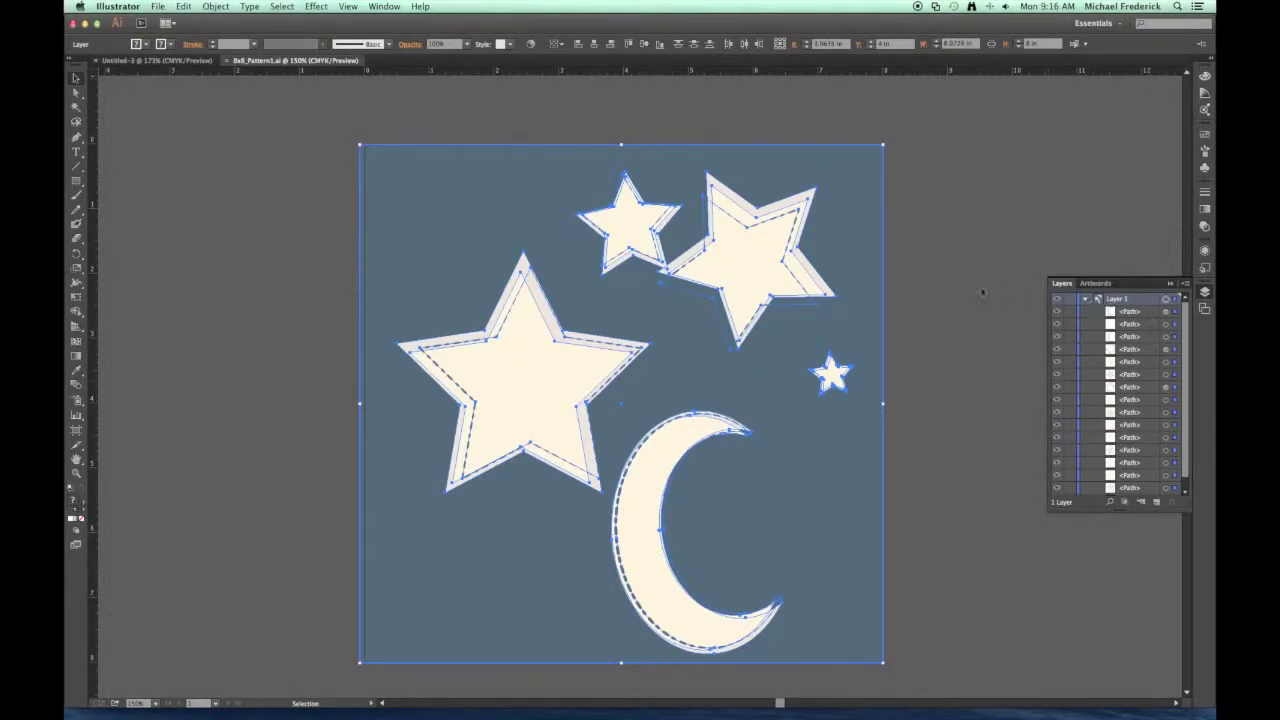
{"action": "left_click", "coordinate": [925, 289]}
{"action": "left_click_drag", "start_coordinate": [278, 111], "coordinate": [912, 680]}
{"action": "left_click", "coordinate": [958, 568]}
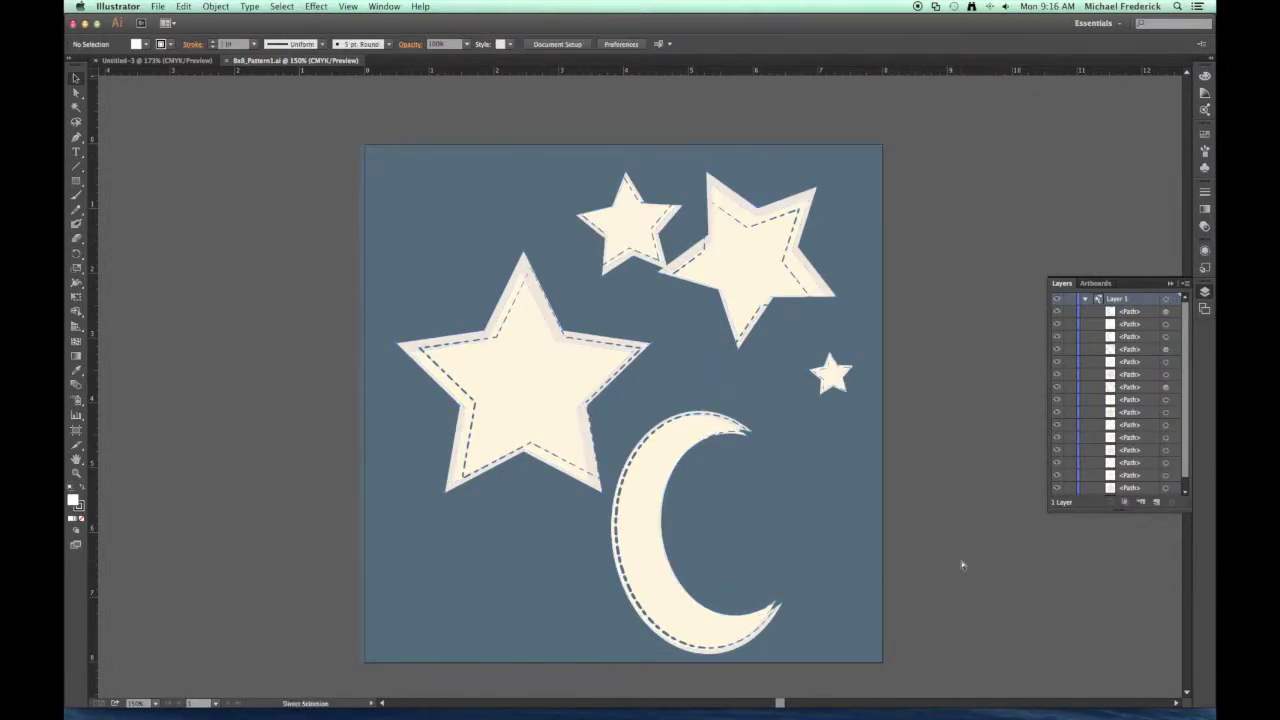
- Select all the star, moon and background artwork and group it
{"action": "key", "text": "ctrl+a"}
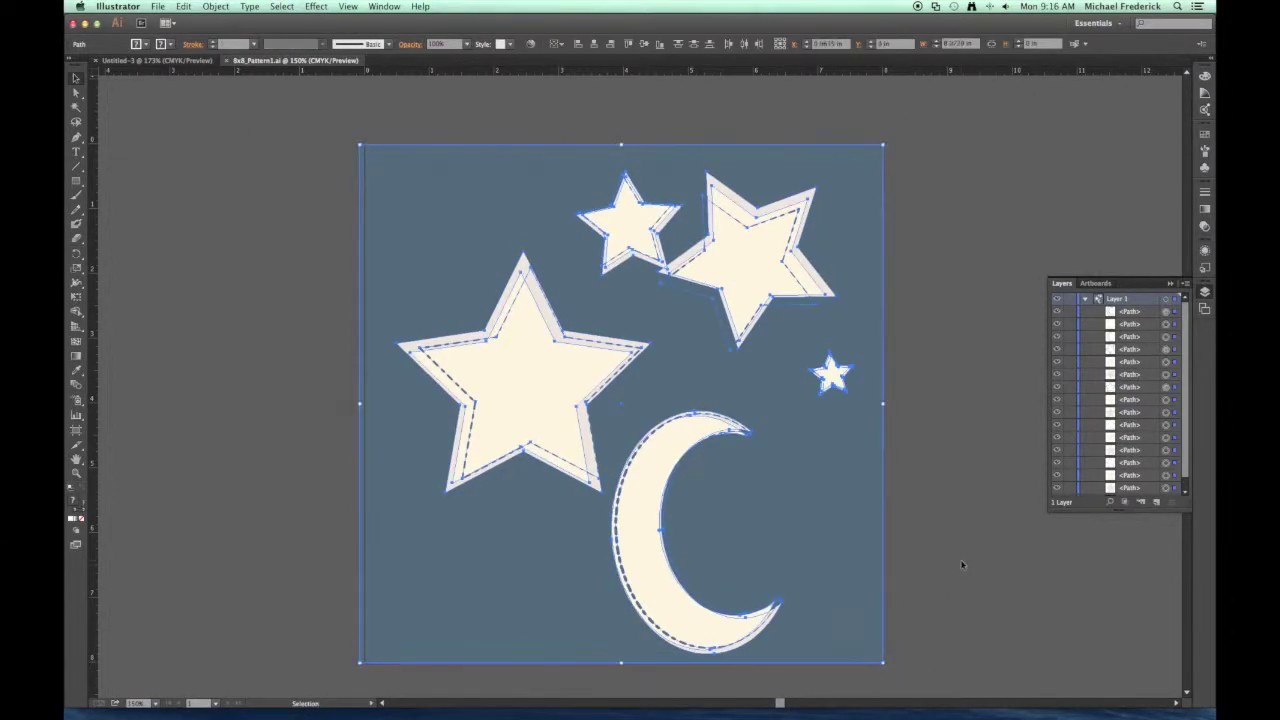
{"action": "left_click", "coordinate": [215, 6]}
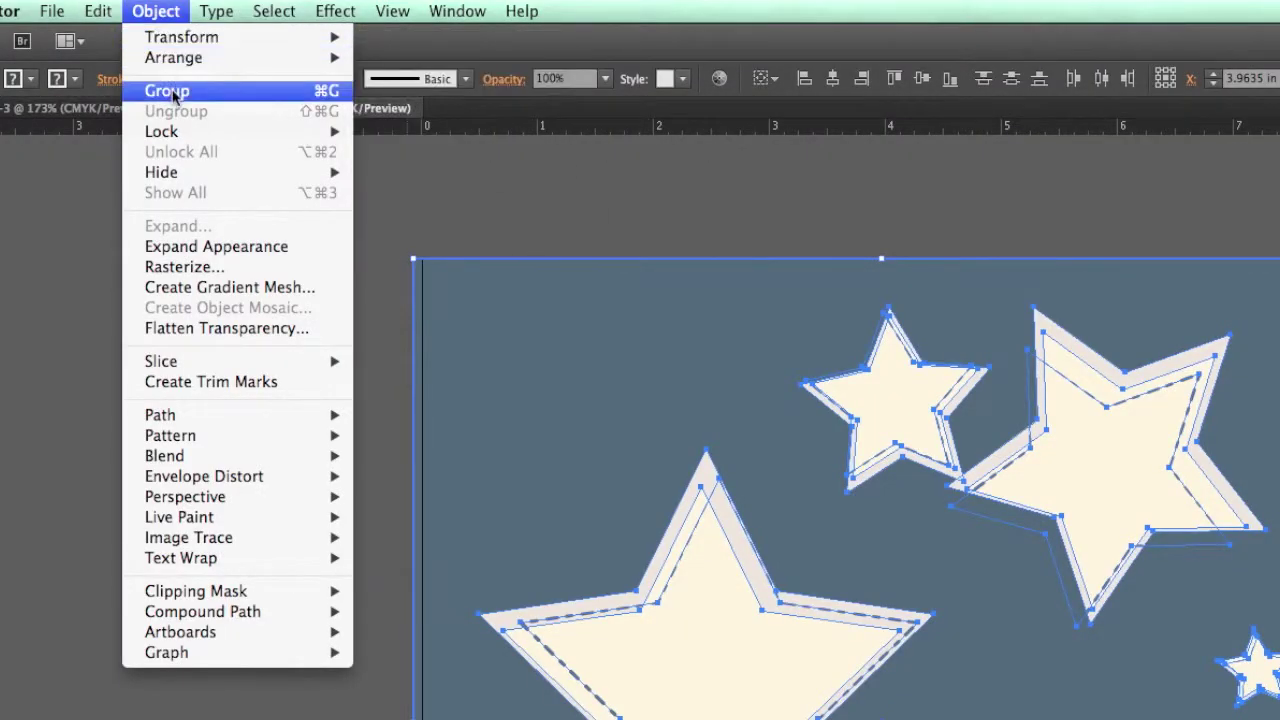
{"action": "left_click", "coordinate": [168, 91]}
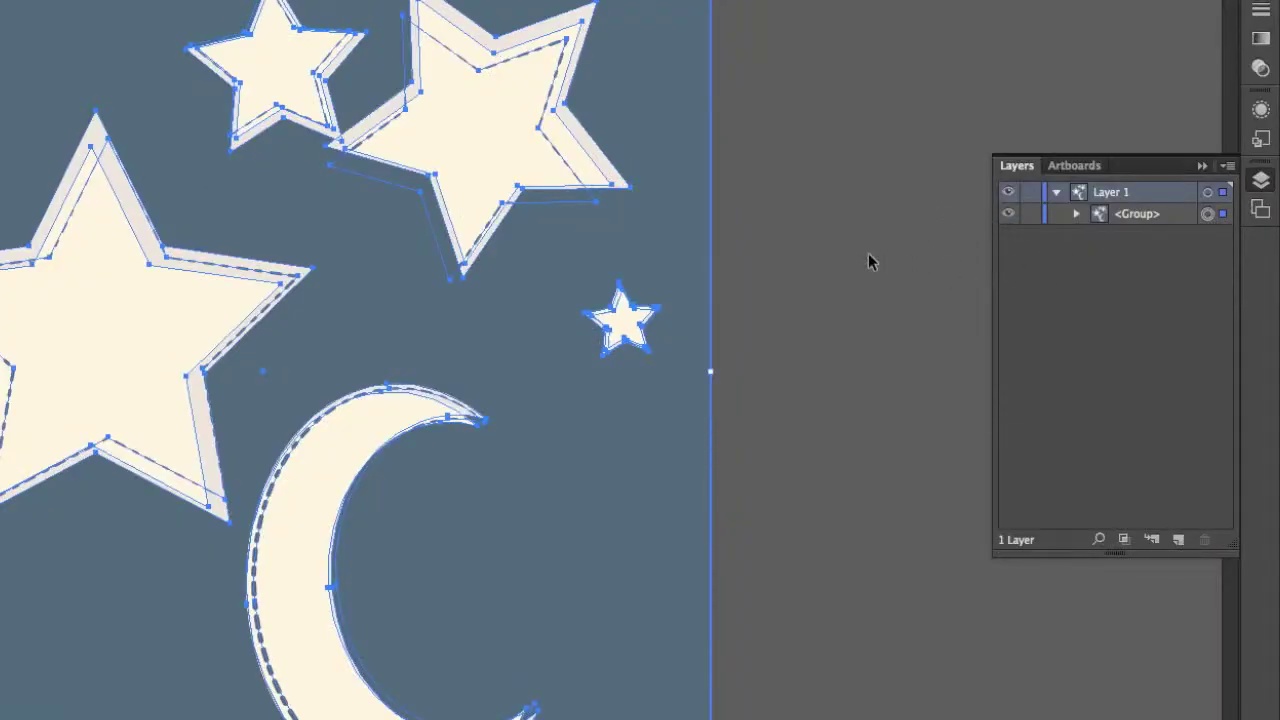
{"action": "left_click", "coordinate": [977, 338]}
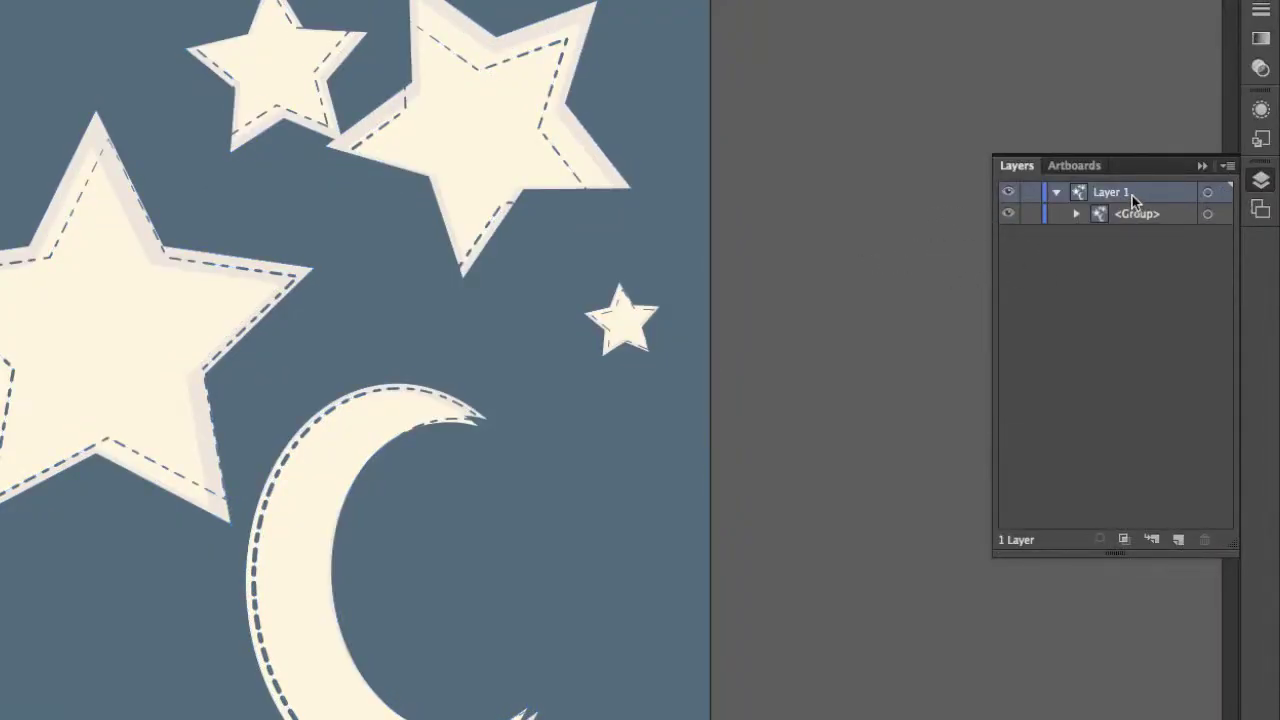
- Add three empty layers above Layer 1
{"action": "left_click", "coordinate": [1185, 541]}
{"action": "left_click", "coordinate": [1185, 541]}
{"action": "left_click", "coordinate": [1185, 541]}
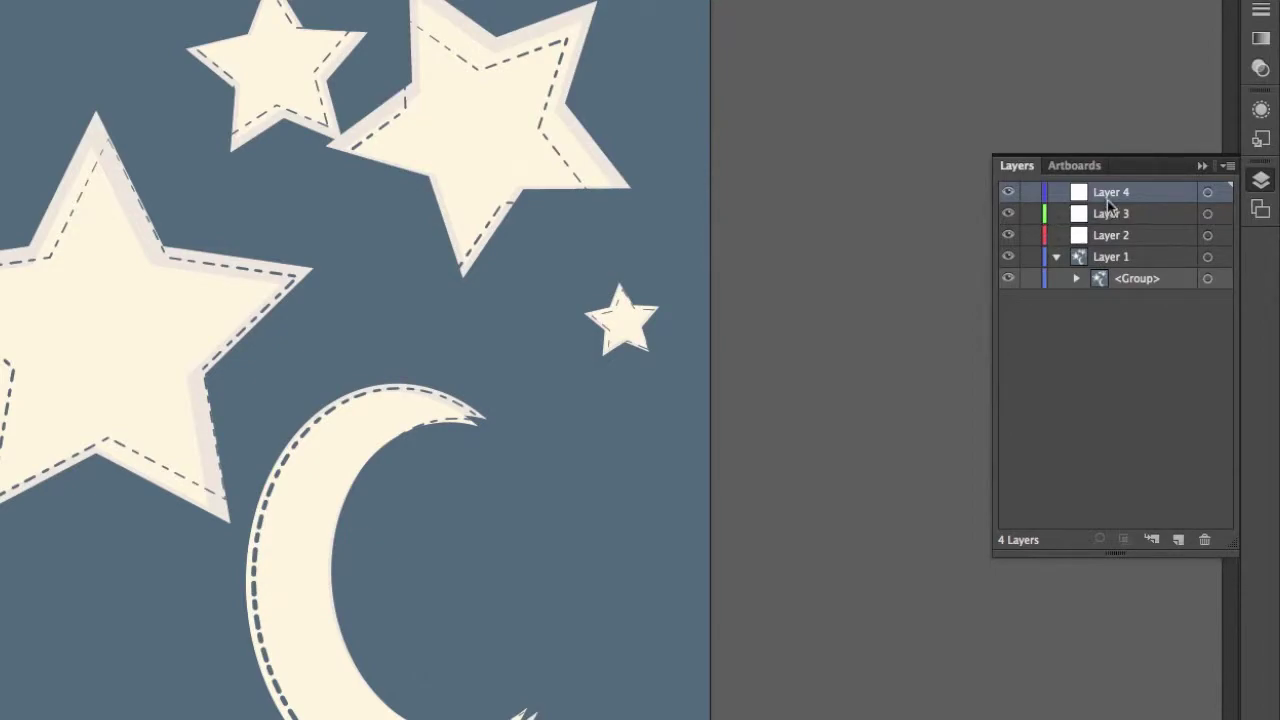
- Set the color of Layer 4 to Magenta
{"action": "left_click", "coordinate": [1228, 168]}
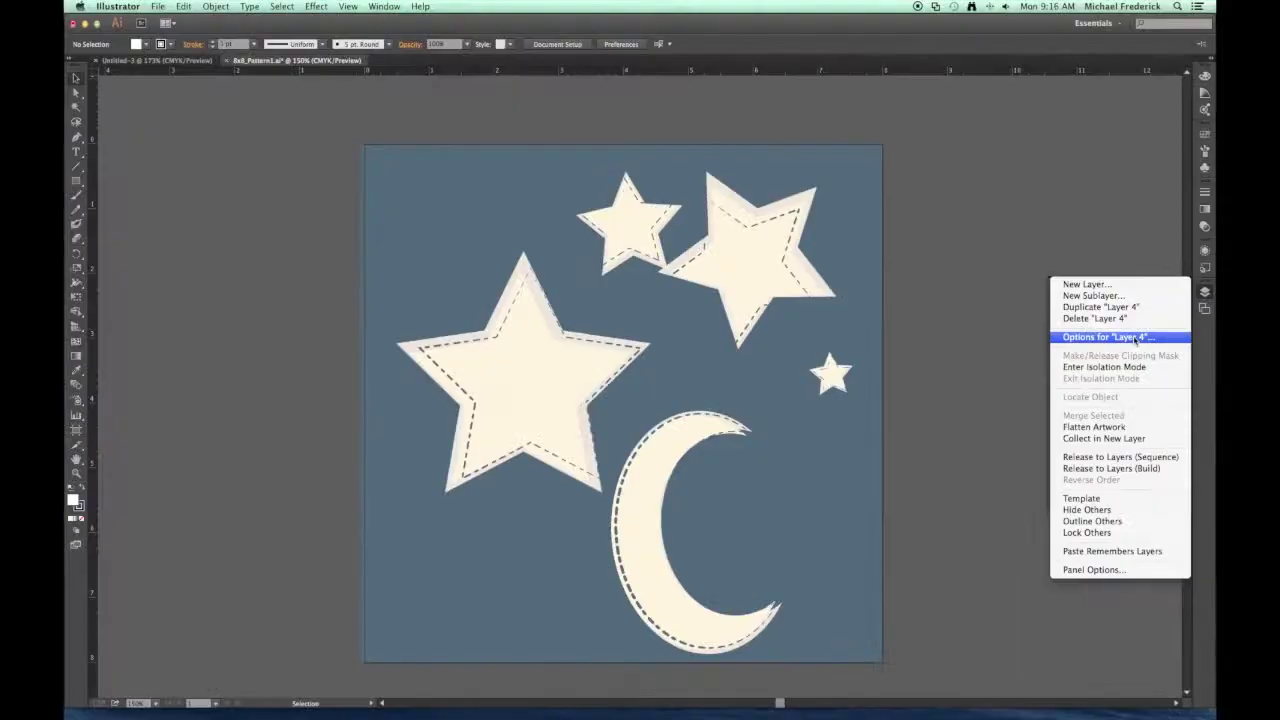
{"action": "left_click", "coordinate": [1160, 257]}
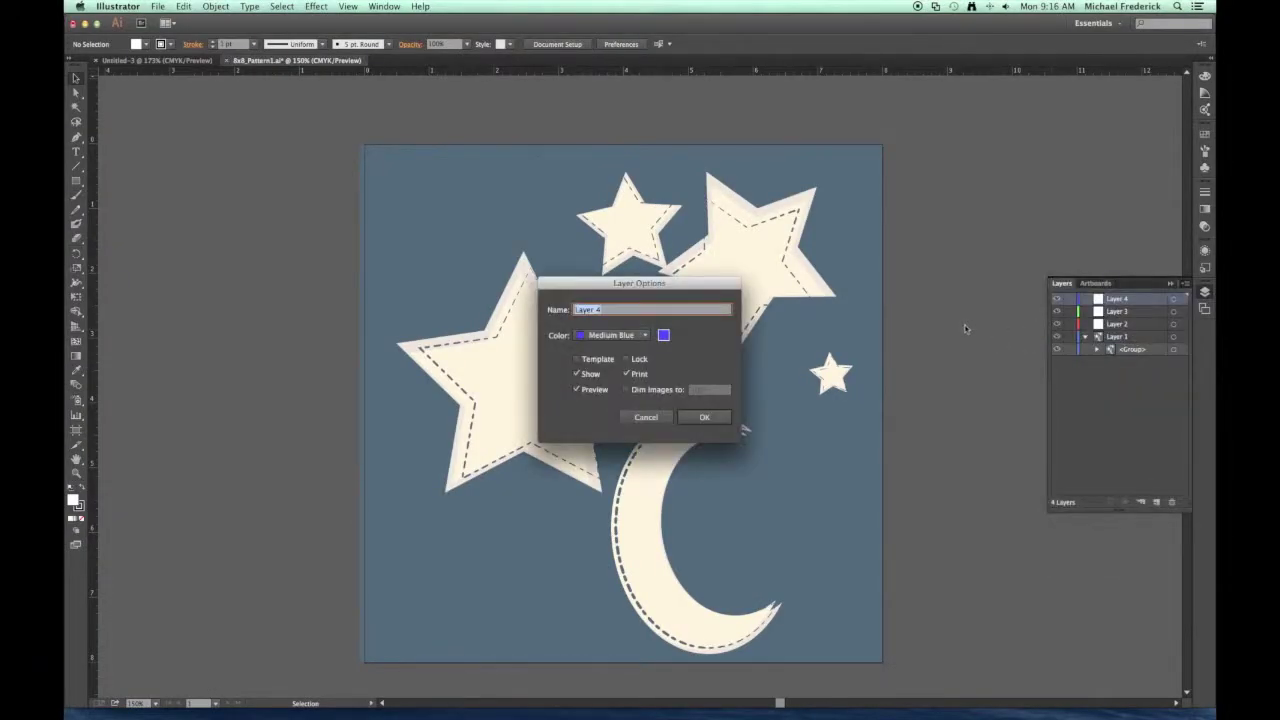
{"action": "left_click", "coordinate": [612, 335]}
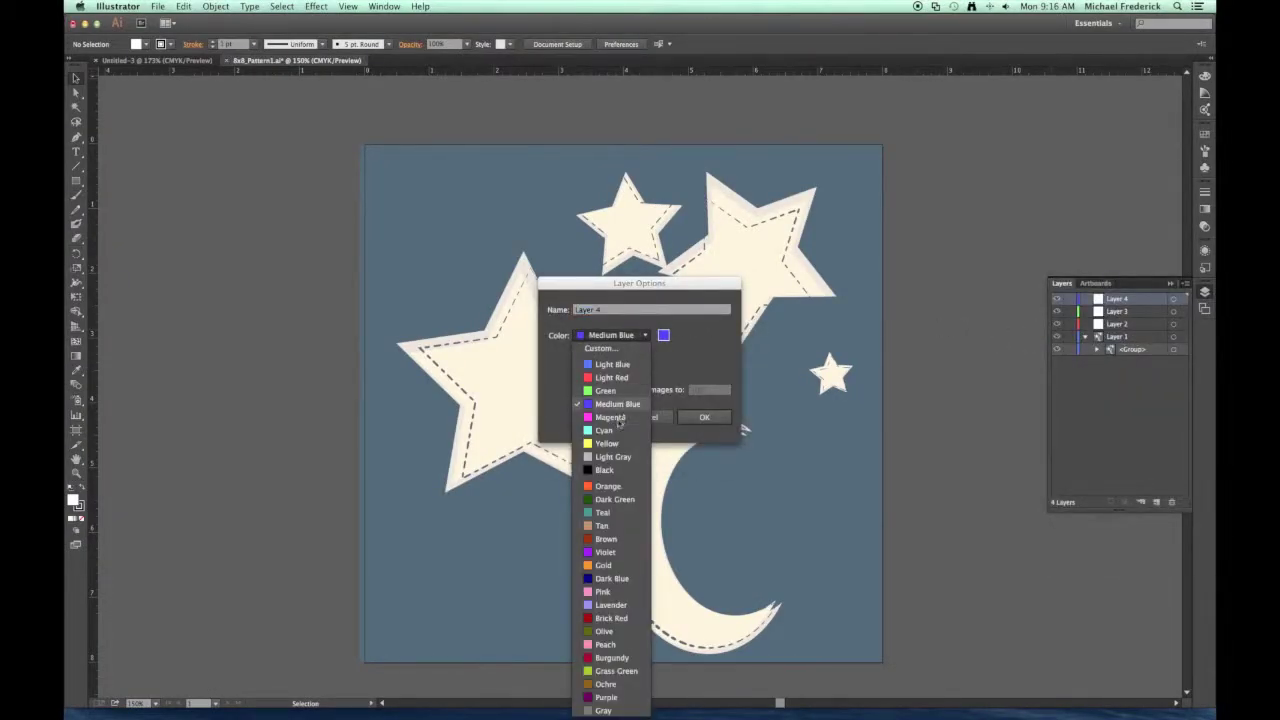
{"action": "left_click", "coordinate": [610, 417]}
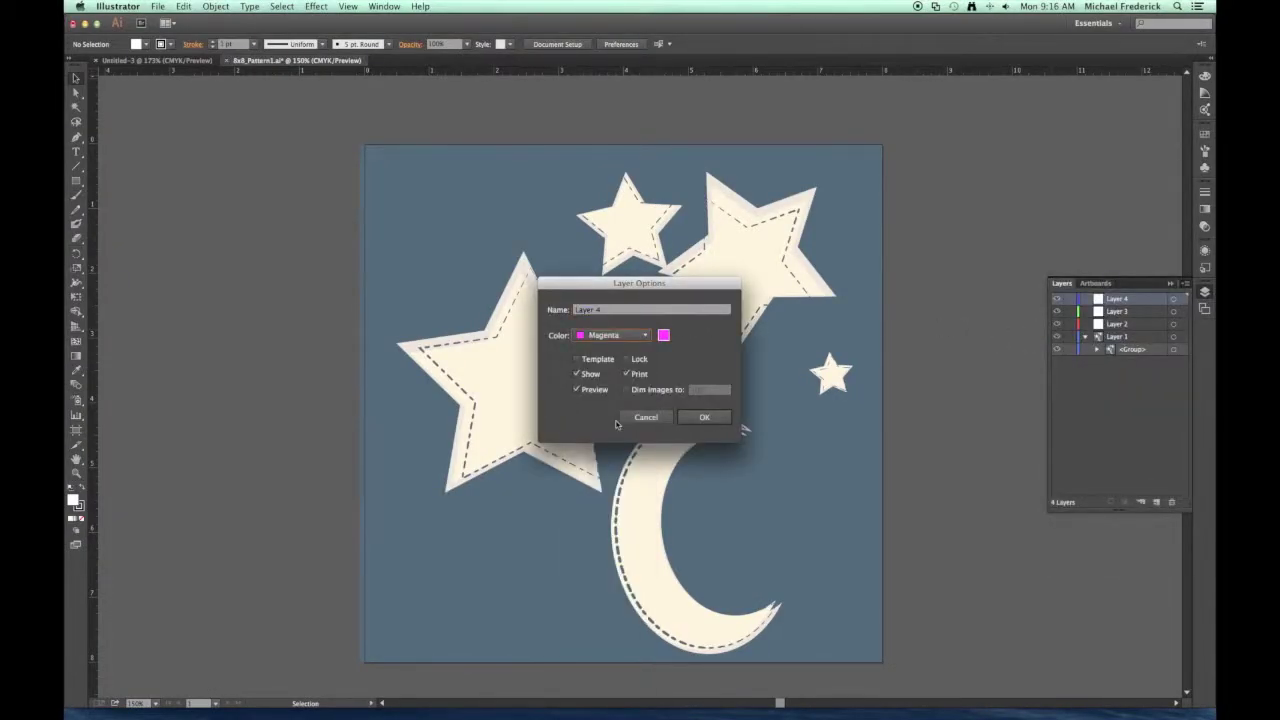
{"action": "left_click", "coordinate": [704, 417]}
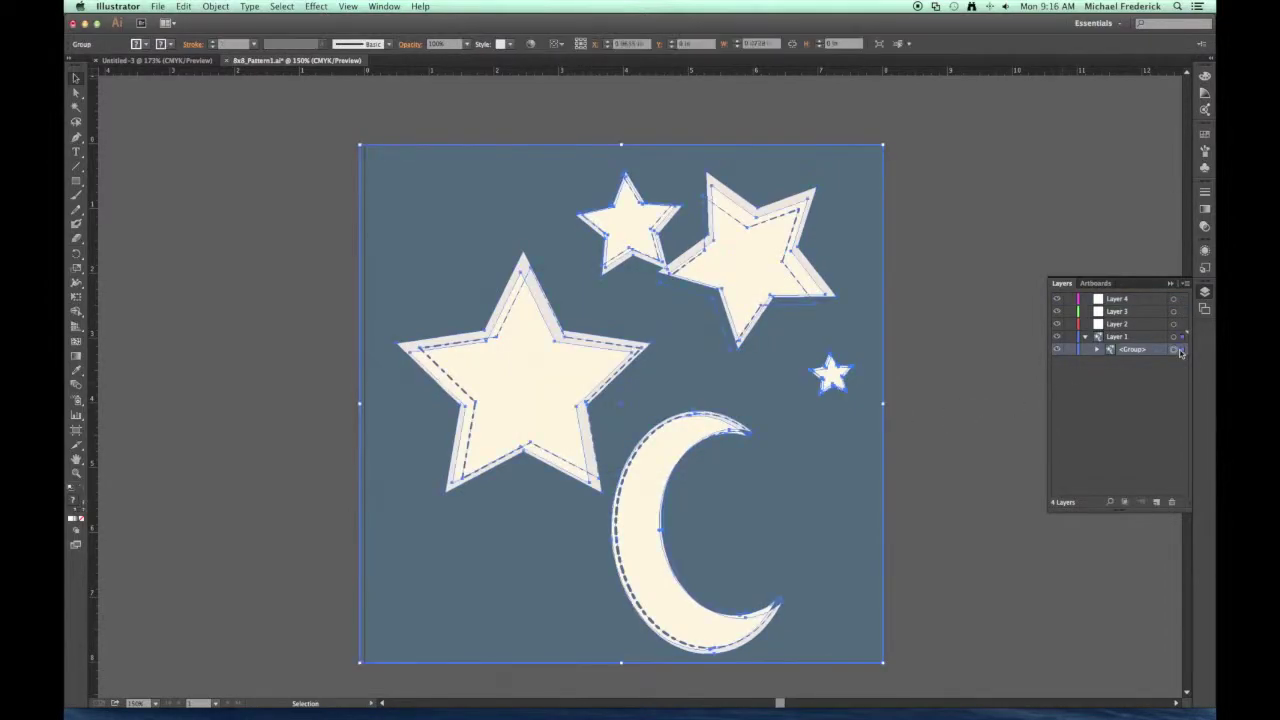
- Select the artwork group in Layer 1 and copy it
{"action": "left_click", "coordinate": [1176, 350]}
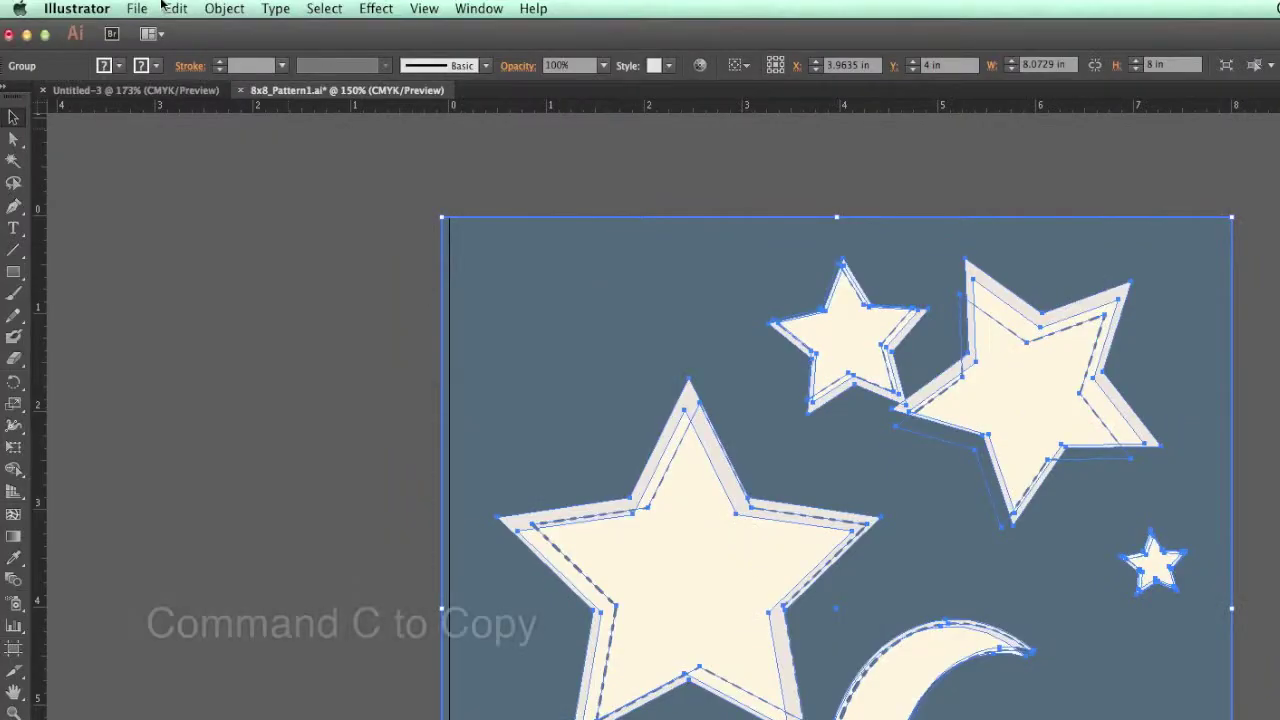
{"action": "left_click", "coordinate": [183, 6]}
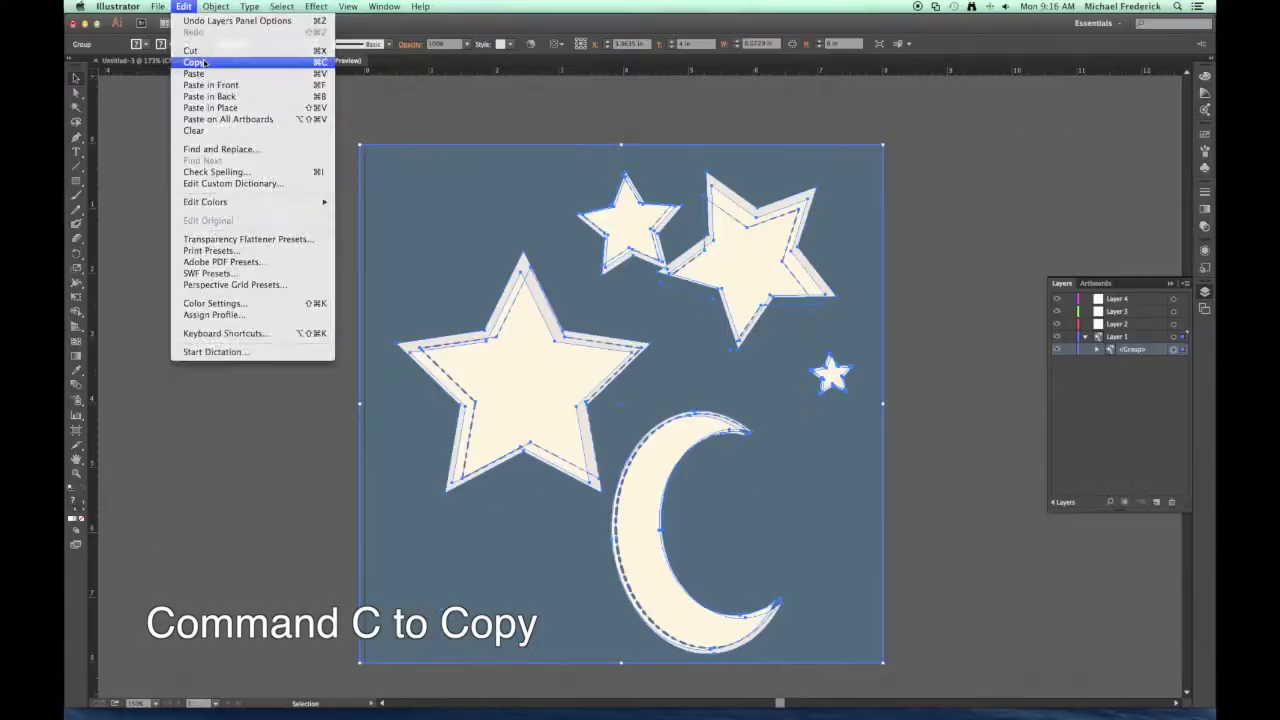
{"action": "left_click", "coordinate": [200, 93]}
- Paste the copied group in place on Layer 2, undoing the offset plain paste tried first
{"action": "left_click", "coordinate": [1128, 254]}
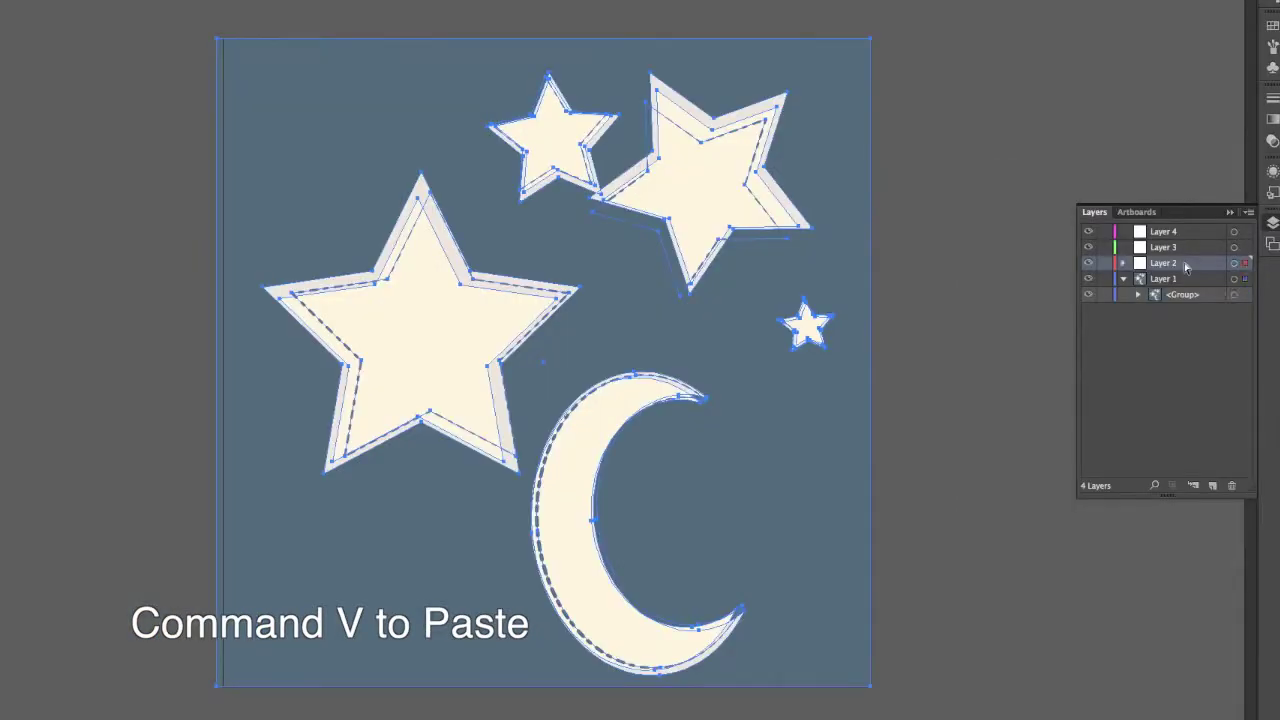
{"action": "key", "text": "super+v"}
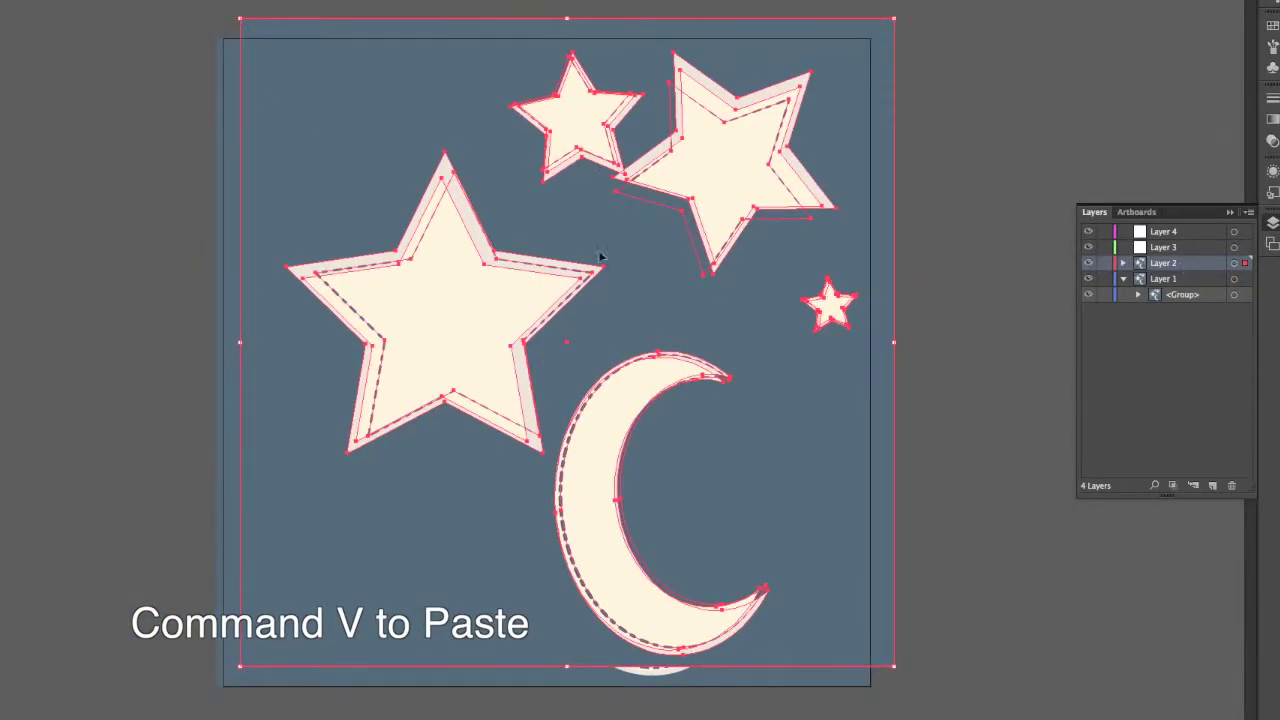
{"action": "key", "text": "super+z"}
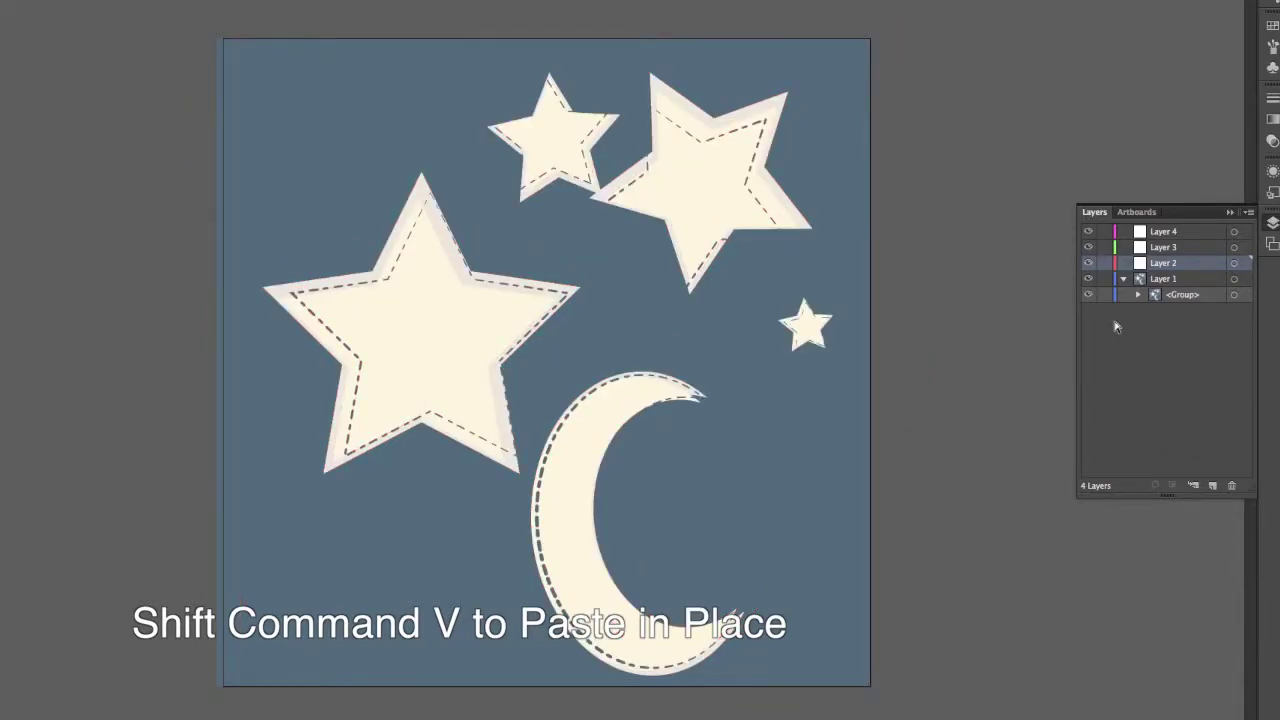
{"action": "key", "text": "shift+super+v"}
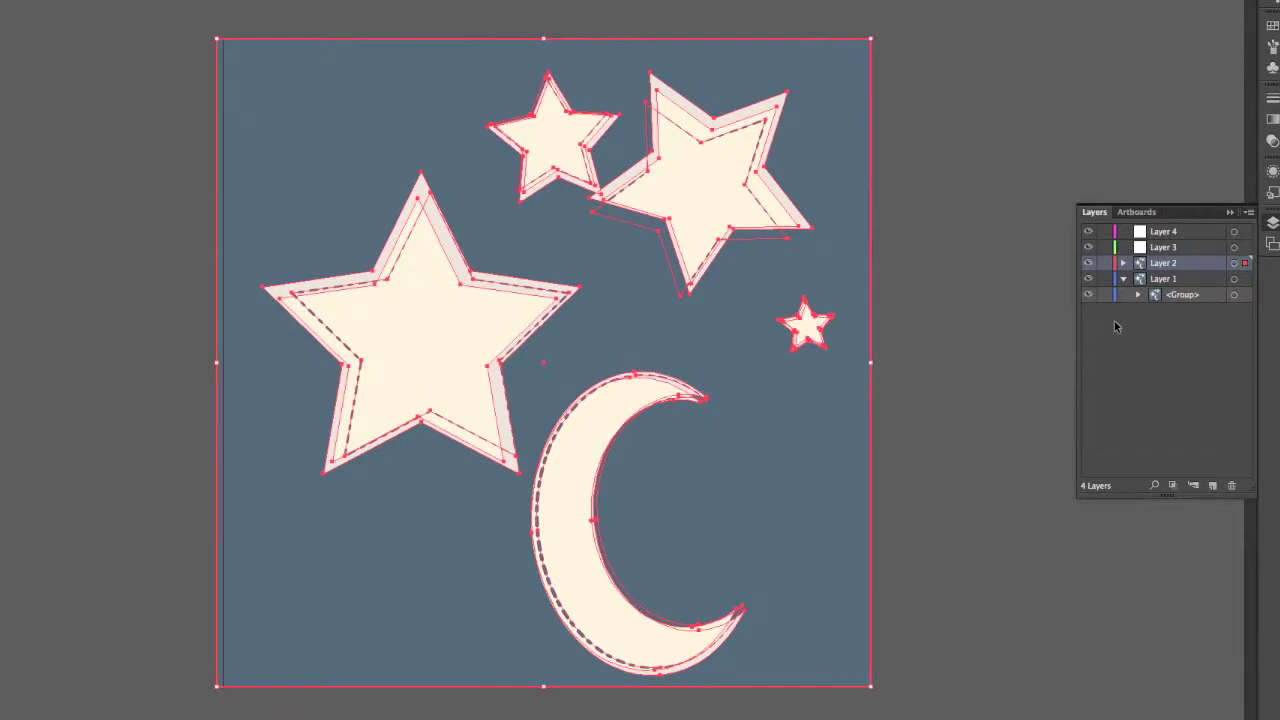
- Paste the copied group in place on Layer 3 and on Layer 4
{"action": "left_click", "coordinate": [1172, 250]}
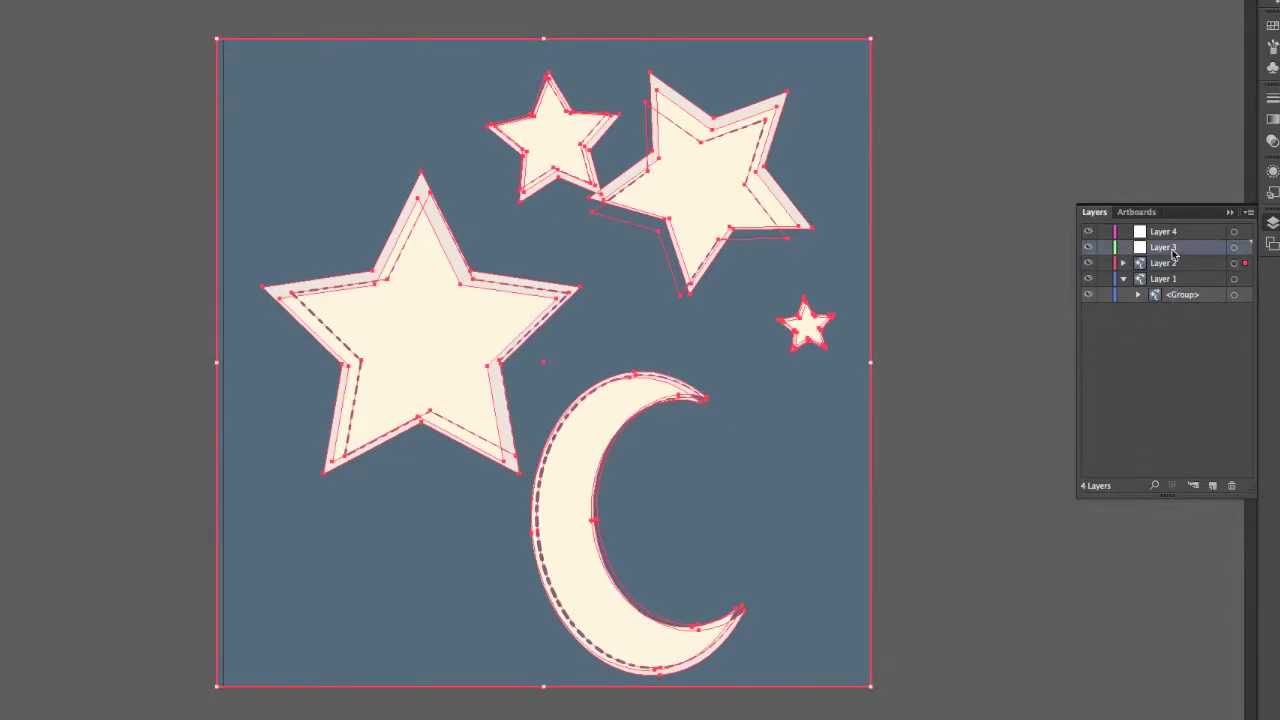
{"action": "key", "text": "shift+super+v"}
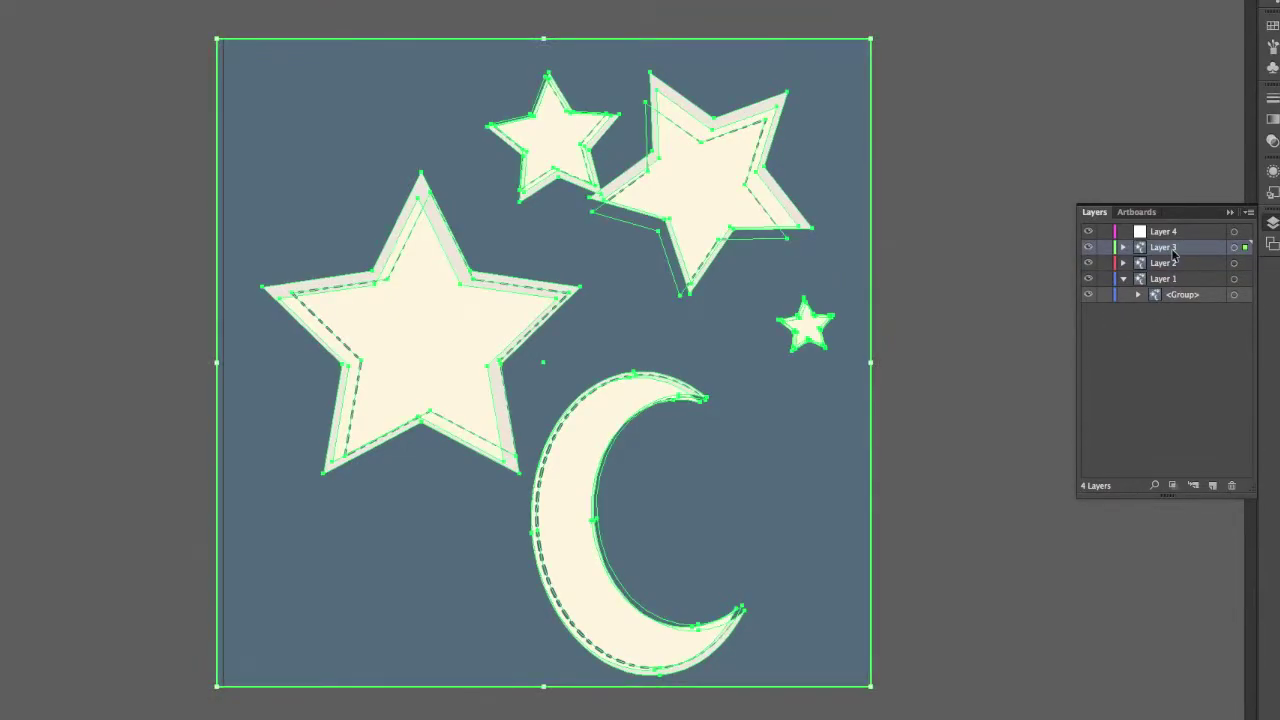
{"action": "left_click", "coordinate": [1178, 233]}
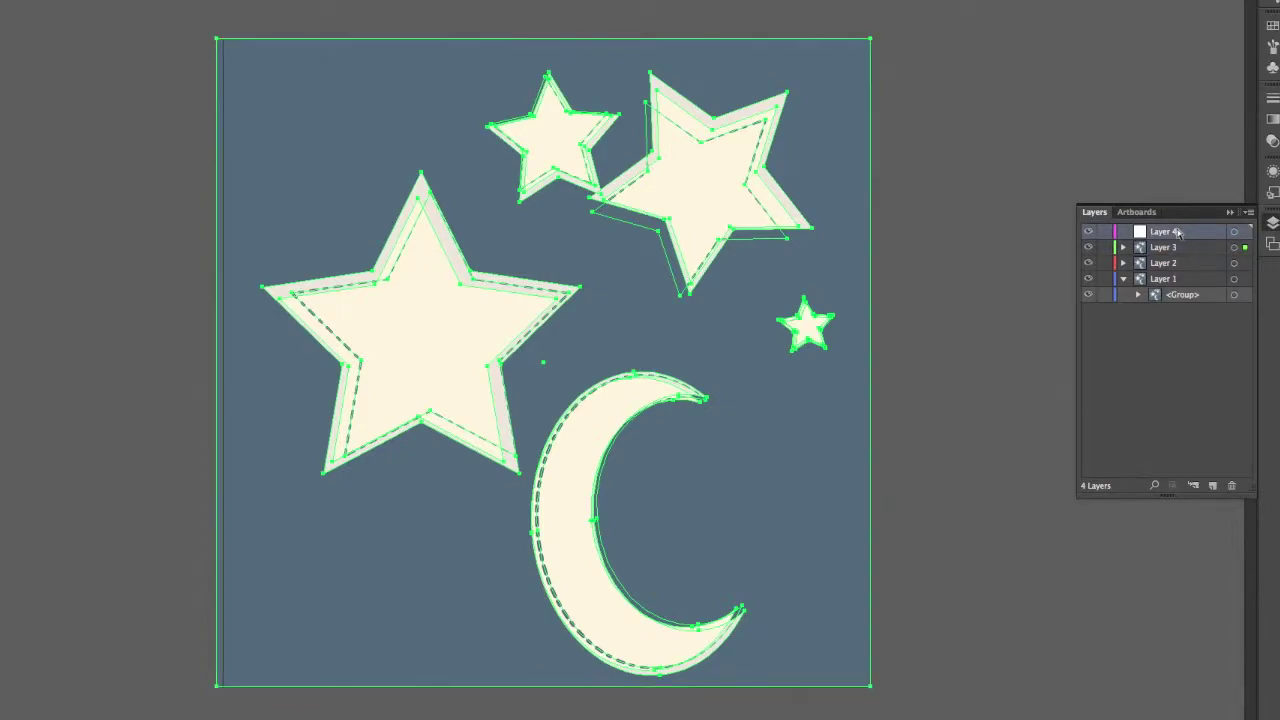
{"action": "key", "text": "shift+super+v"}
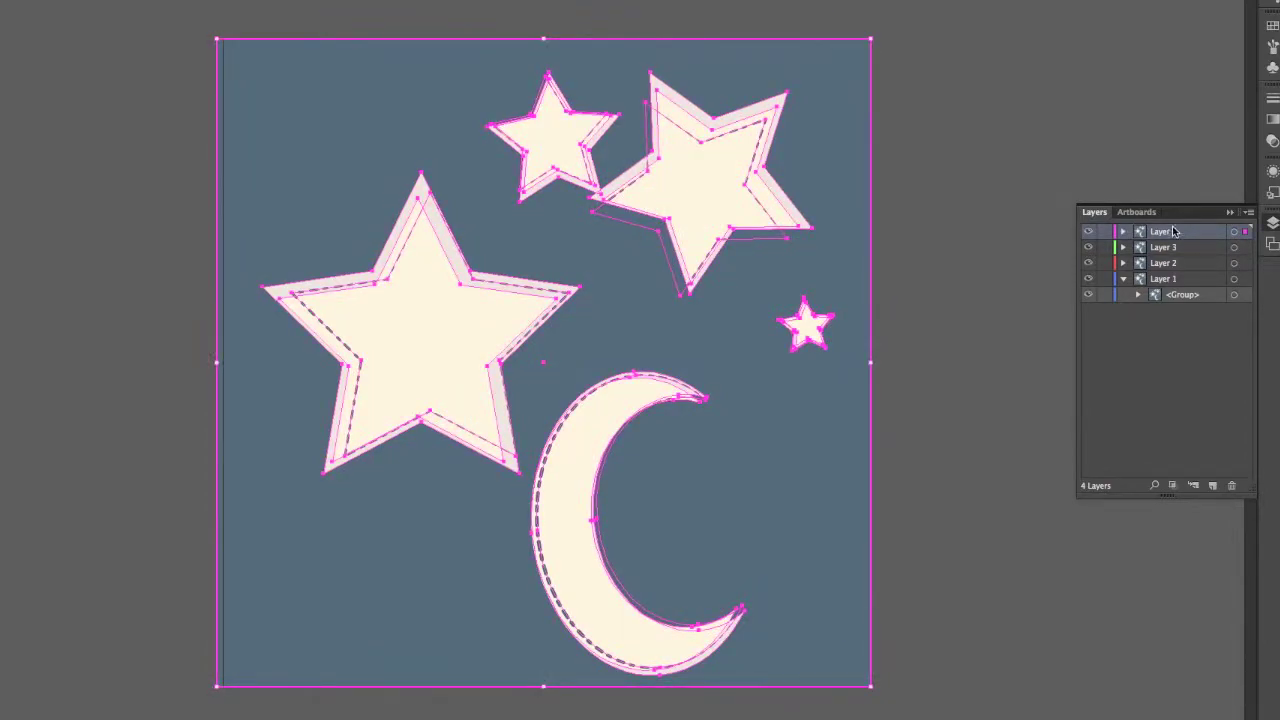
- Add a new layer above Layer 4 and place a vertical guide on it at X 4 in
{"action": "left_click", "coordinate": [1212, 486]}
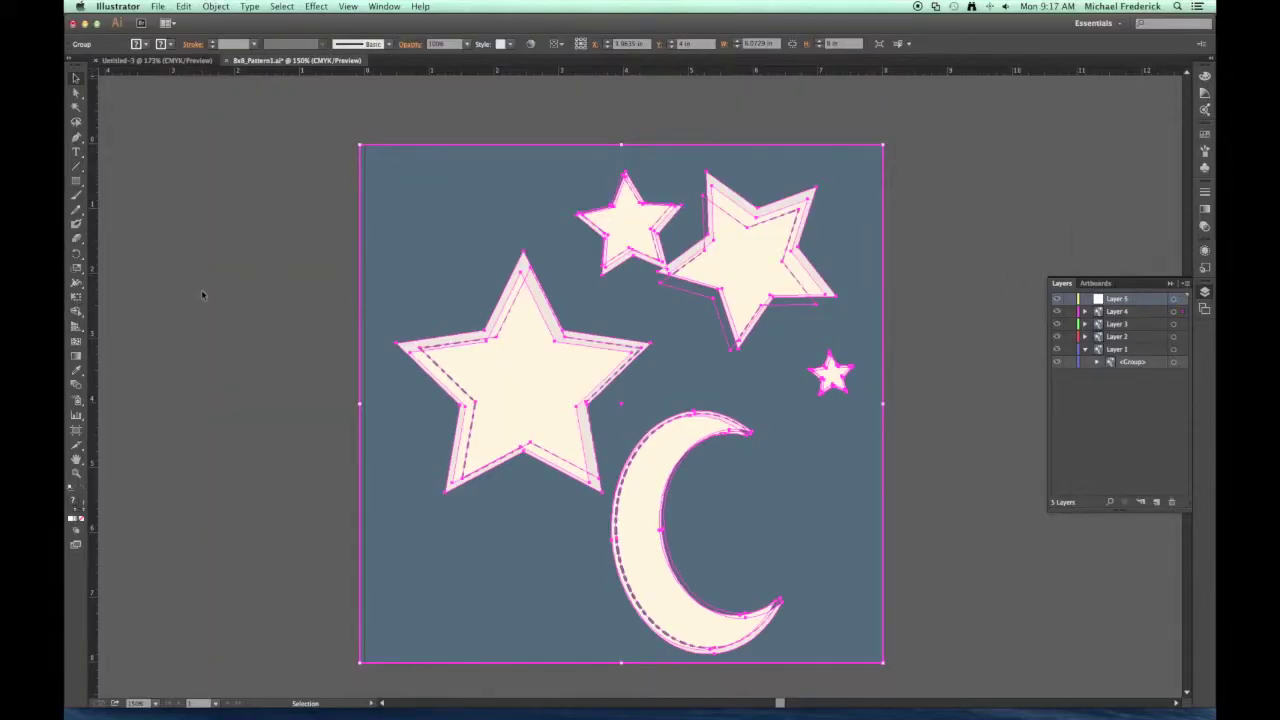
{"action": "left_click", "coordinate": [201, 289]}
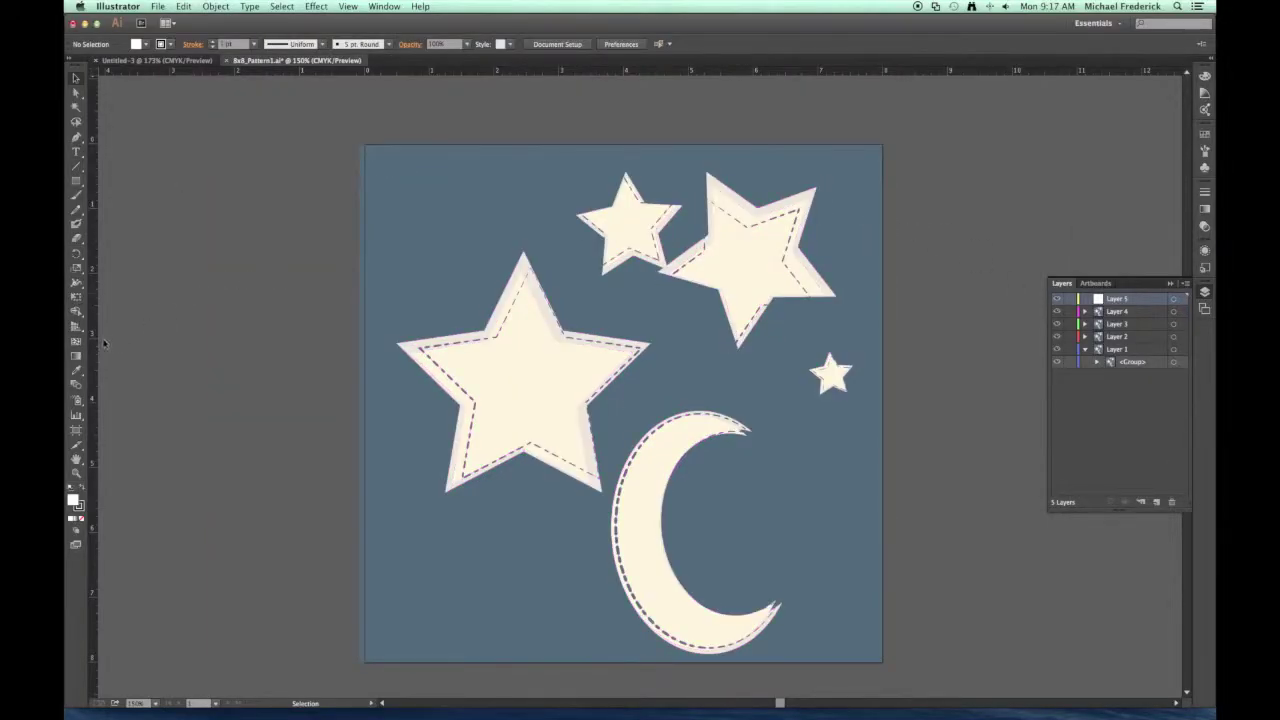
{"action": "left_click_drag", "start_coordinate": [96, 375], "coordinate": [625, 372]}
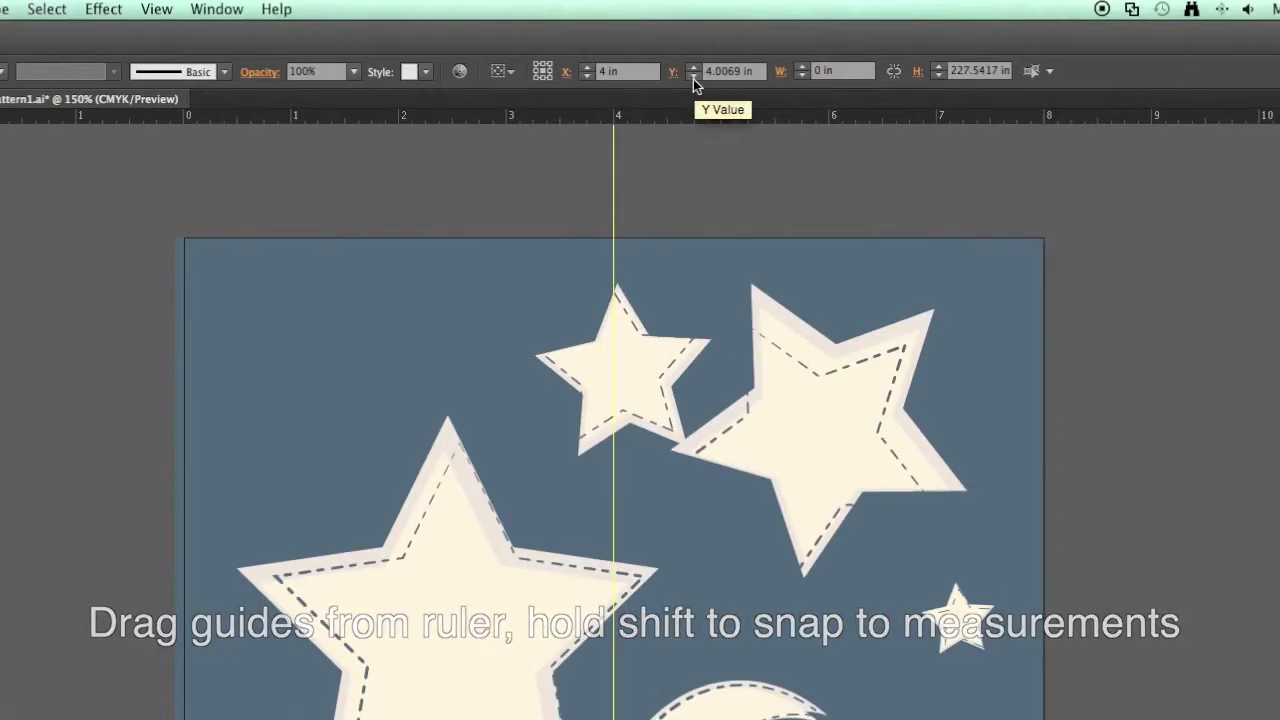
- Place a horizontal guide across the artboard at Y 4 in and lock Layer 5, which holds the guides
{"action": "left_click", "coordinate": [693, 76]}
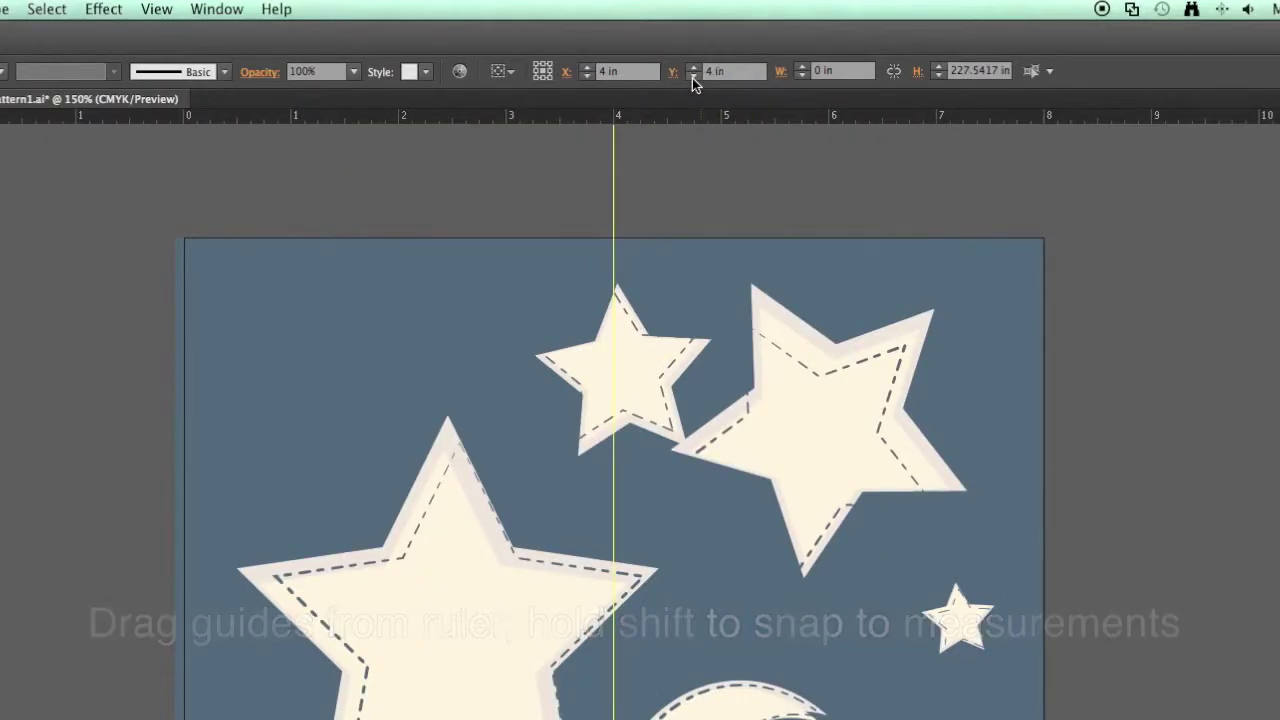
{"action": "left_click_drag", "start_coordinate": [678, 117], "coordinate": [719, 668]}
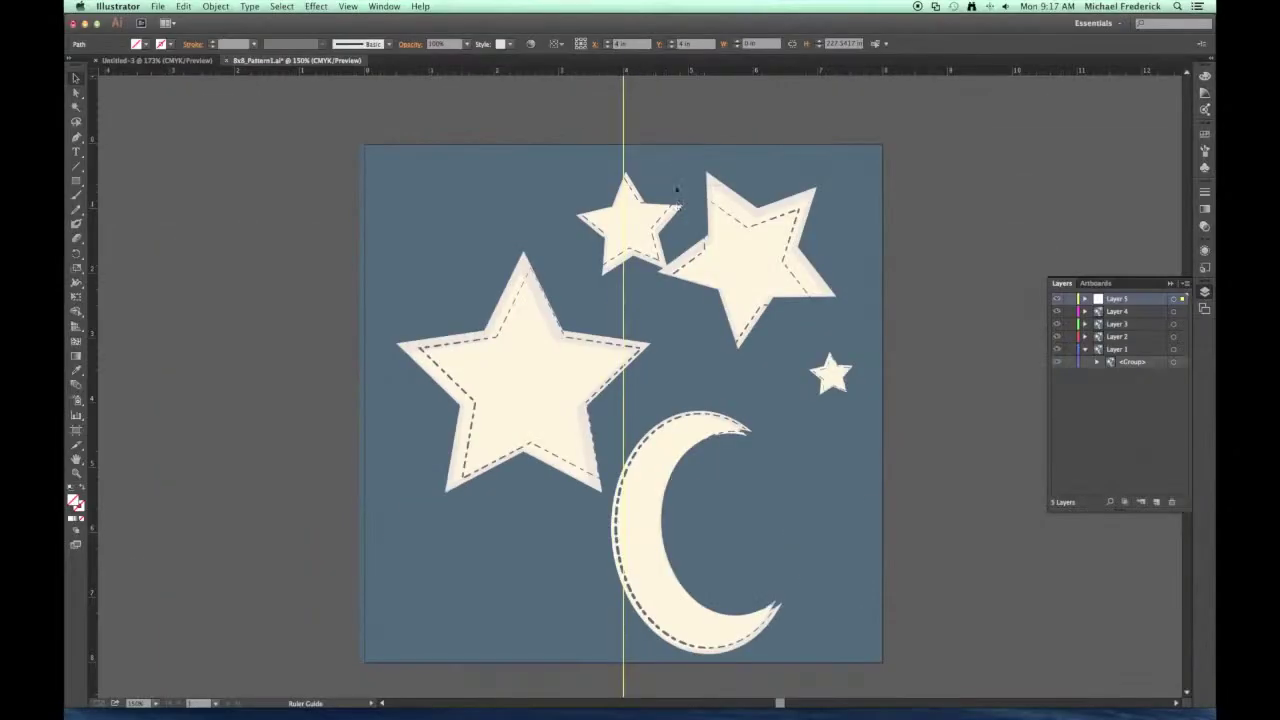
{"action": "left_click_drag", "start_coordinate": [686, 404], "coordinate": [686, 402]}
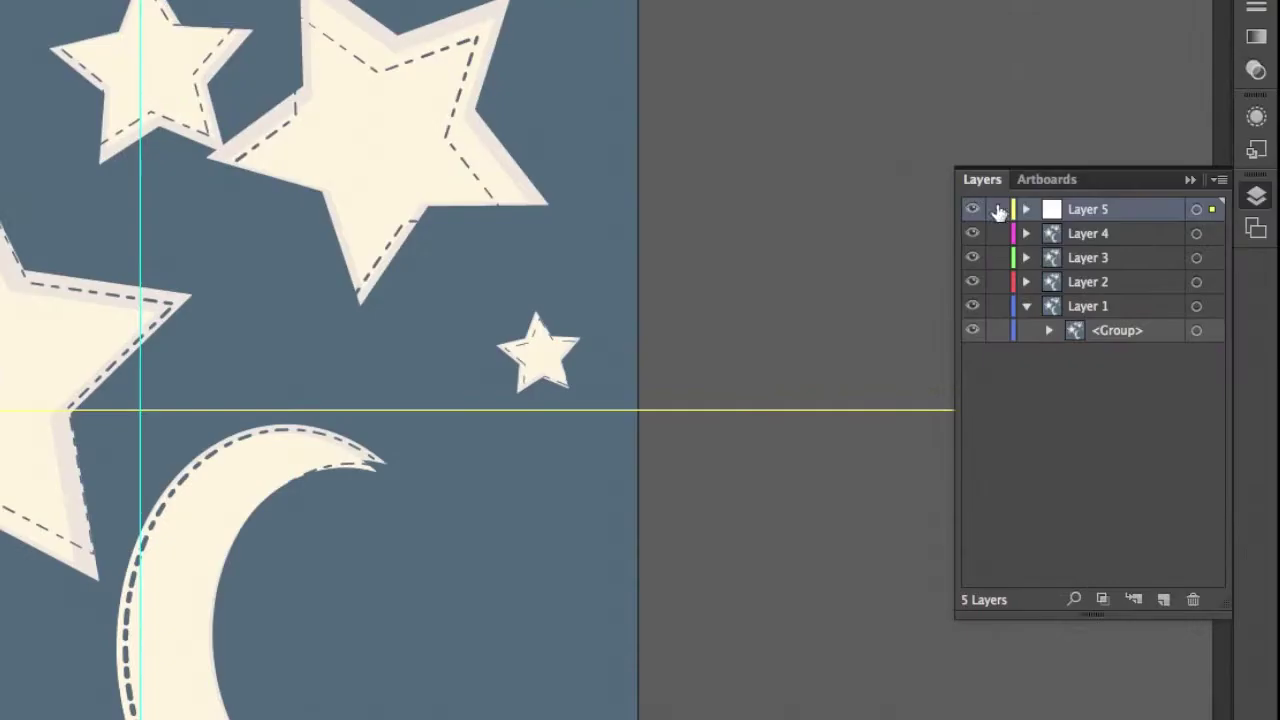
{"action": "left_click", "coordinate": [998, 210]}
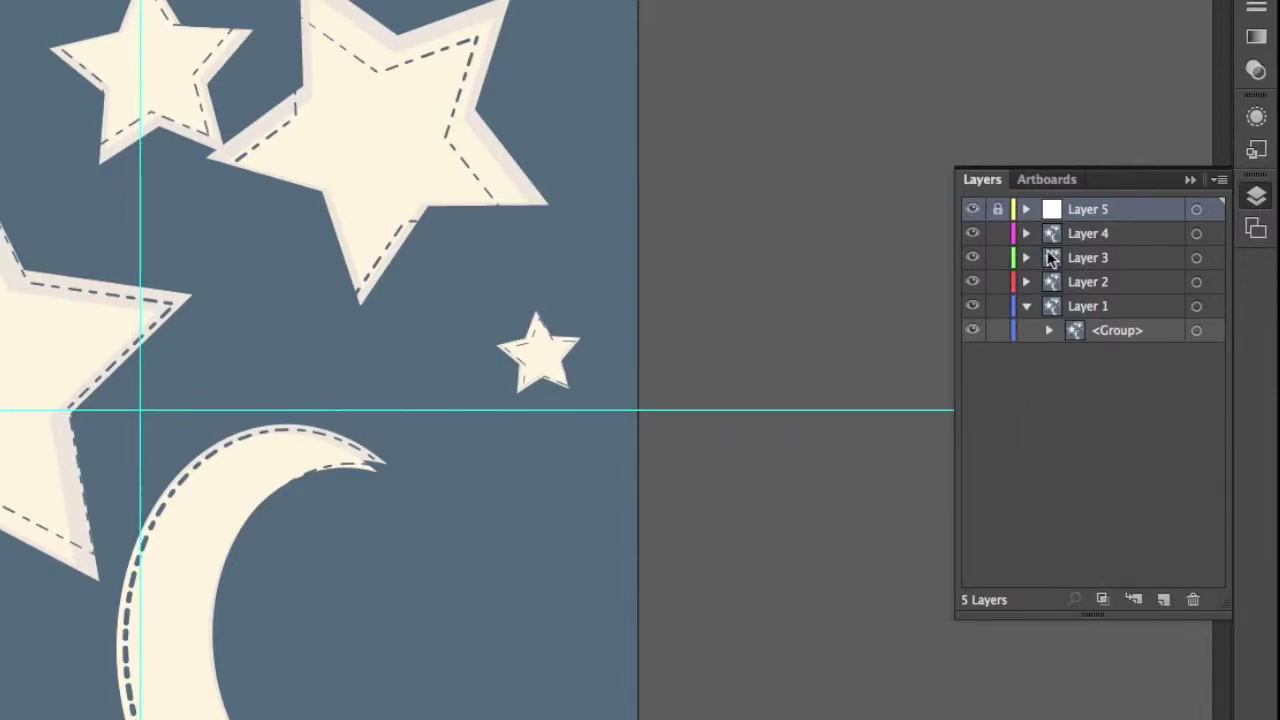
- Hide Layers 4, 3 and 2 and make Layer 1 active for drawing with the Rectangle tool
{"action": "left_click", "coordinate": [971, 234]}
{"action": "left_click", "coordinate": [969, 255]}
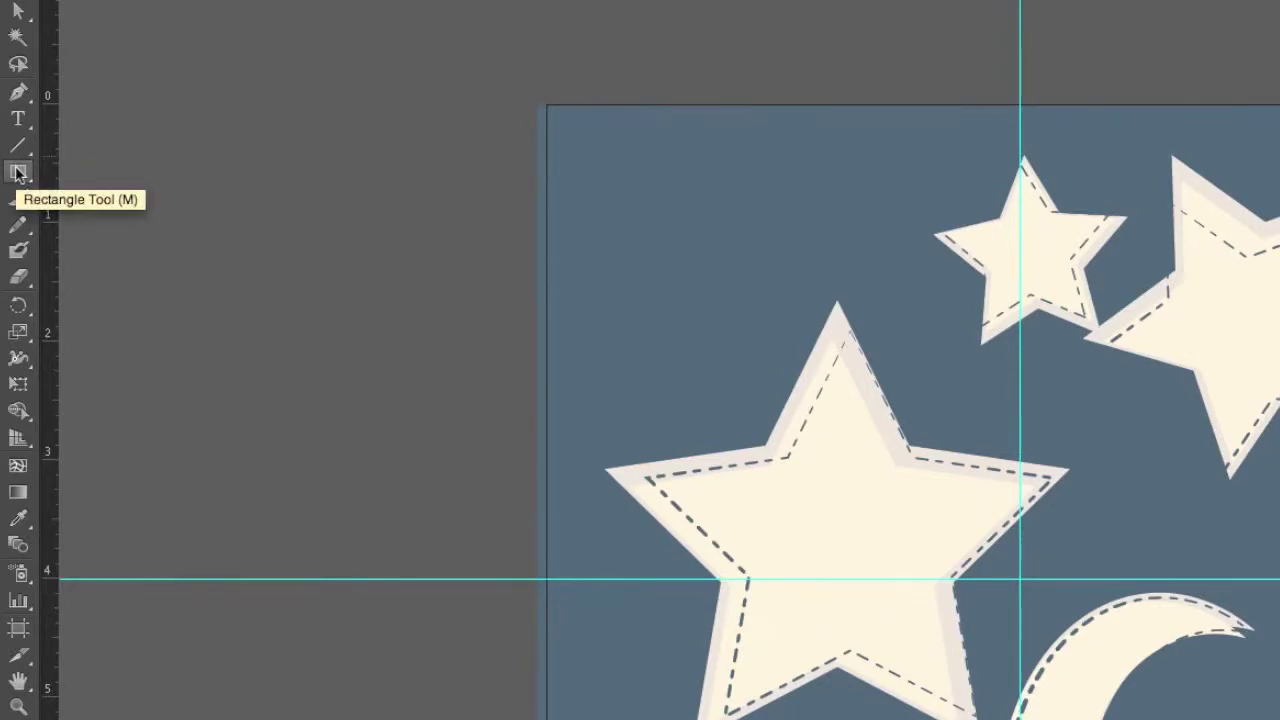
{"action": "left_click", "coordinate": [17, 174]}
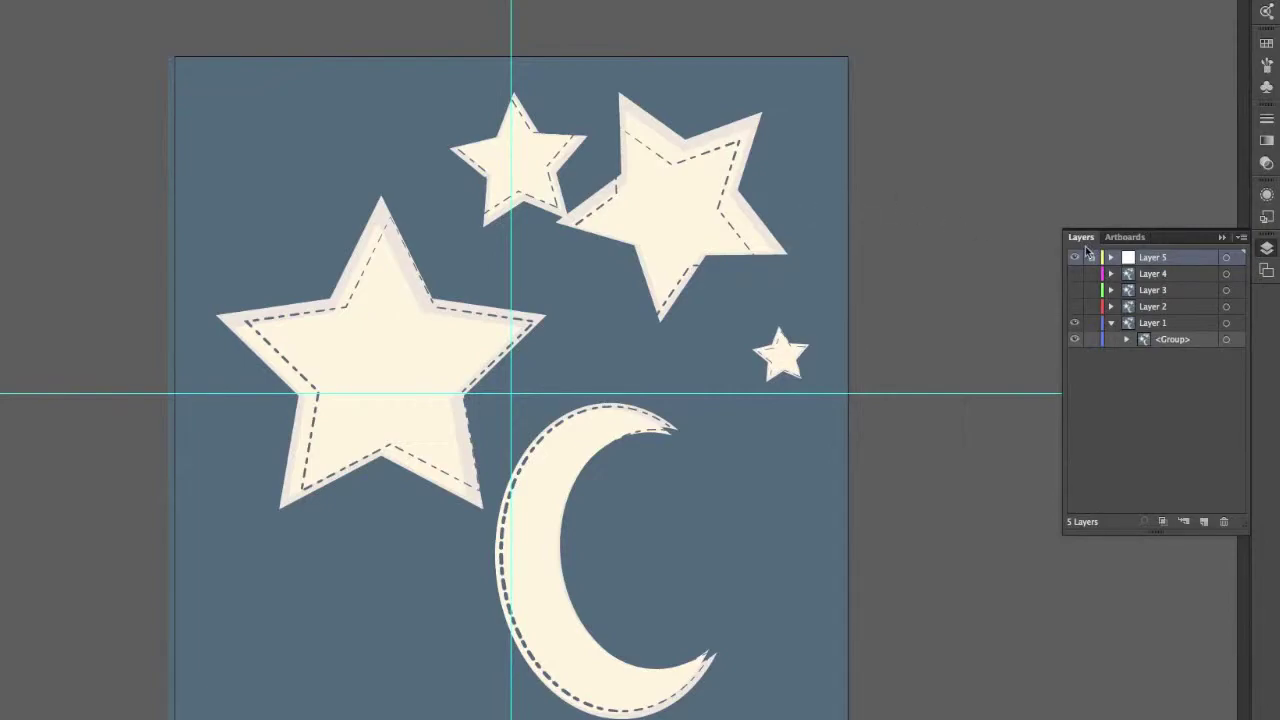
{"action": "left_click", "coordinate": [1152, 274]}
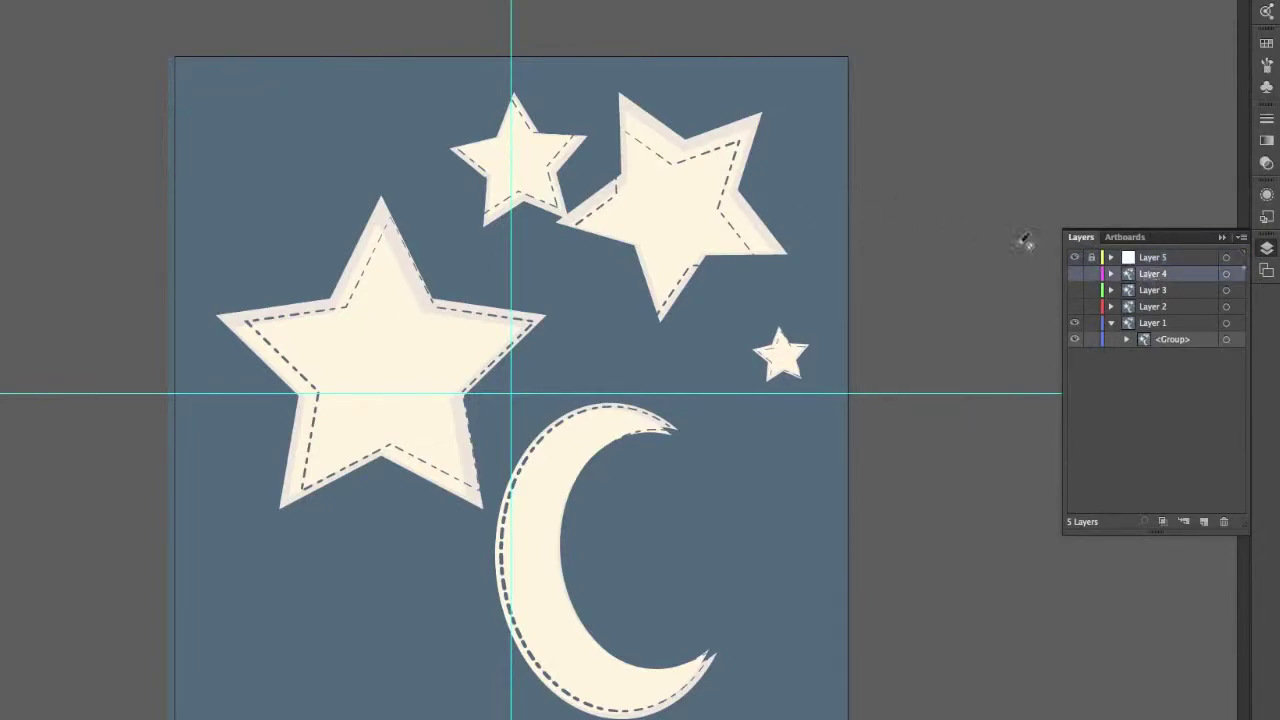
{"action": "left_click", "coordinate": [1152, 324]}
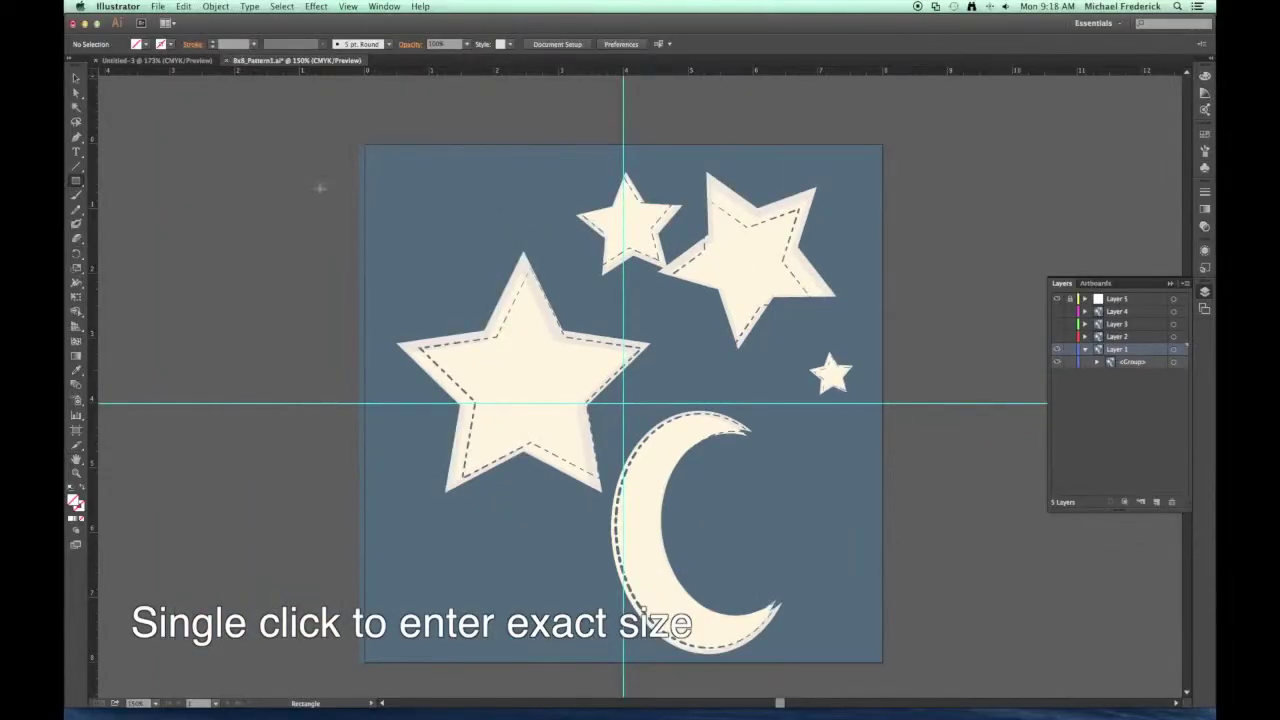
- Create a 4 x 4 in rectangle on Layer 1 and align it to the artboard's upper-left quadrant
{"action": "left_click", "coordinate": [285, 185]}
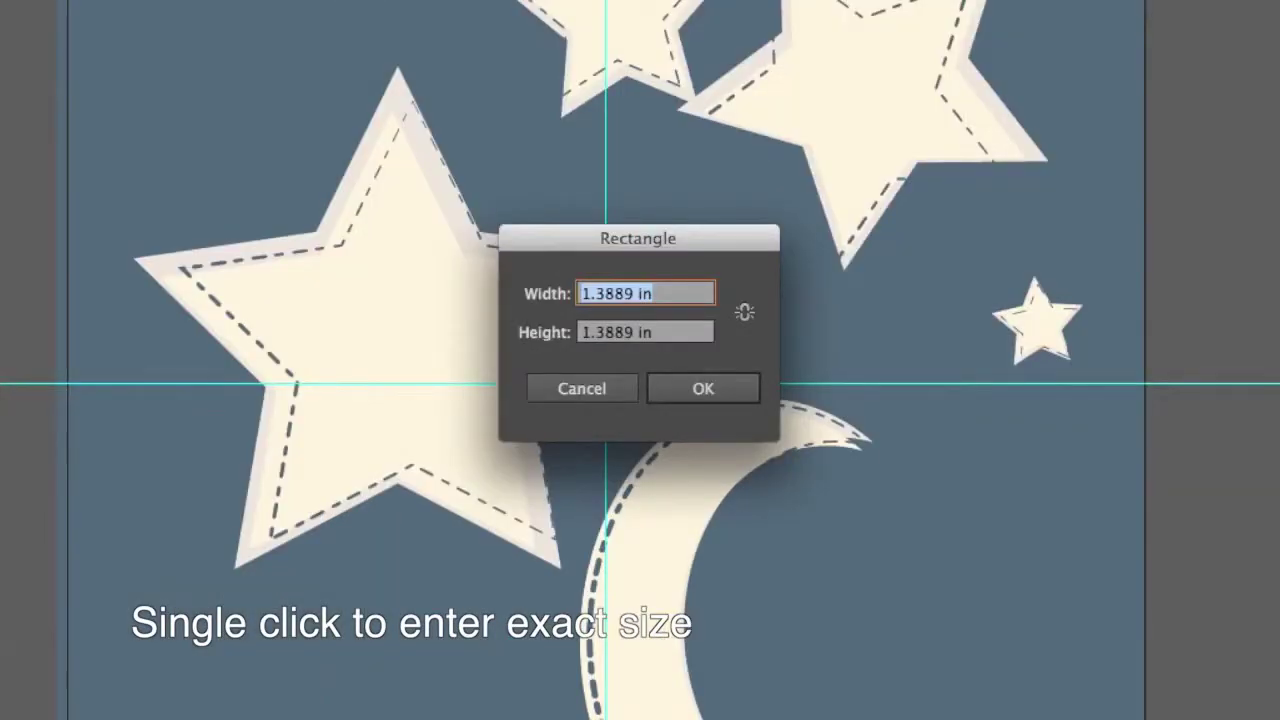
{"action": "type", "text": "4"}
{"action": "key", "text": "Tab"}
{"action": "type", "text": "4"}
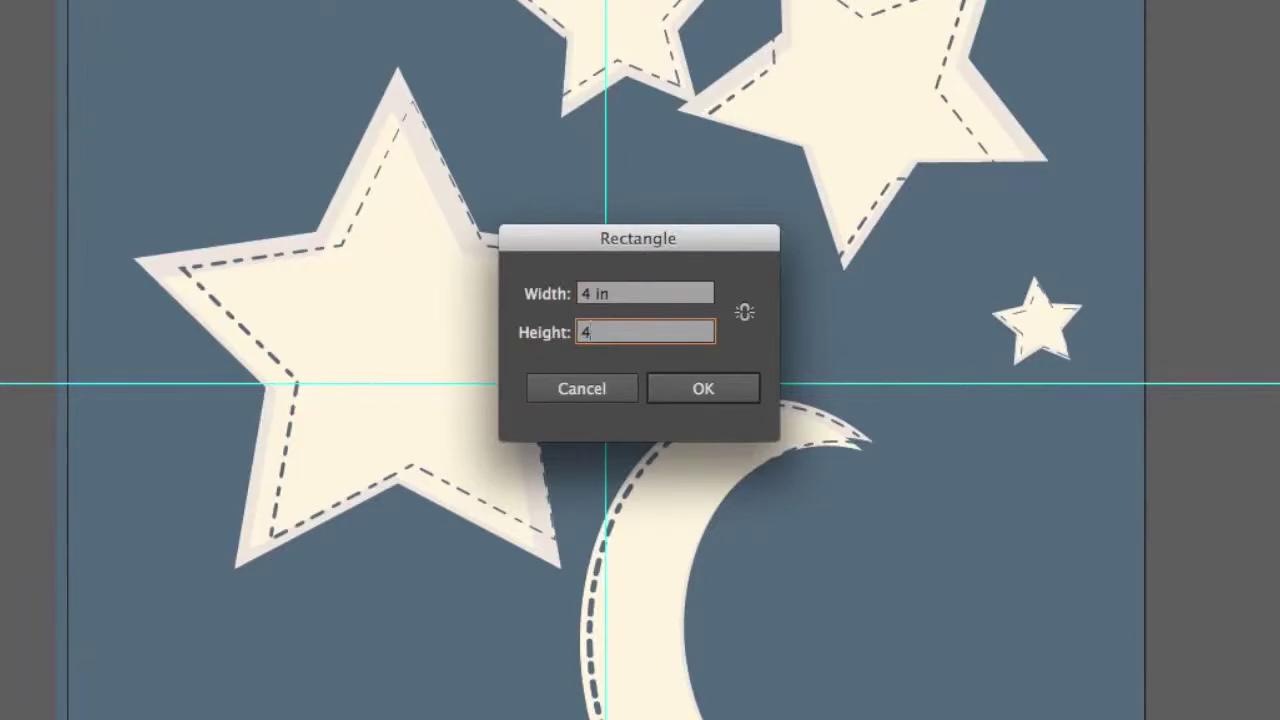
{"action": "key", "text": "Return"}
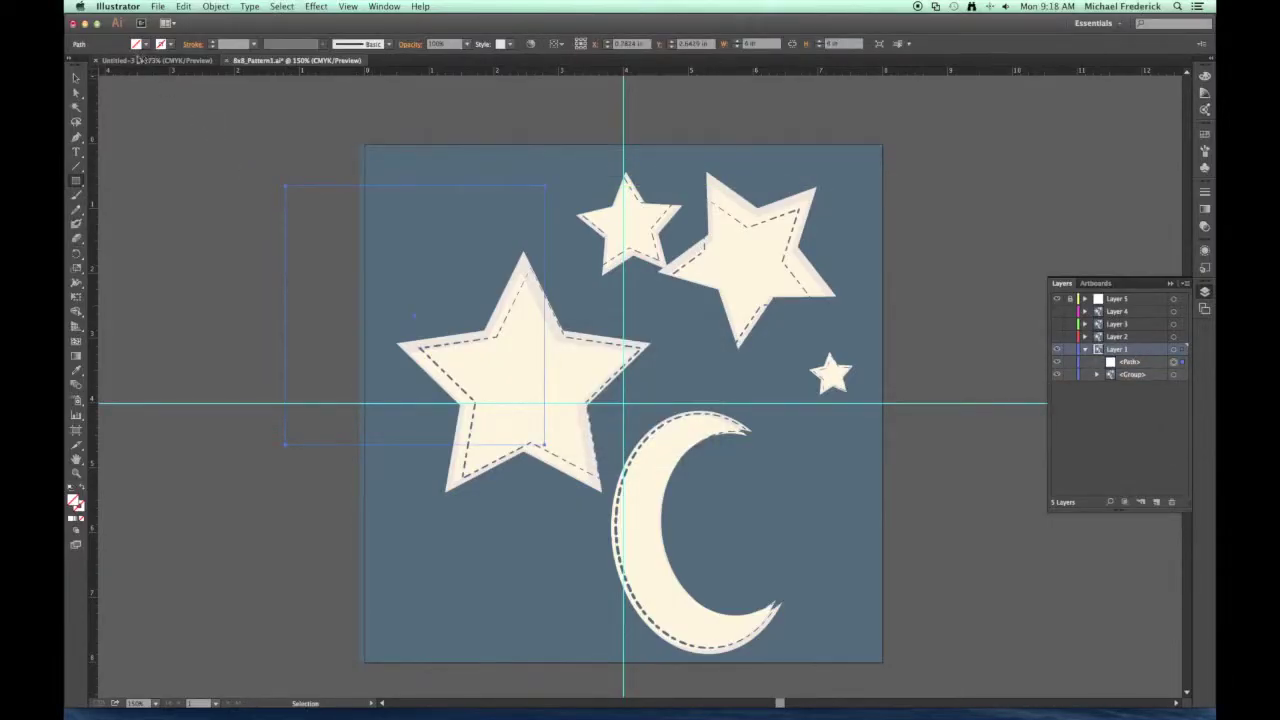
{"action": "left_click", "coordinate": [75, 77]}
{"action": "left_click_drag", "start_coordinate": [320, 190], "coordinate": [398, 148]}
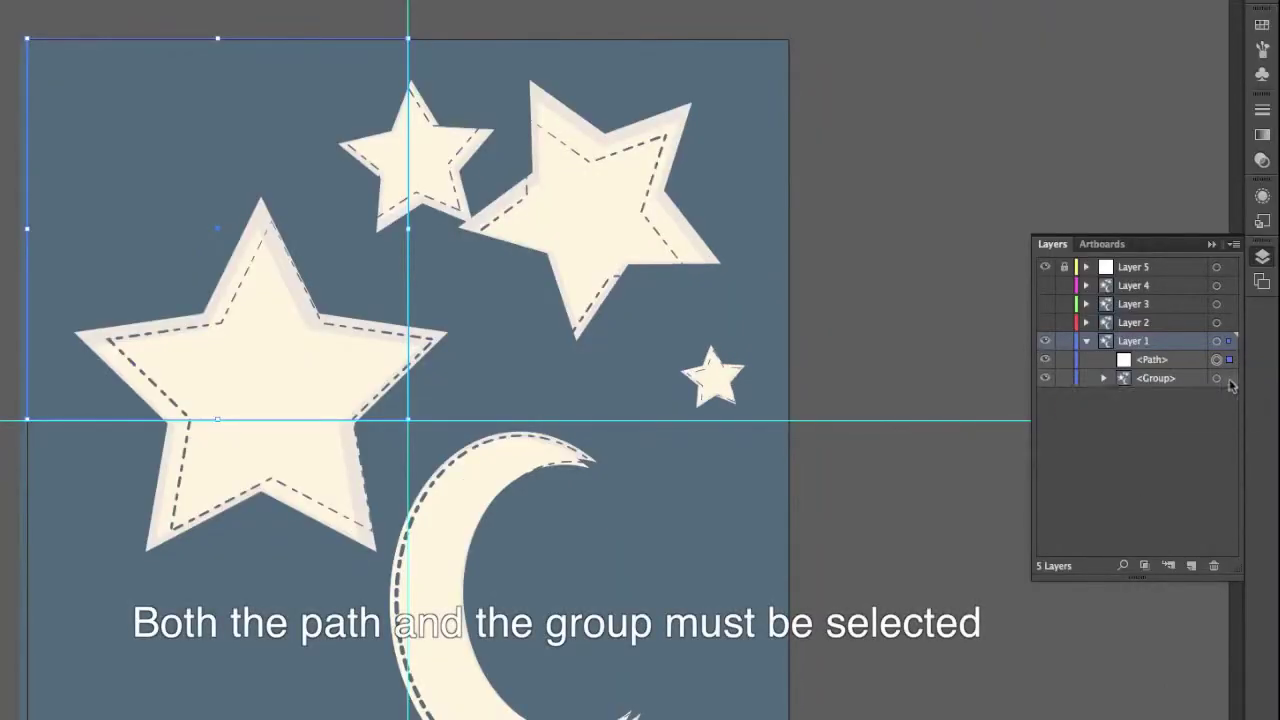
- Select both the rectangle path and the artwork group in Layer 1 and make a clipping mask from them
{"action": "left_click", "coordinate": [1183, 378], "text": "shift"}
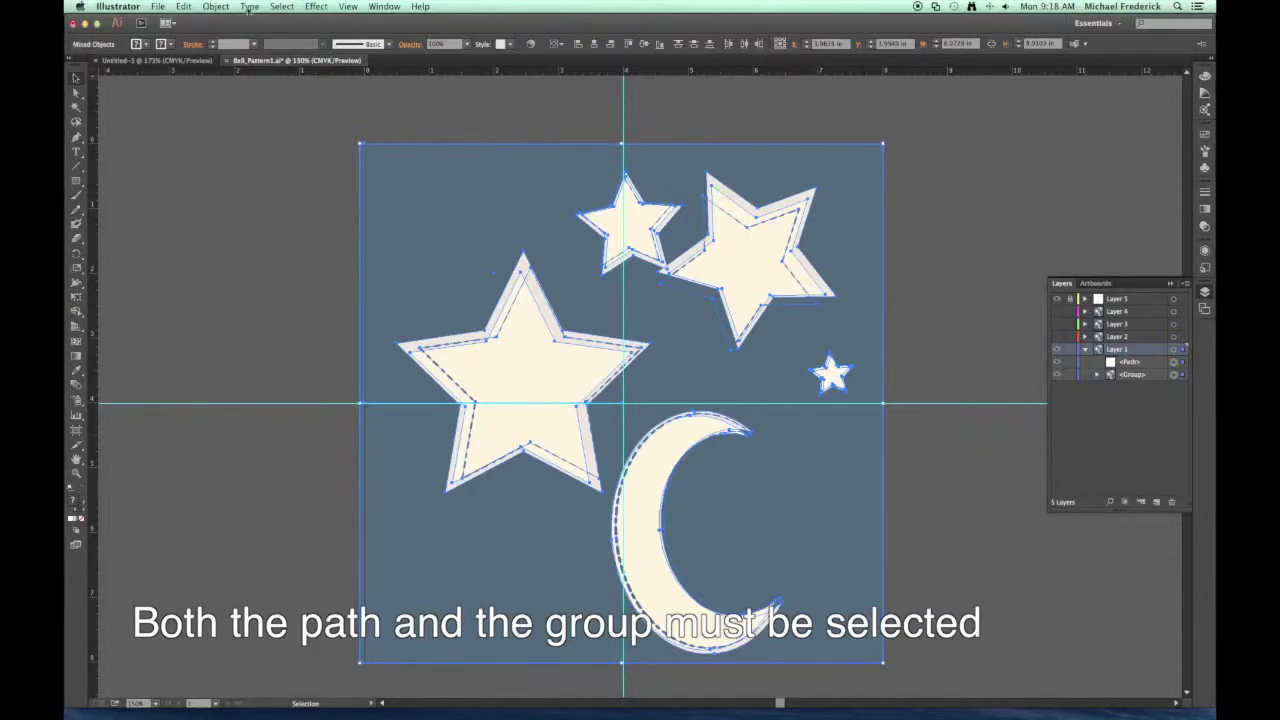
{"action": "left_click", "coordinate": [215, 6]}
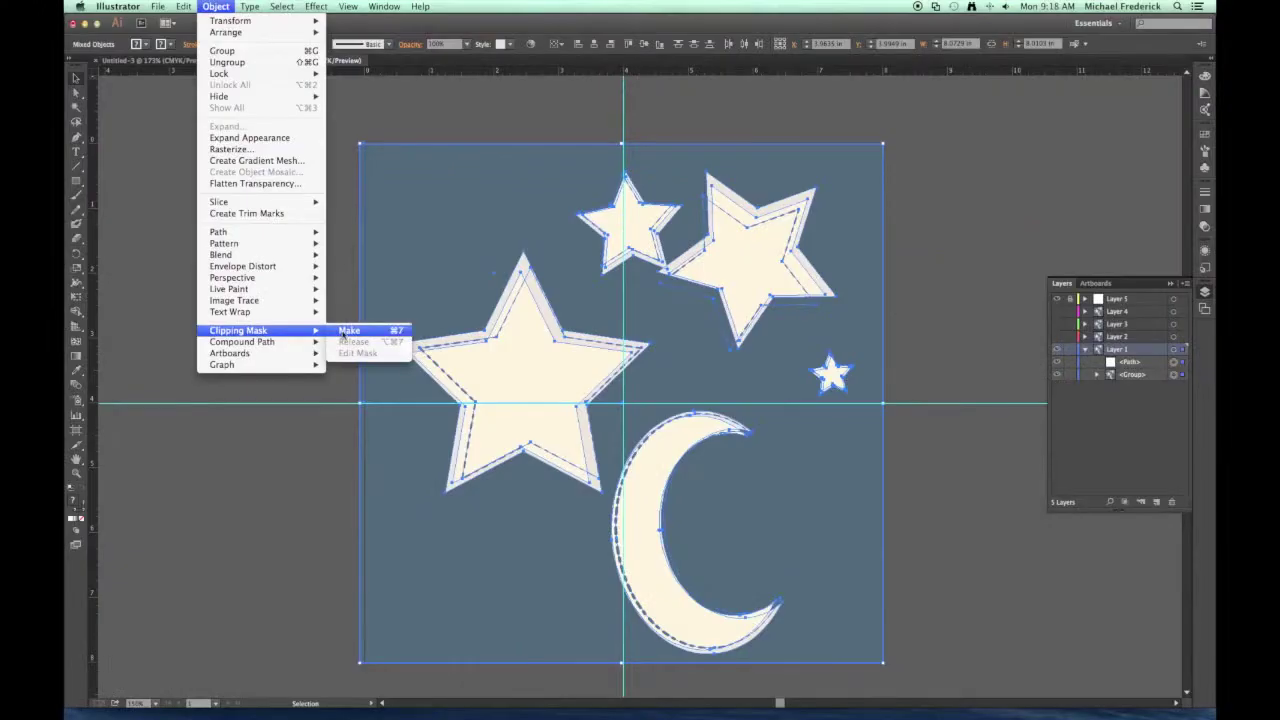
{"action": "left_click", "coordinate": [300, 478]}
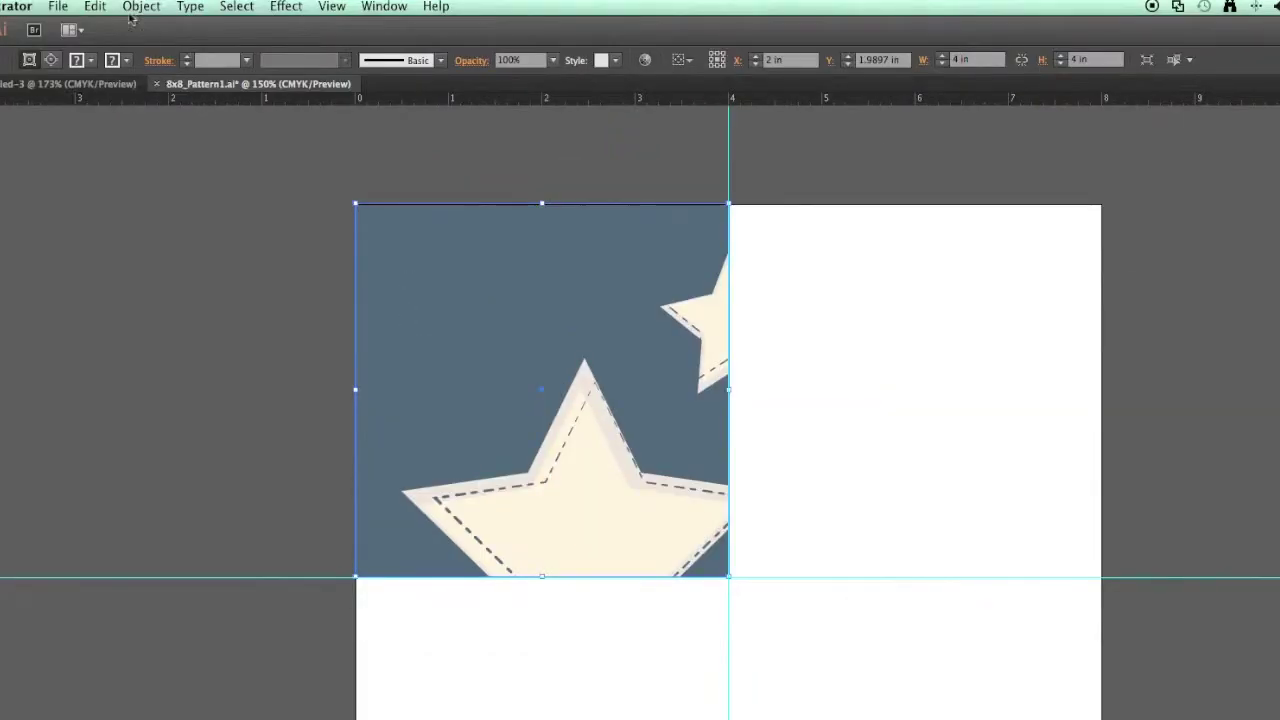
- Reflect the clipped upper-left quadrant across the vertical axis
{"action": "left_click", "coordinate": [216, 7]}
{"action": "mouse_move", "coordinate": [226, 20]}
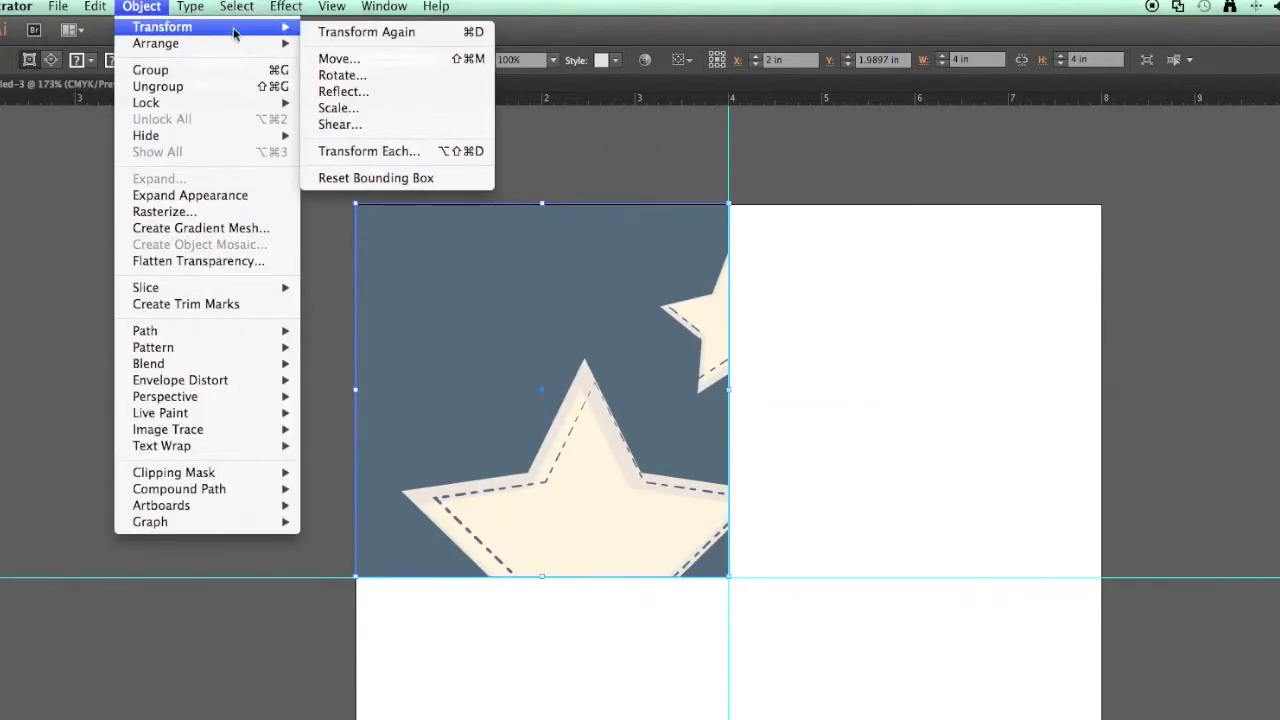
{"action": "left_click", "coordinate": [362, 92]}
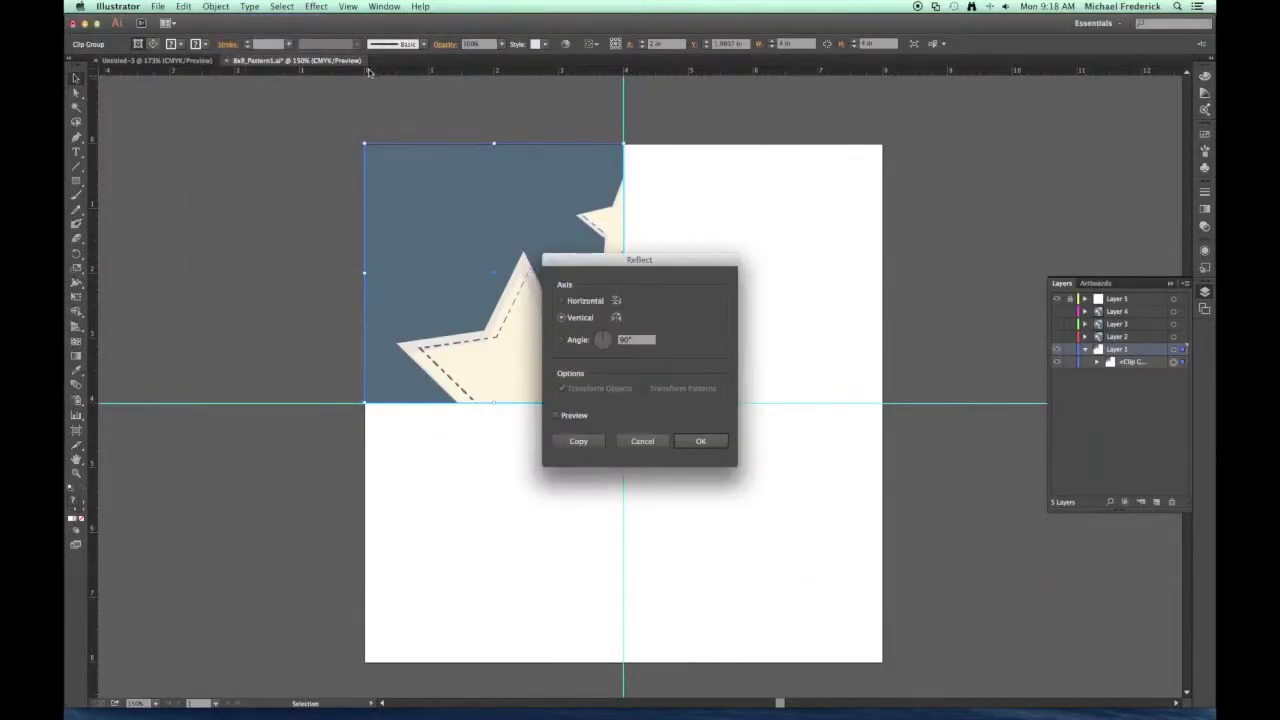
{"action": "left_click", "coordinate": [700, 441]}
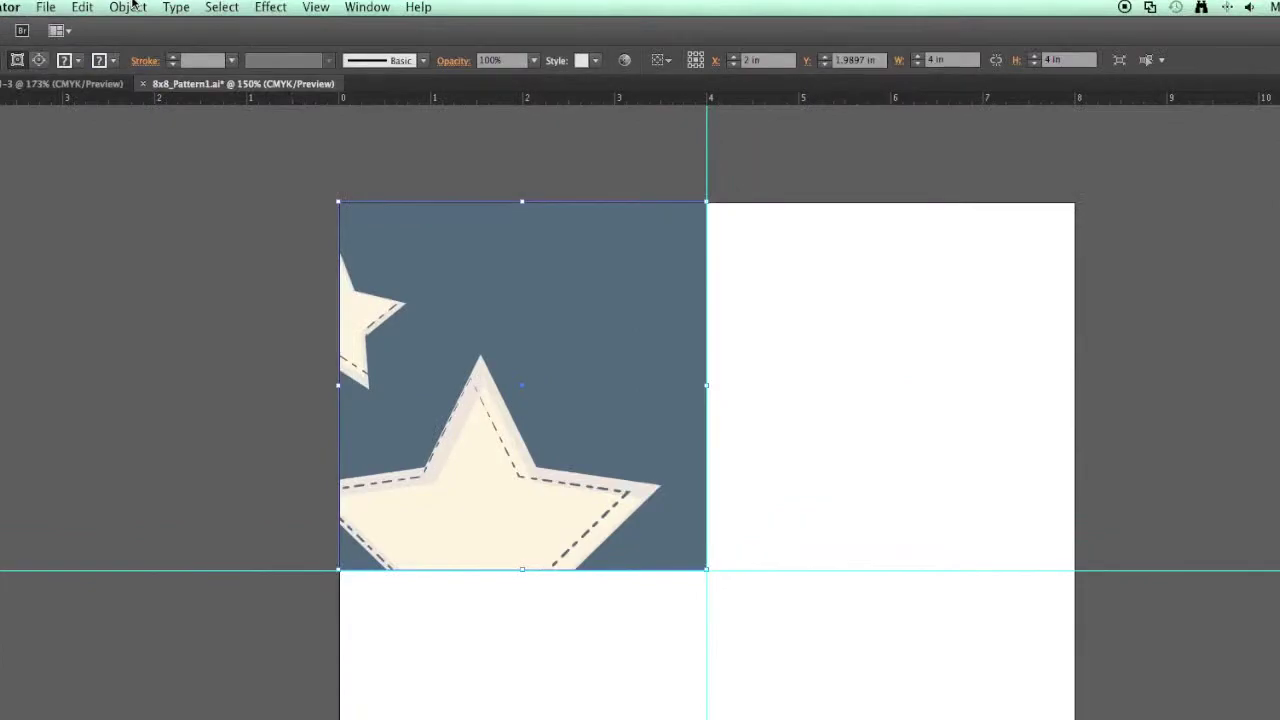
- Reflect the clipped upper-left quadrant across the horizontal axis
{"action": "left_click", "coordinate": [215, 7]}
{"action": "mouse_move", "coordinate": [230, 22]}
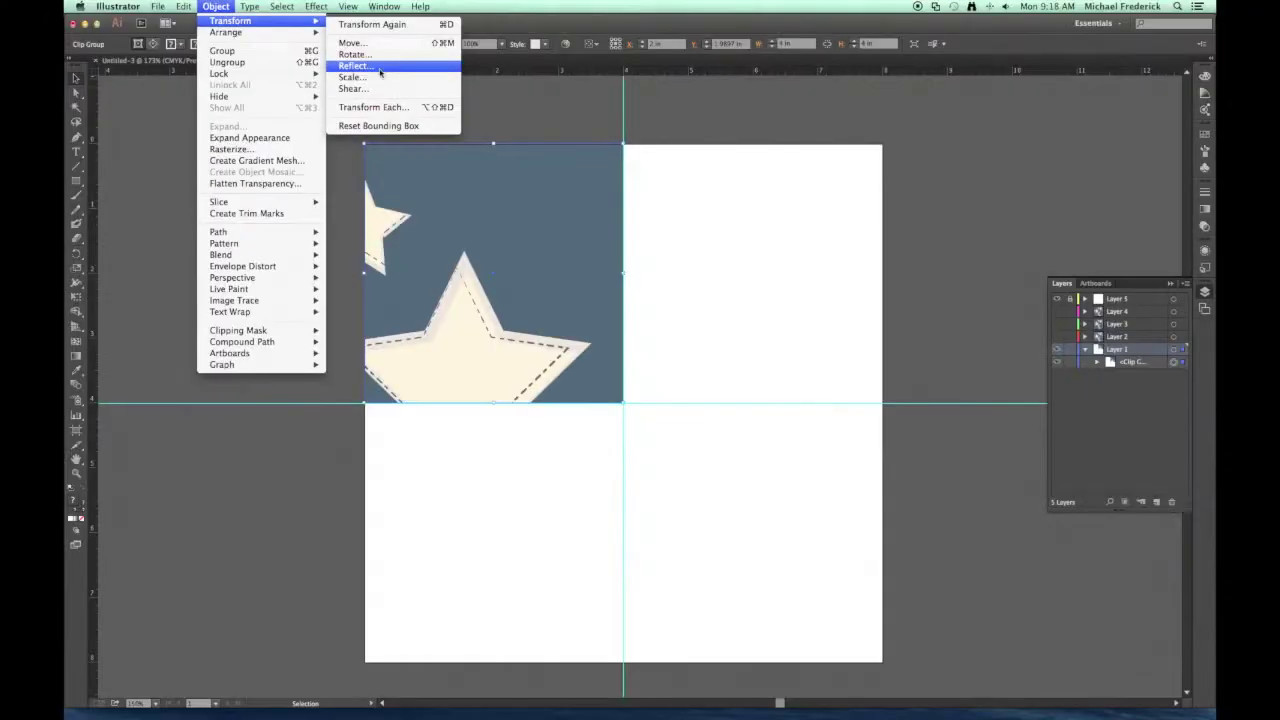
{"action": "left_click", "coordinate": [327, 91]}
{"action": "left_click", "coordinate": [562, 301]}
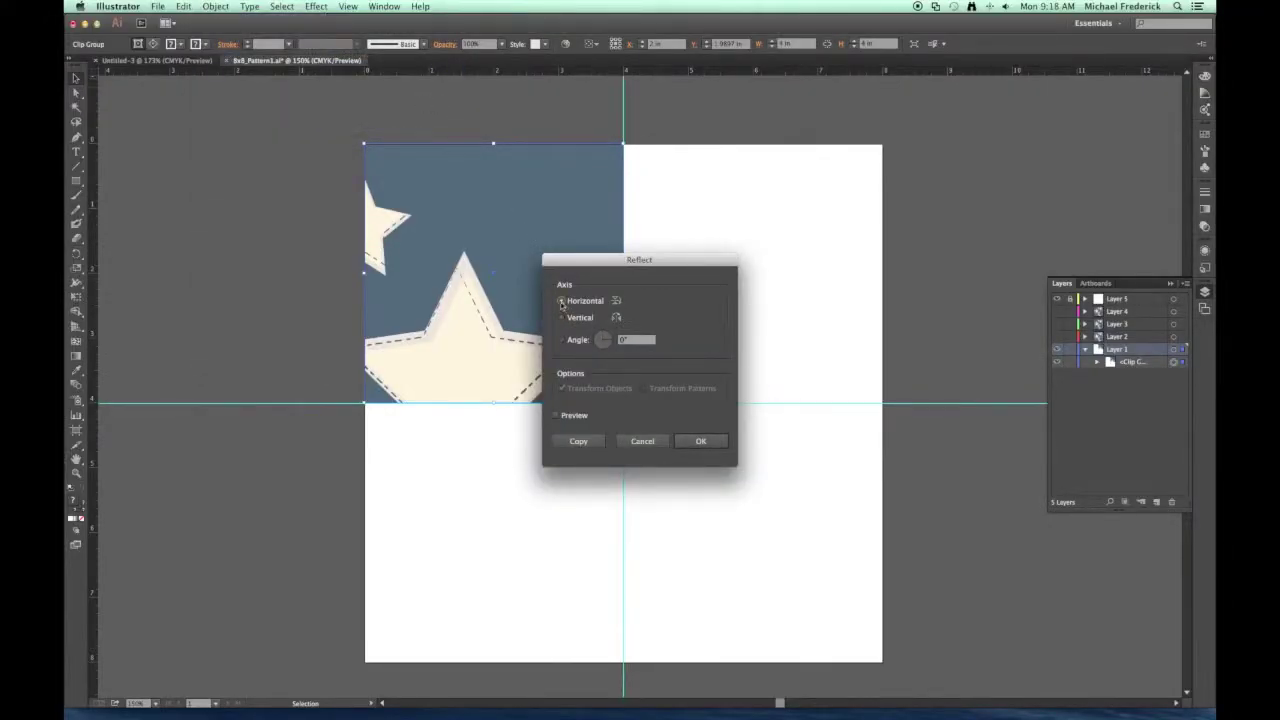
{"action": "left_click", "coordinate": [702, 441]}
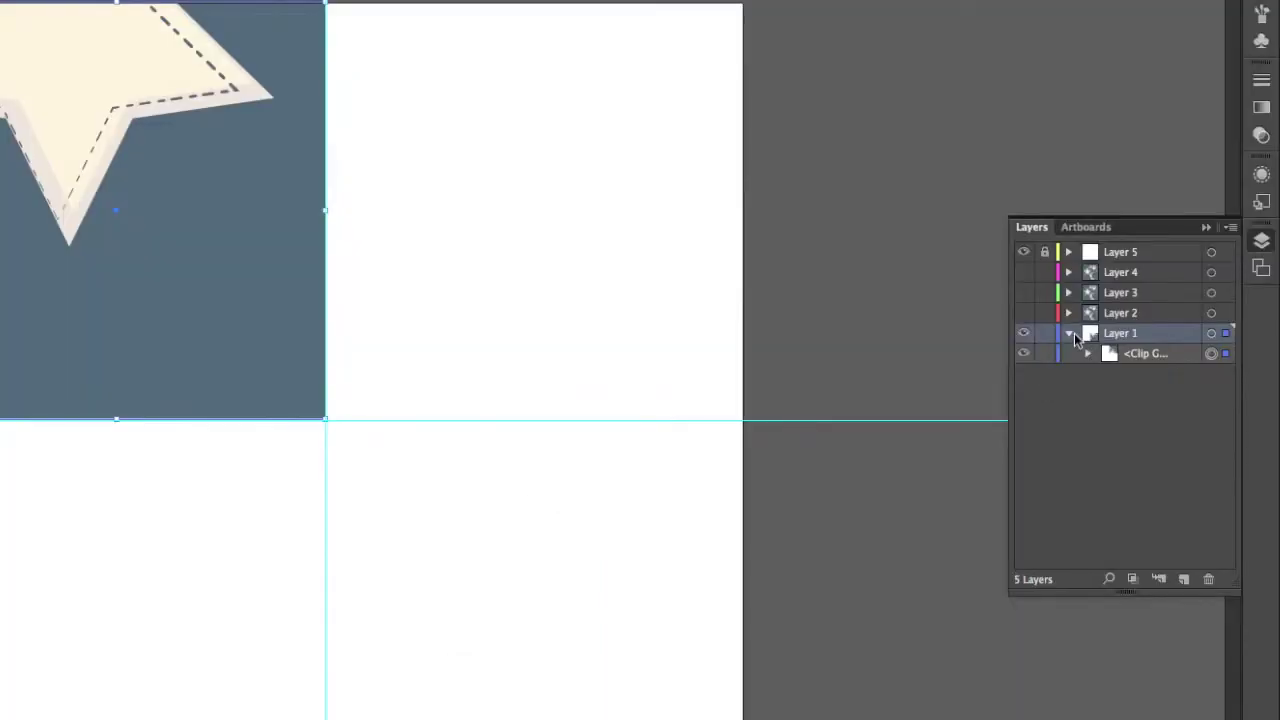
- Collapse and hide Layer 1, then show Layer 2 and make it the active layer
{"action": "left_click", "coordinate": [1072, 333]}
{"action": "left_click", "coordinate": [1026, 332]}
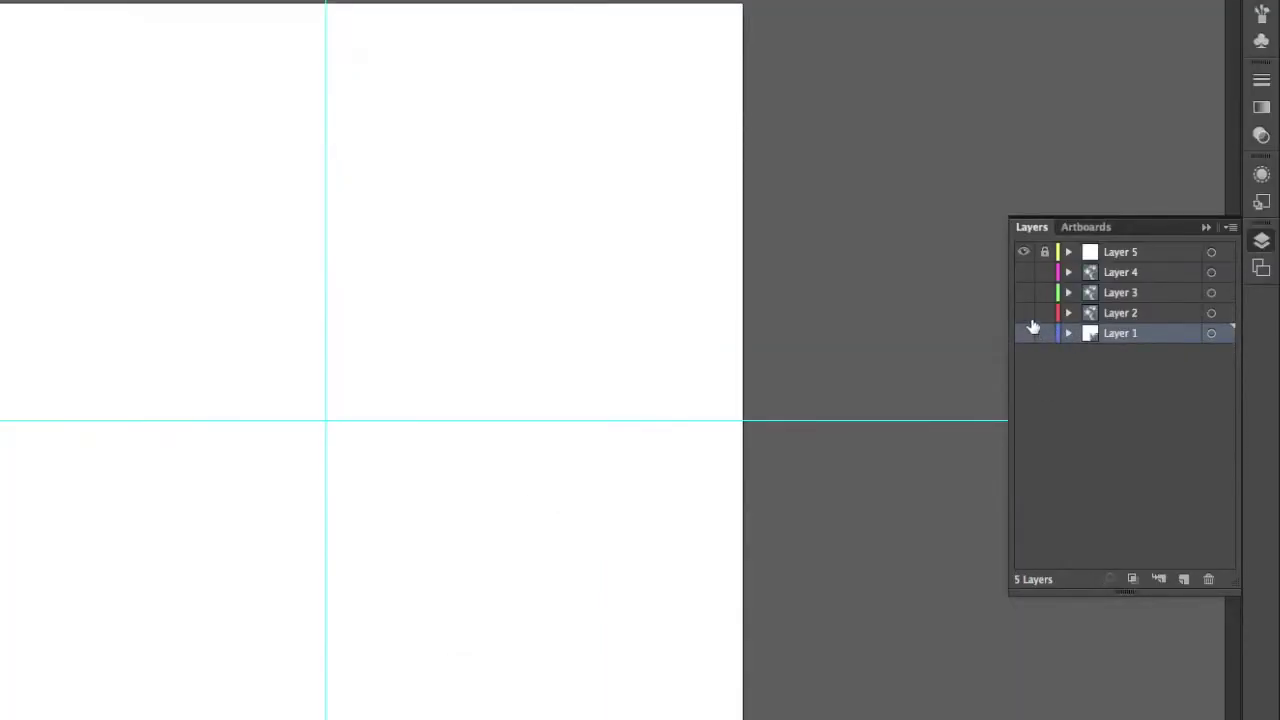
{"action": "left_click", "coordinate": [1026, 313]}
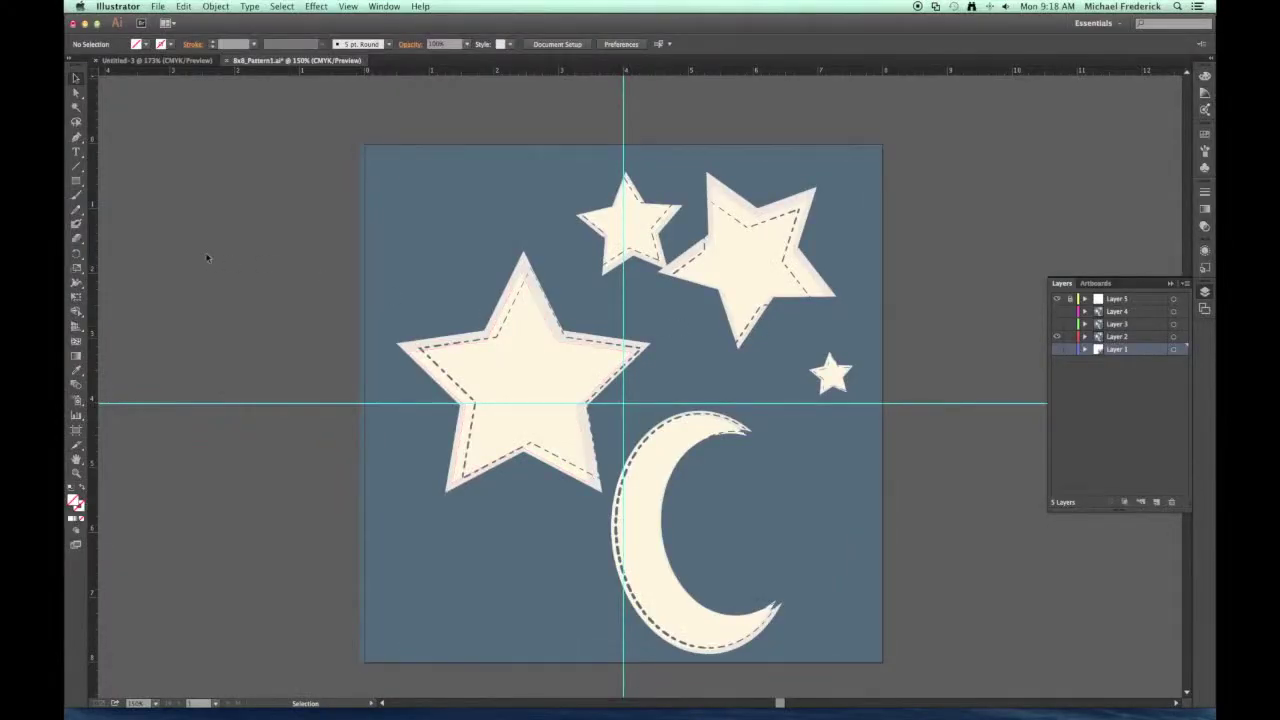
{"action": "left_click", "coordinate": [1133, 339]}
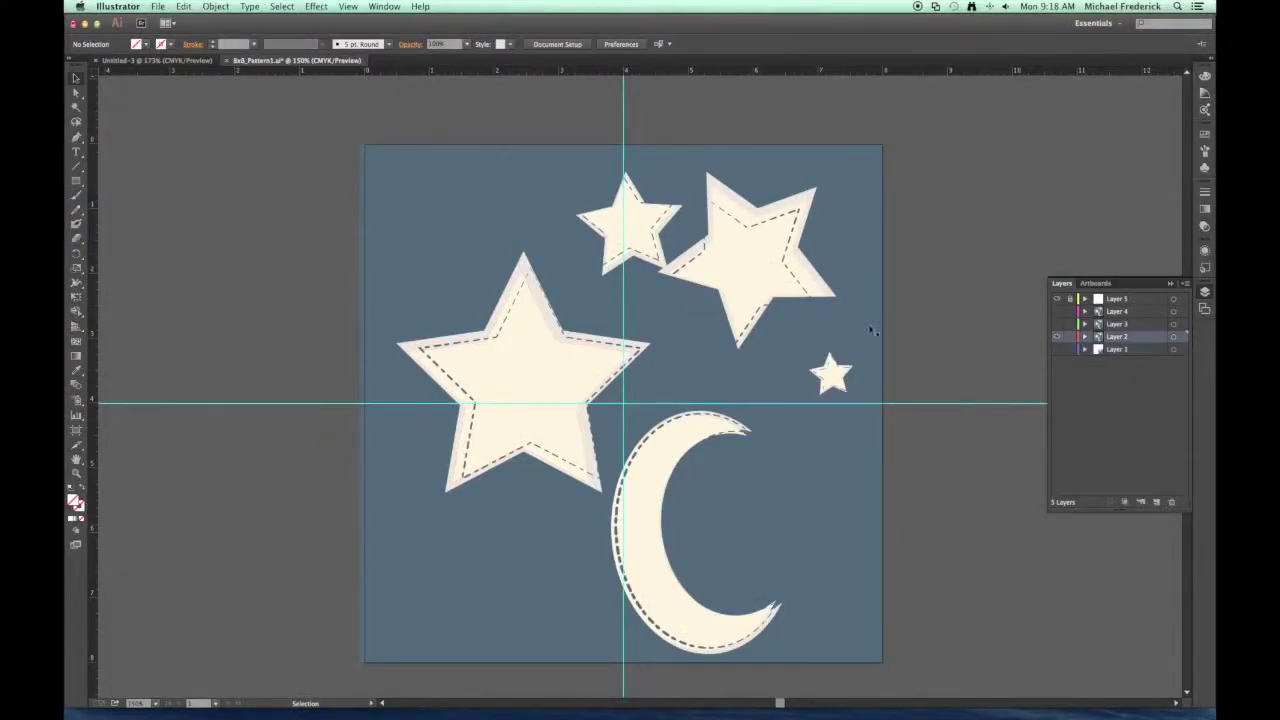
- Create a 4 x 4 in rectangle on Layer 2 covering the artboard's upper-right quadrant, starting at the top of the vertical guide
{"action": "left_click", "coordinate": [76, 182]}
{"action": "left_click", "coordinate": [624, 144]}
{"action": "key", "text": "Return"}
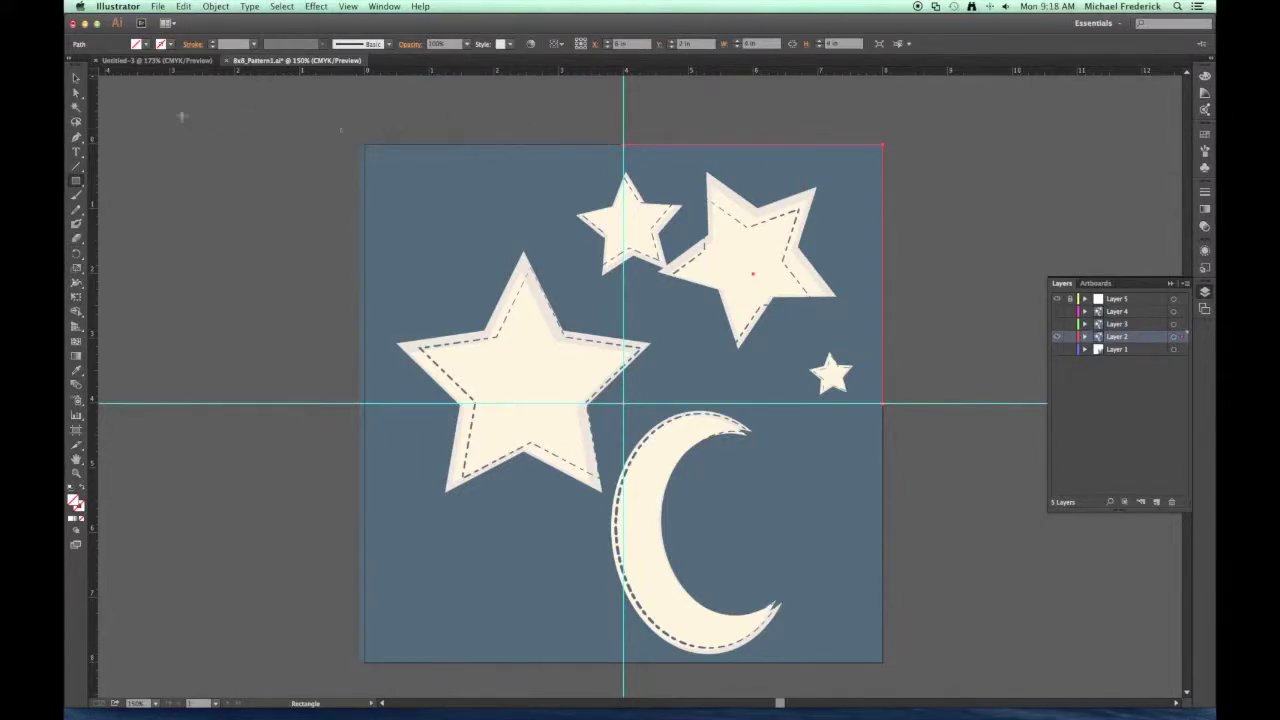
{"action": "left_click", "coordinate": [76, 78]}
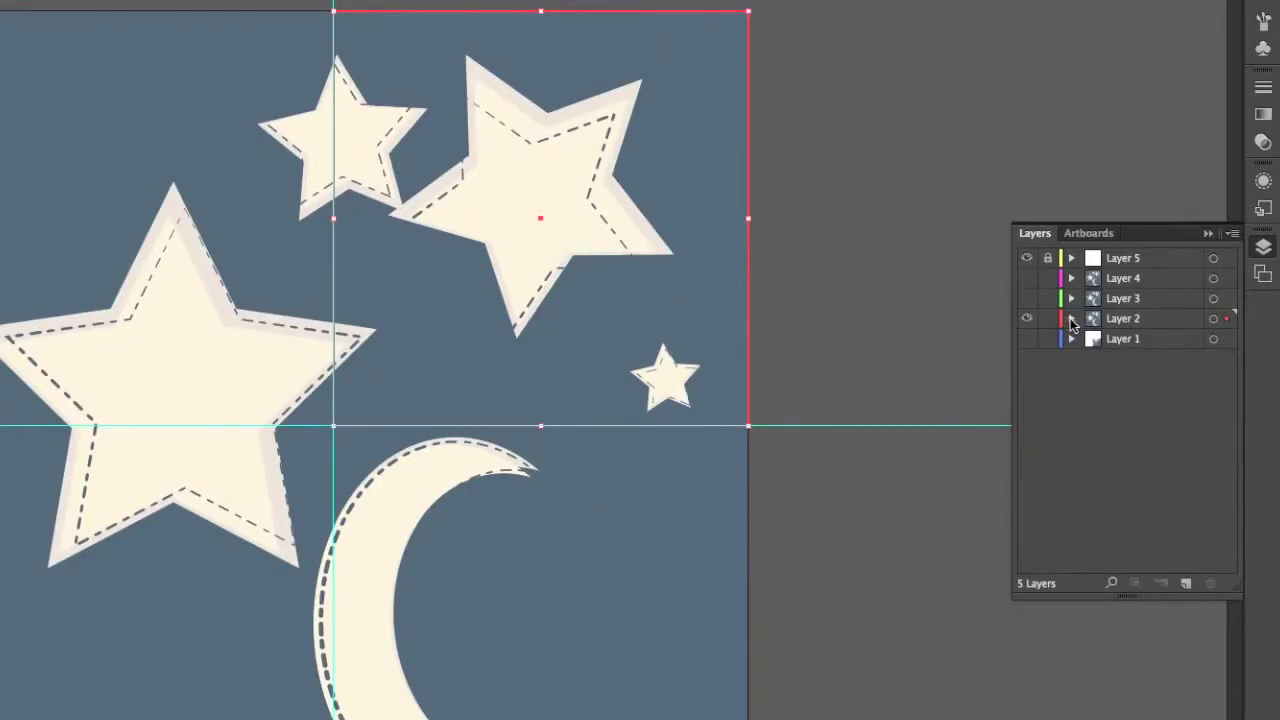
- Select the rectangle path together with the artwork group in Layer 2 and make a clipping mask from them
{"action": "left_click", "coordinate": [1085, 337]}
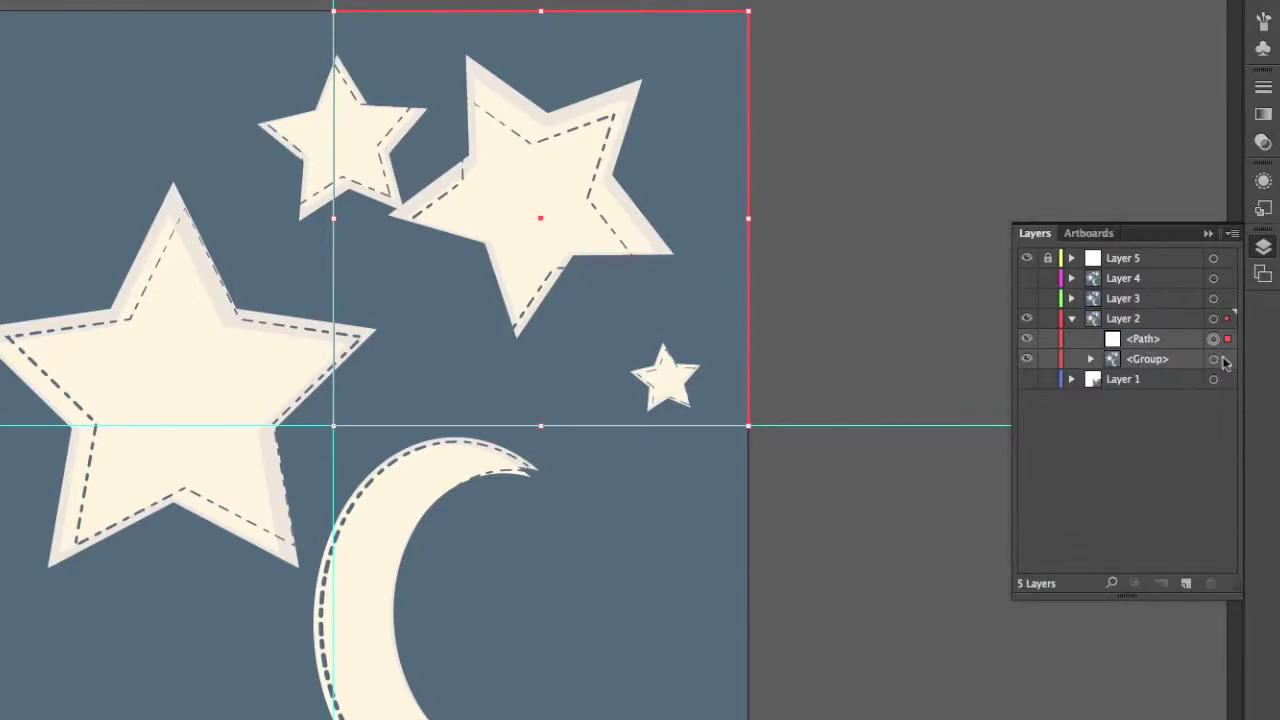
{"action": "left_click", "coordinate": [1212, 359]}
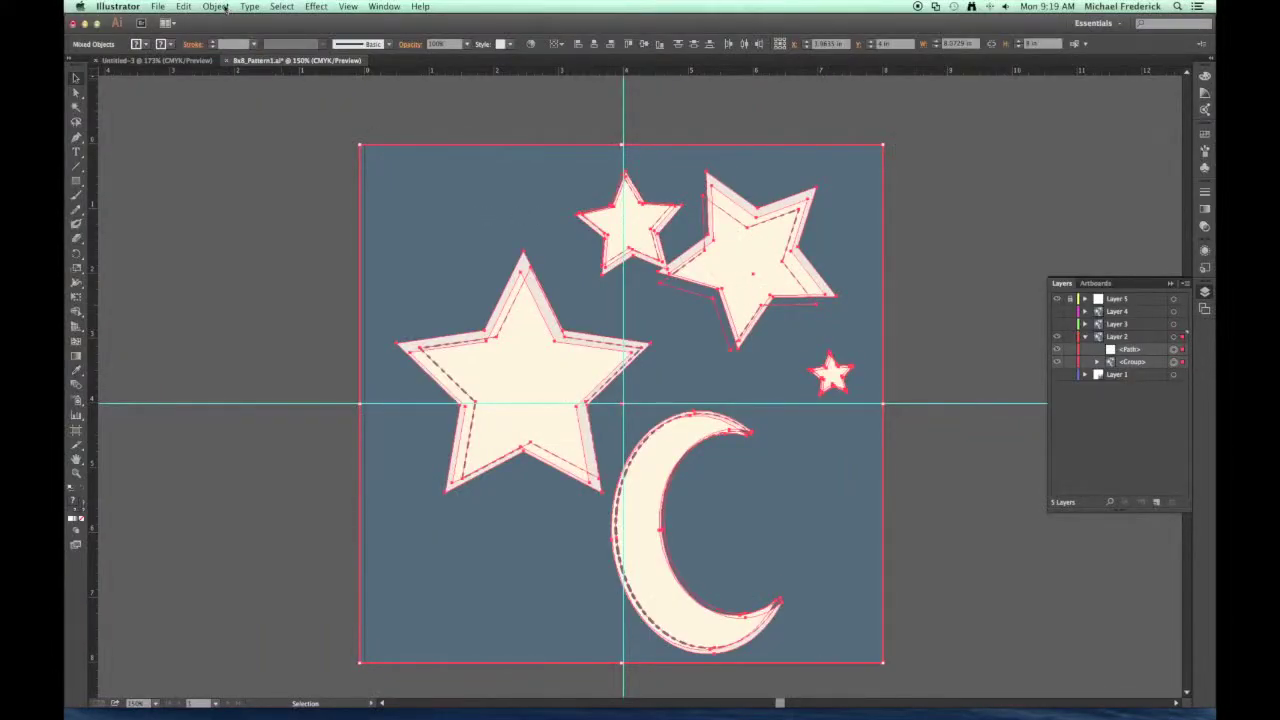
{"action": "left_click", "coordinate": [226, 8]}
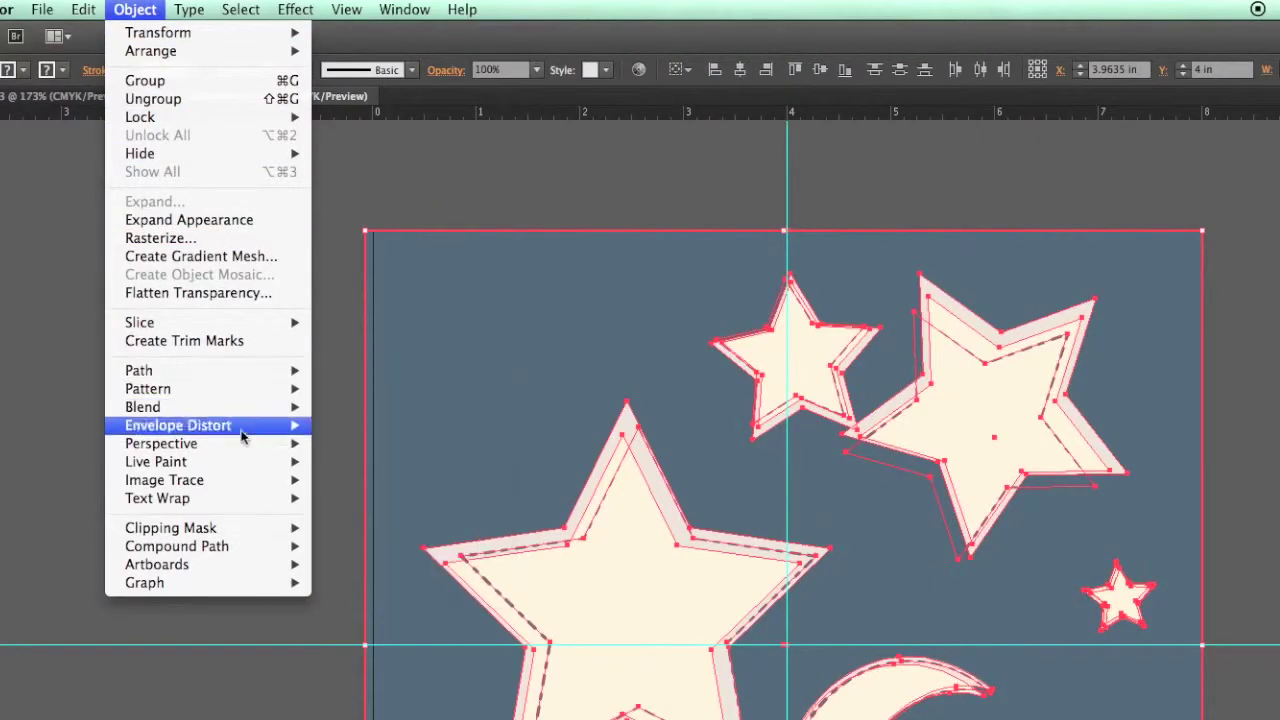
{"action": "left_click", "coordinate": [355, 535]}
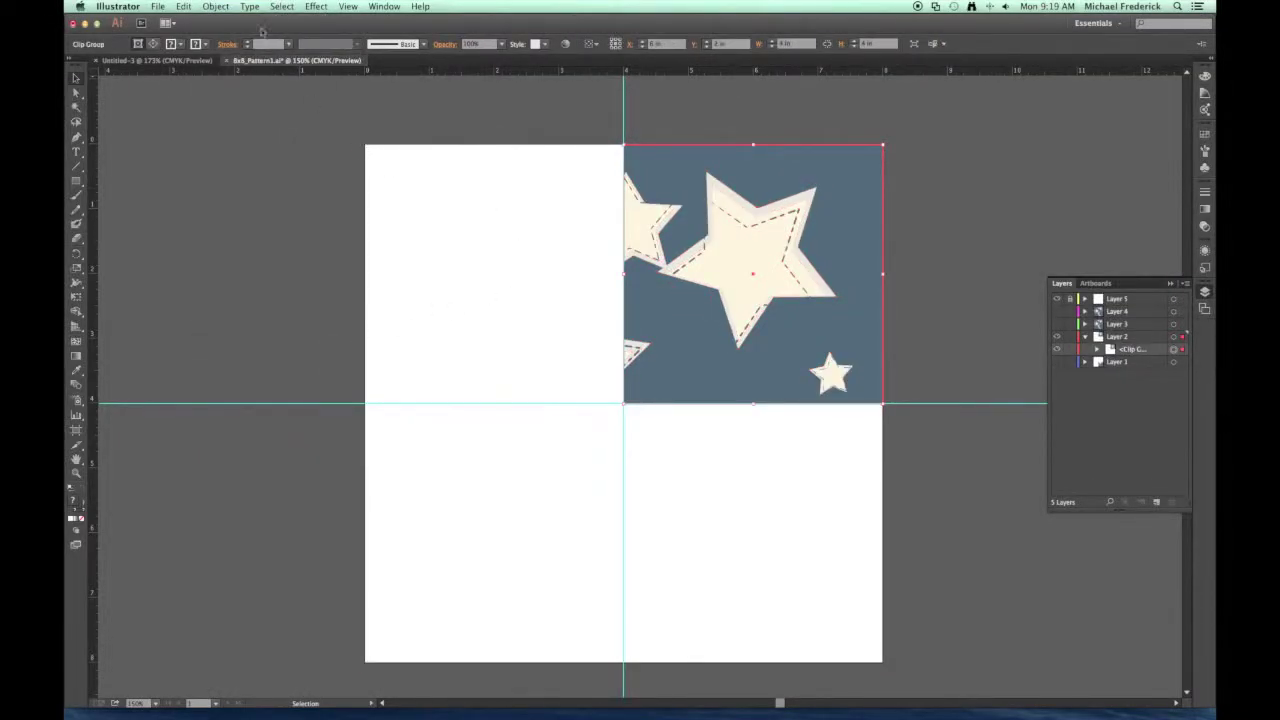
- Reflect the clipped upper-right quadrant on Layer 2 across the horizontal axis
{"action": "left_click", "coordinate": [216, 6]}
{"action": "mouse_move", "coordinate": [230, 21]}
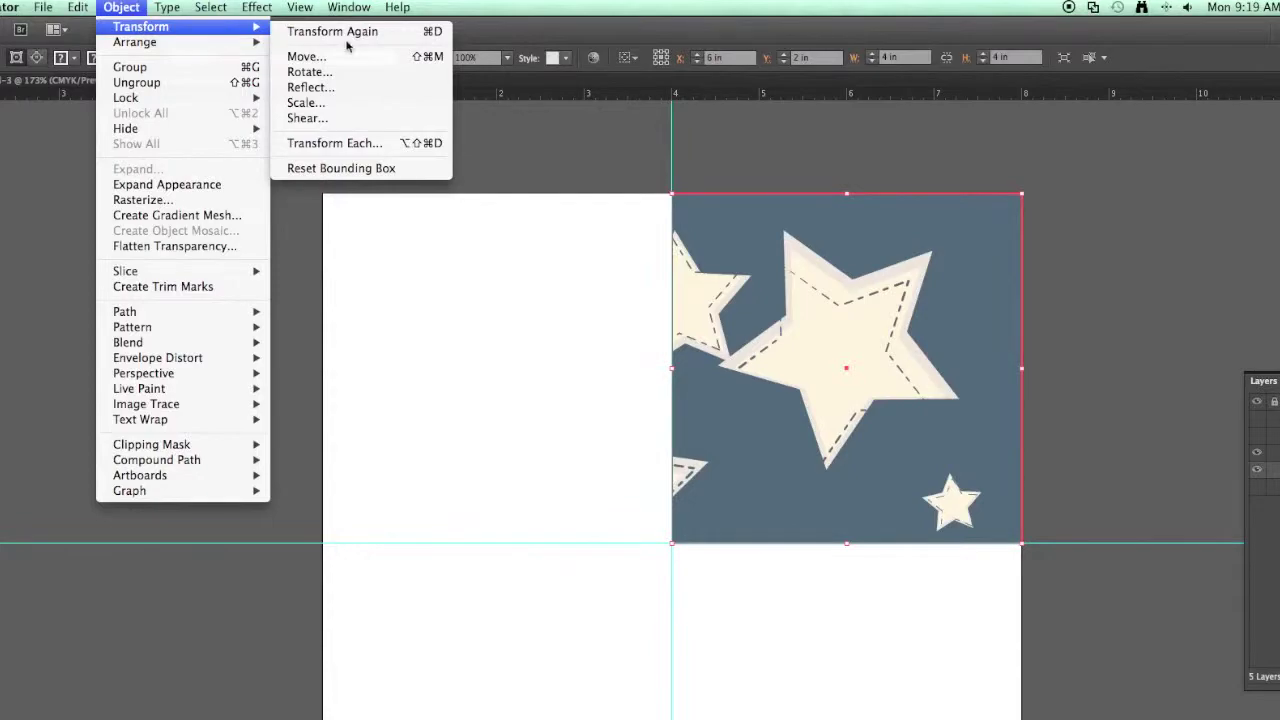
{"action": "left_click", "coordinate": [330, 88]}
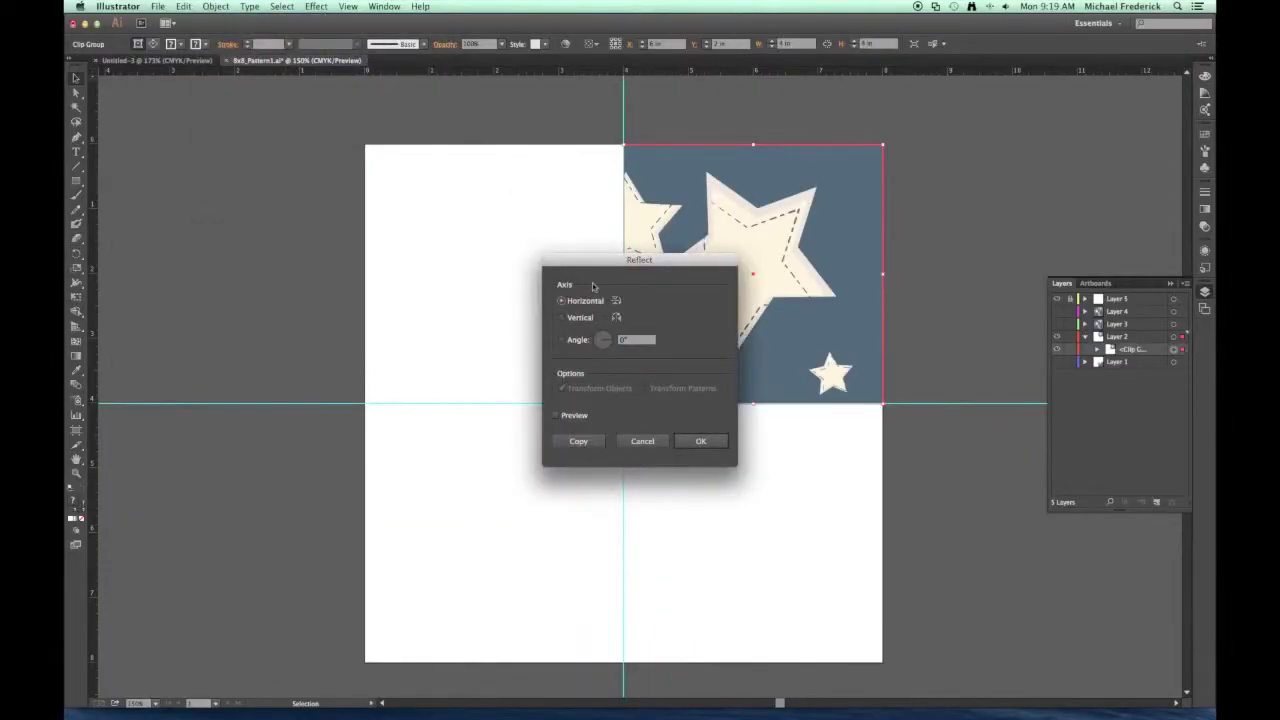
{"action": "left_click", "coordinate": [700, 437]}
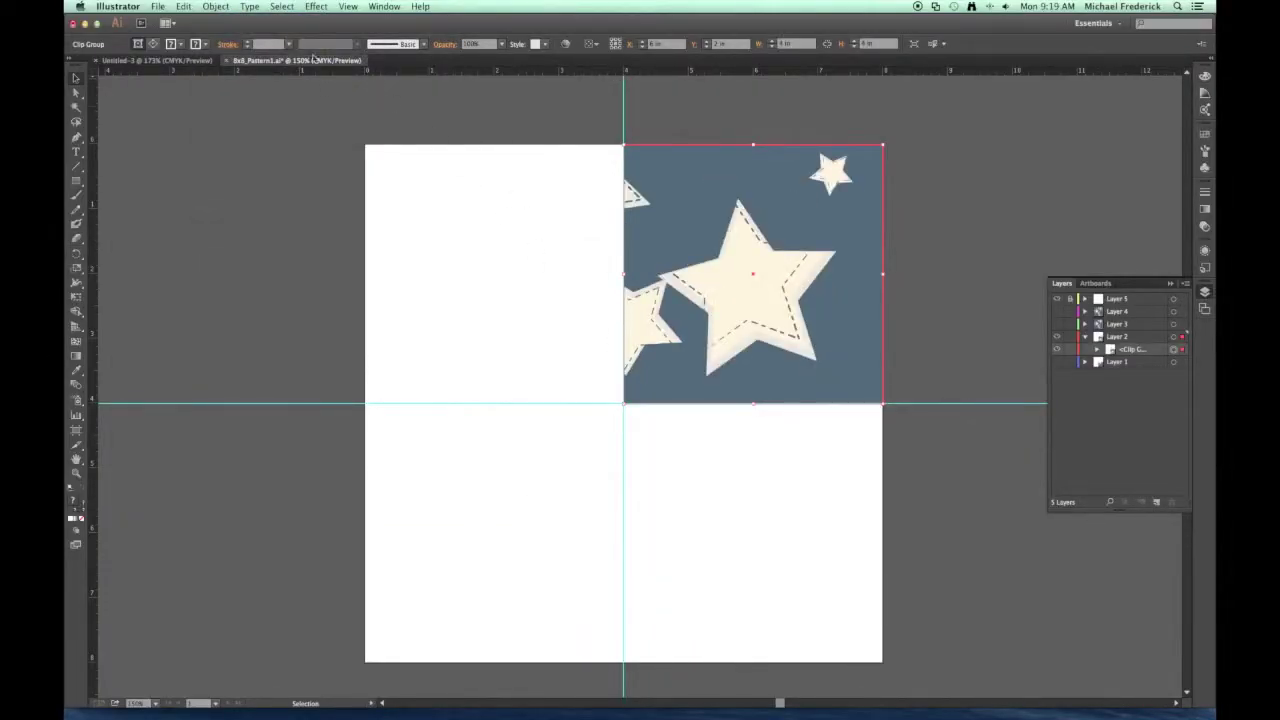
- Reflect the clipped upper-right quadrant on Layer 2 across the vertical axis
{"action": "left_click", "coordinate": [216, 6]}
{"action": "mouse_move", "coordinate": [250, 21]}
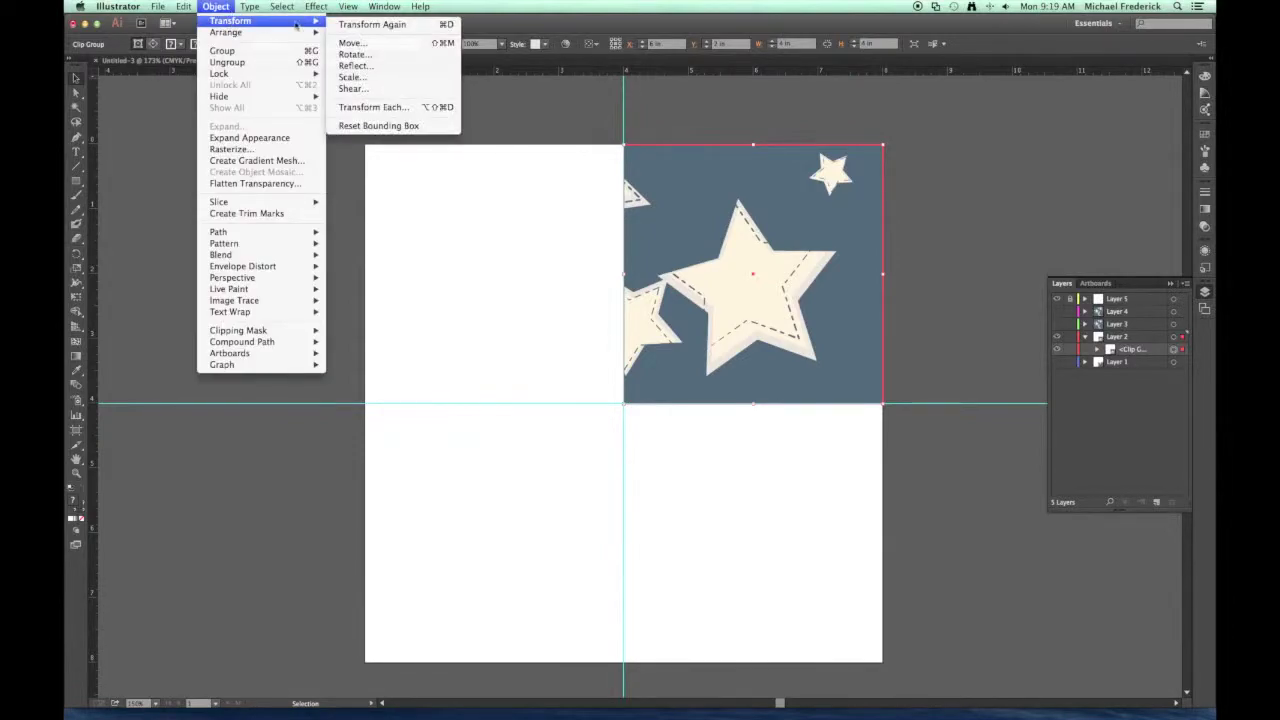
{"action": "left_click", "coordinate": [360, 65]}
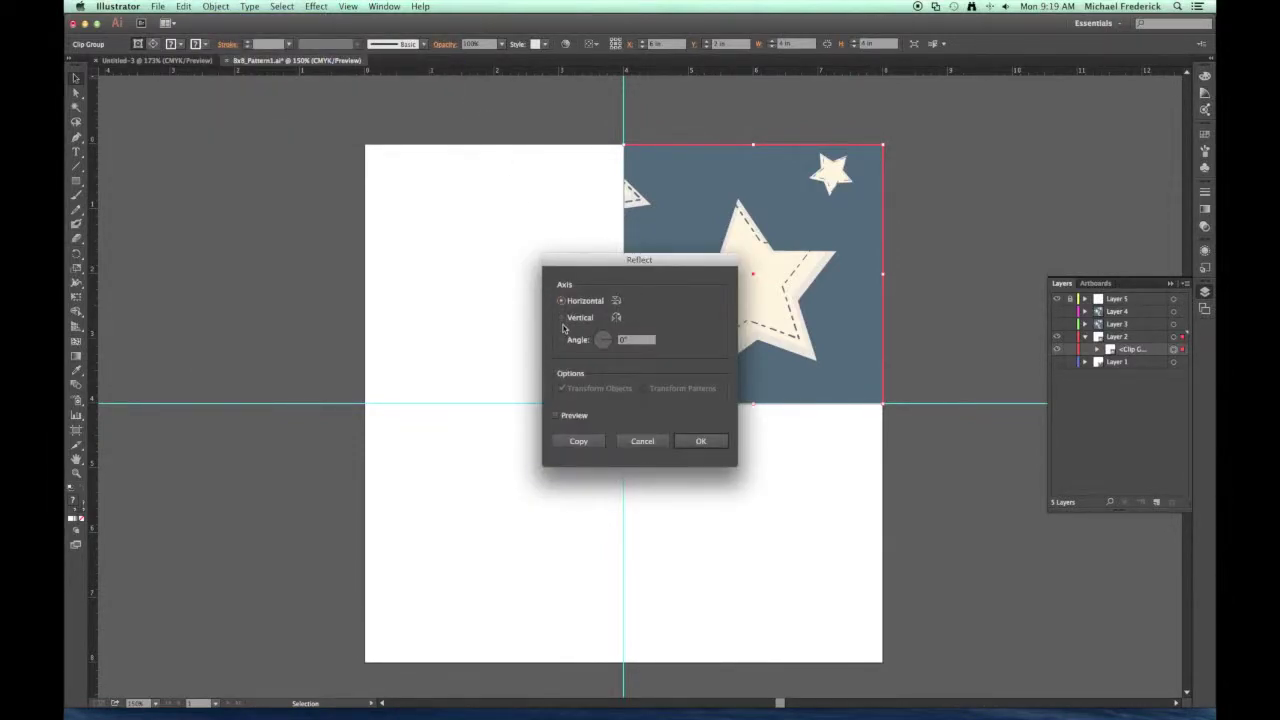
{"action": "left_click", "coordinate": [700, 441]}
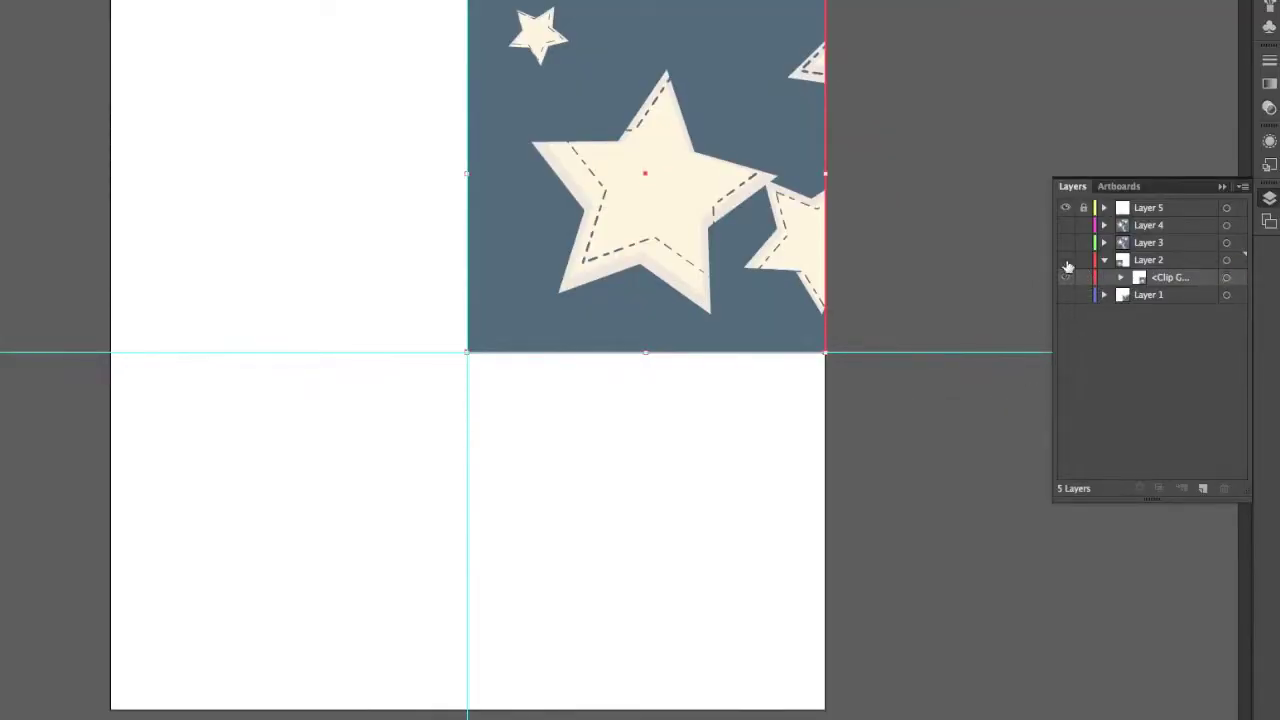
- Hide Layer 2, show Layer 3, and create a 4 x 4 in rectangle on it covering the artboard's lower-left quadrant
{"action": "left_click", "coordinate": [1057, 336]}
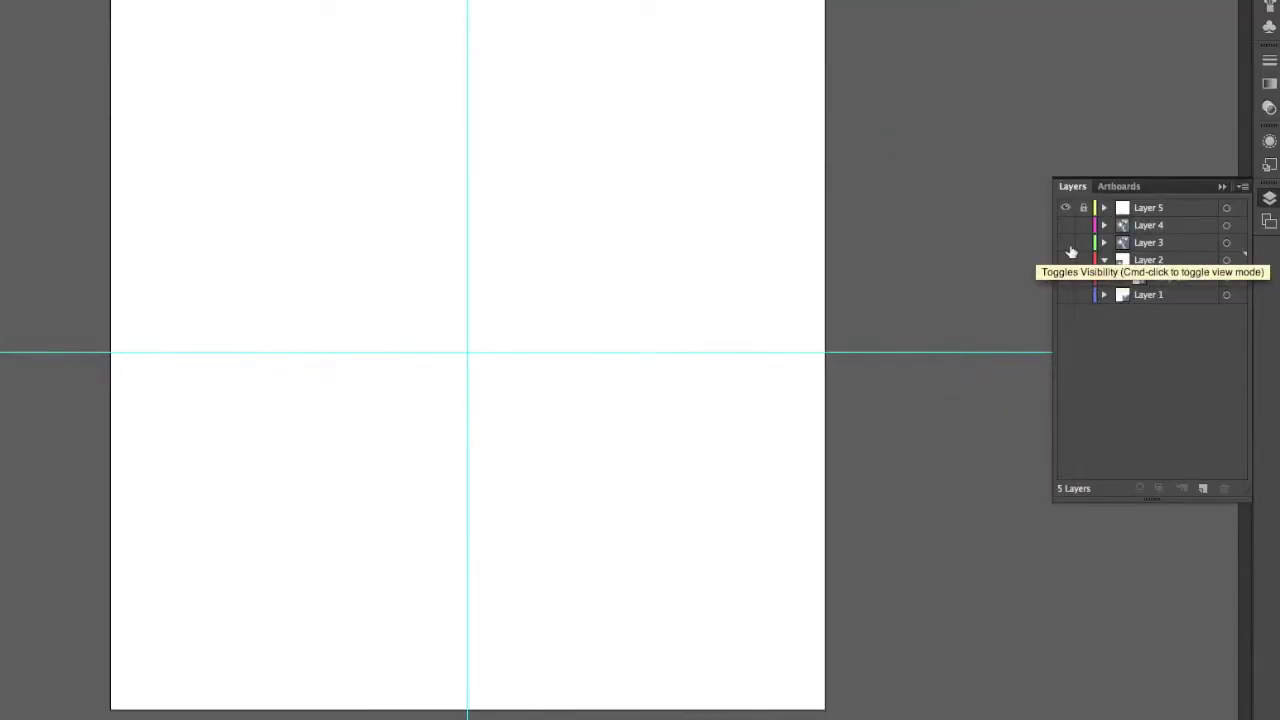
{"action": "left_click", "coordinate": [1065, 246]}
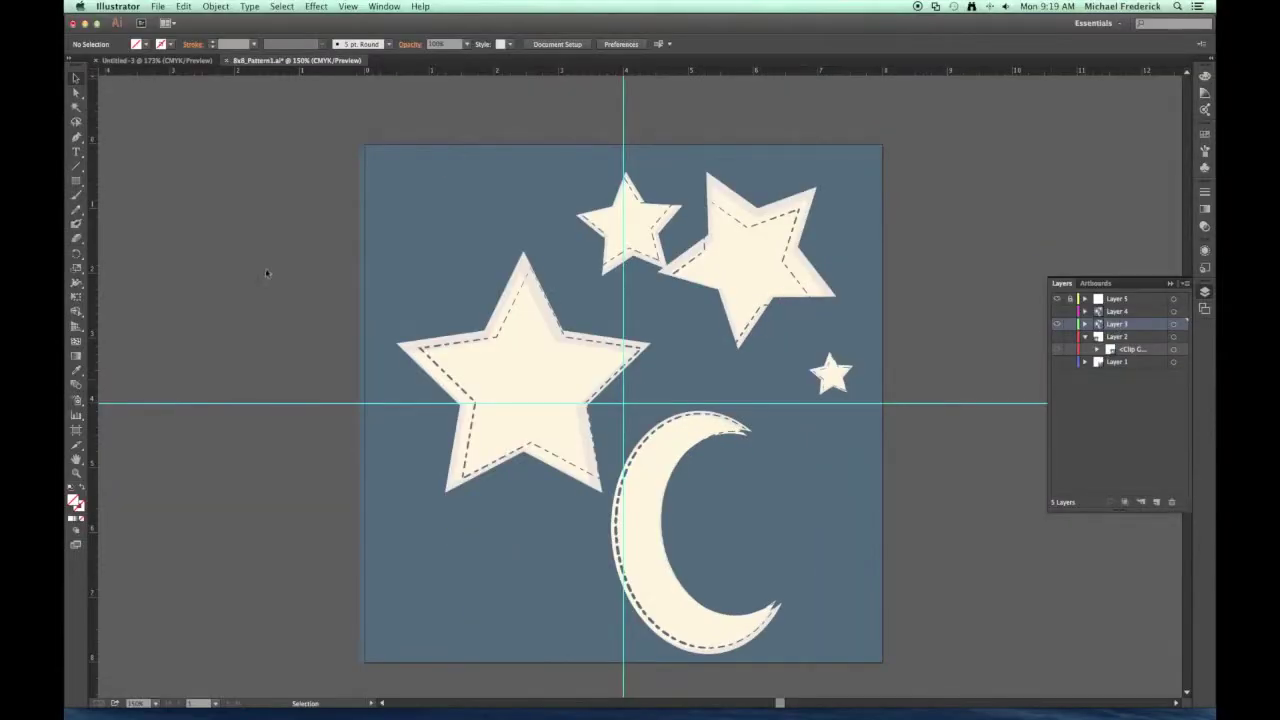
{"action": "left_click", "coordinate": [76, 181]}
{"action": "left_click", "coordinate": [365, 401]}
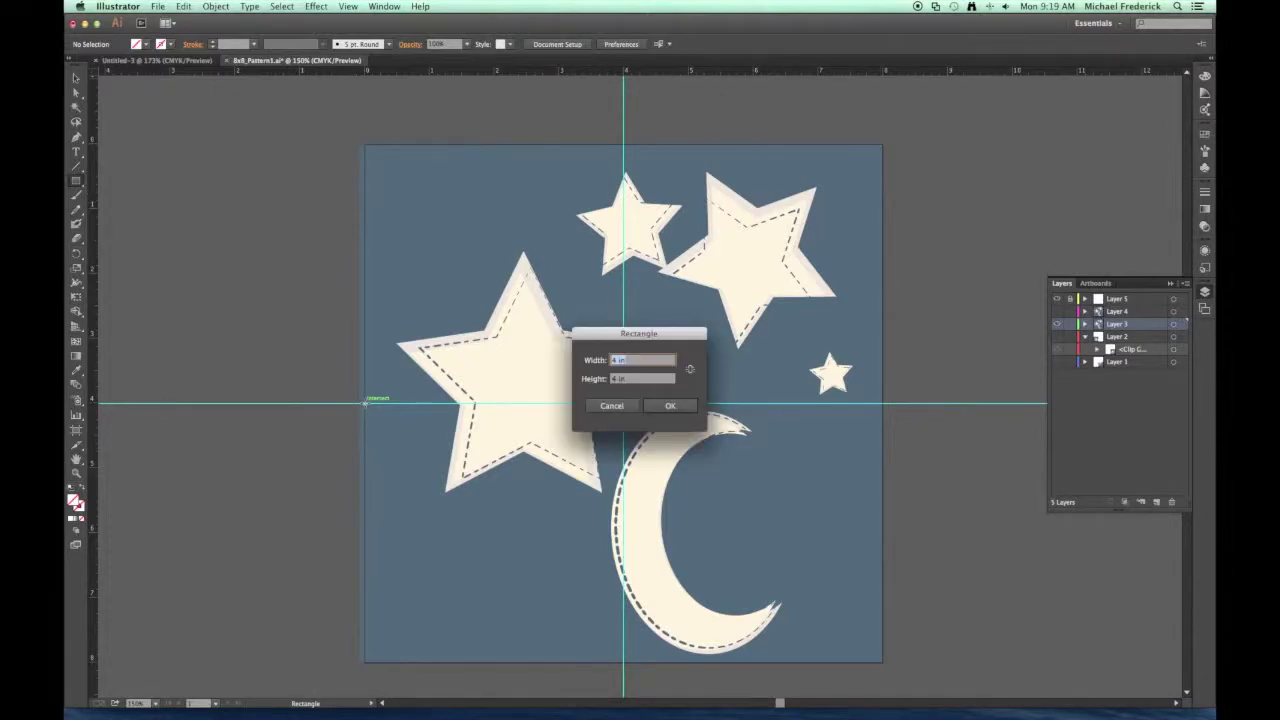
{"action": "key", "text": "Return"}
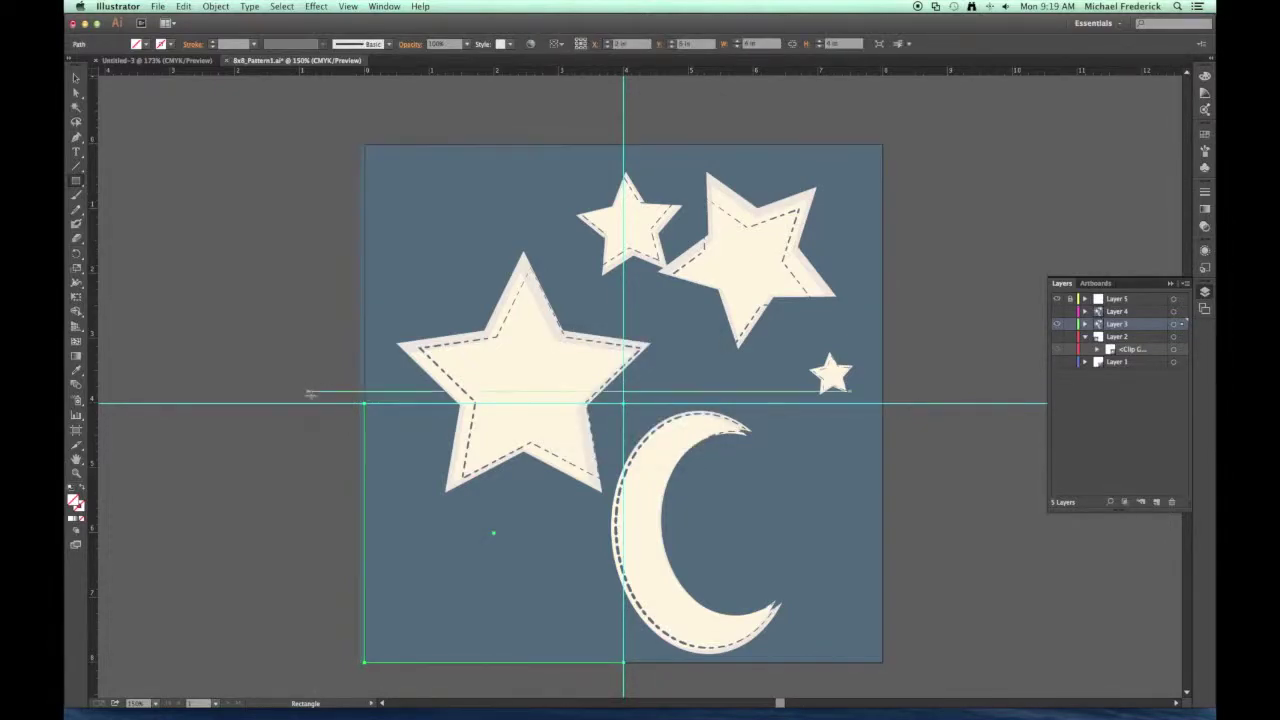
{"action": "left_click", "coordinate": [76, 78]}
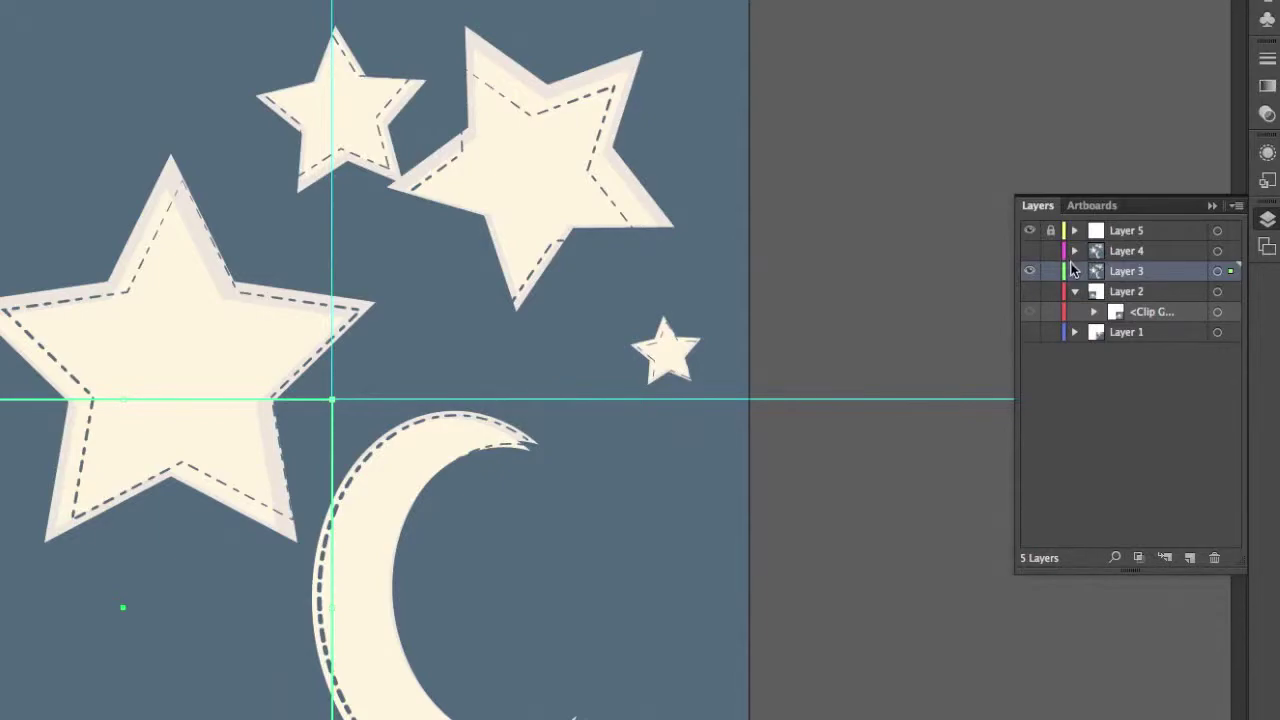
- Select the rectangle path together with the artwork group in Layer 3 and make a clipping mask from them
{"action": "left_click", "coordinate": [1075, 271]}
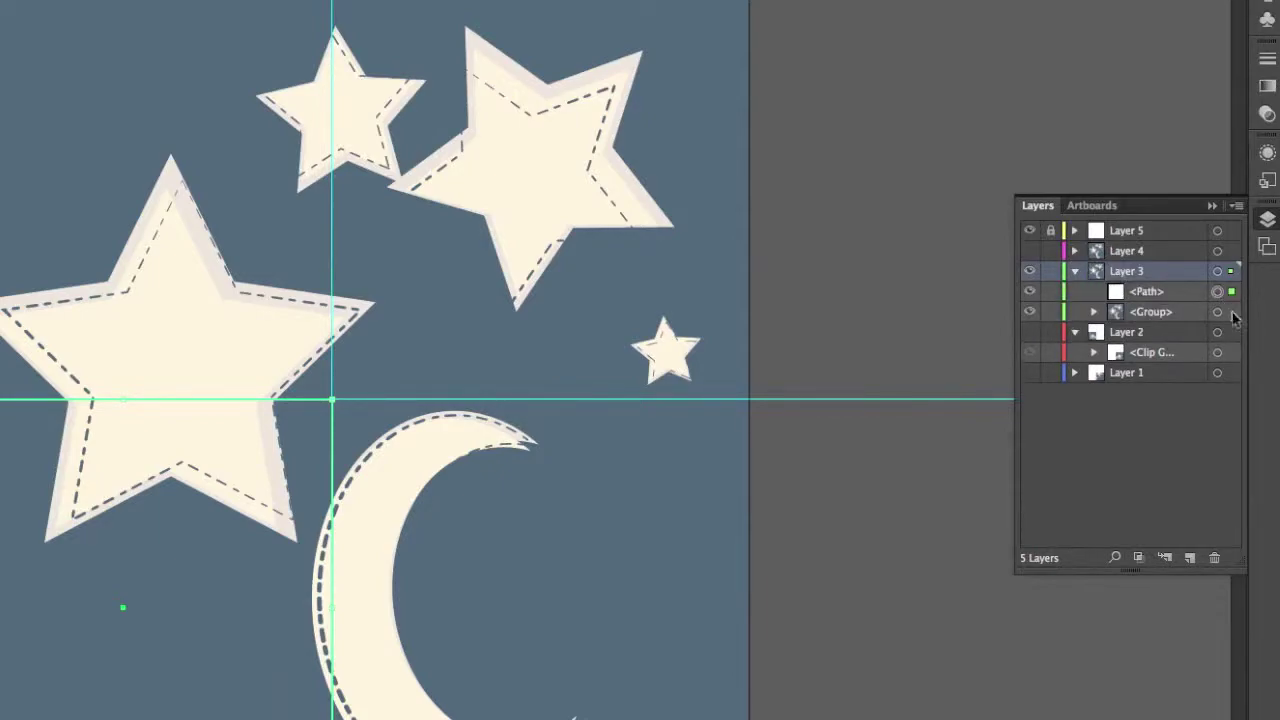
{"action": "left_click", "coordinate": [1231, 312], "text": "shift"}
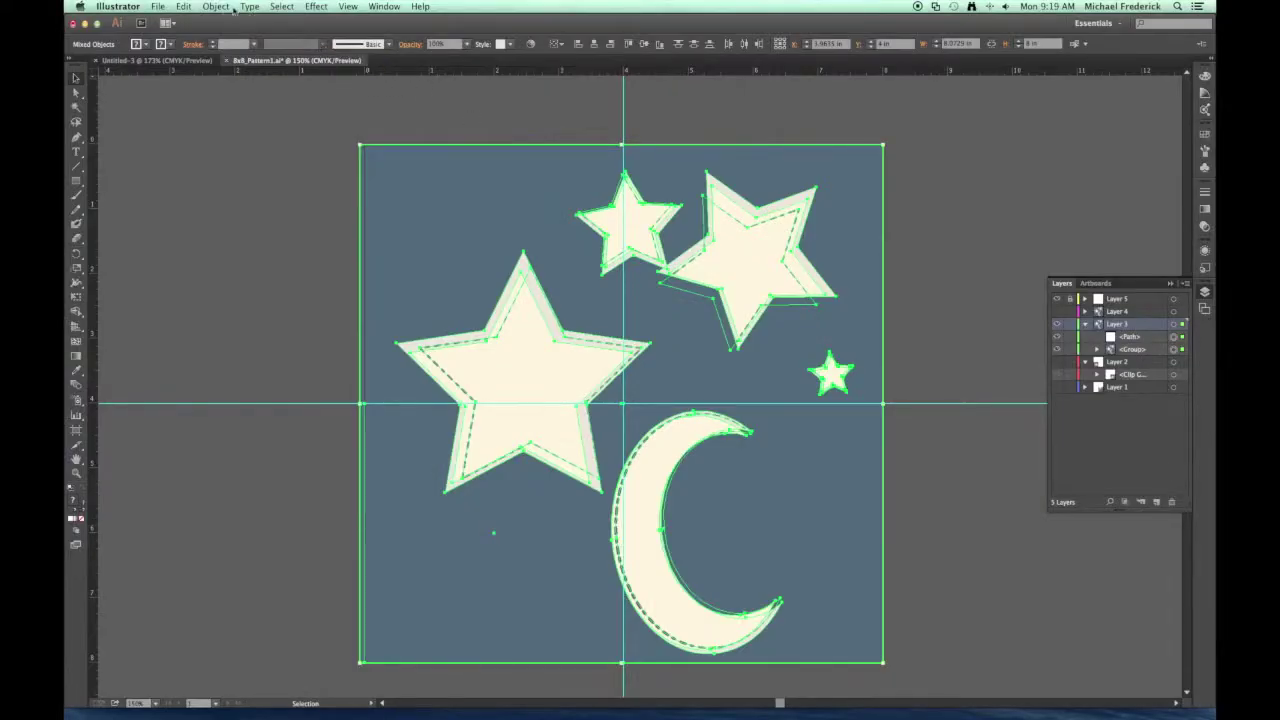
{"action": "left_click", "coordinate": [215, 7]}
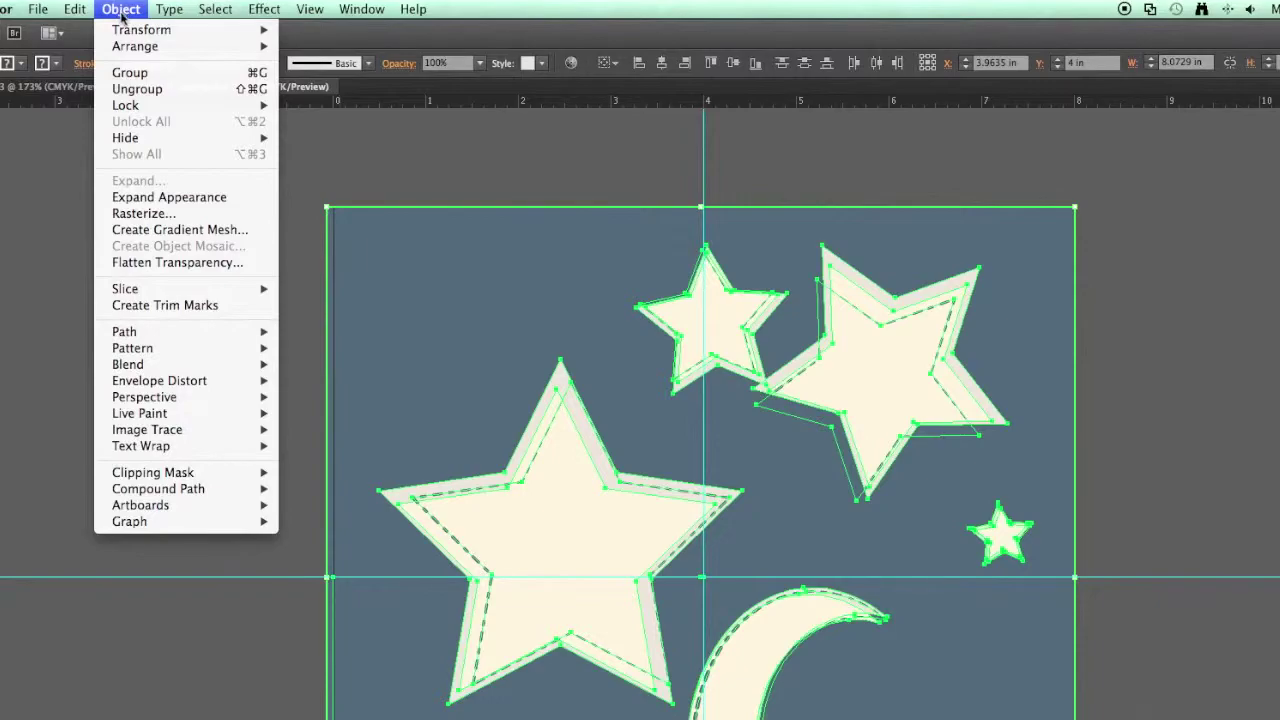
{"action": "mouse_move", "coordinate": [230, 476]}
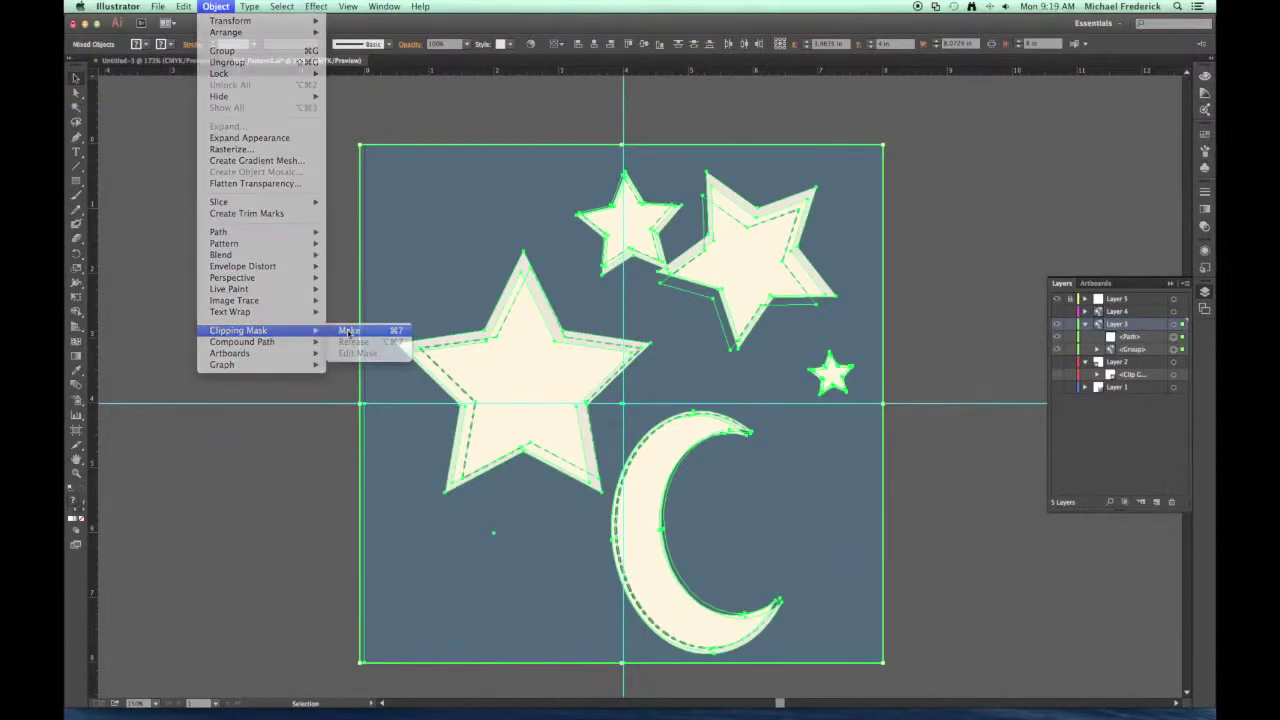
{"action": "left_click", "coordinate": [310, 475]}
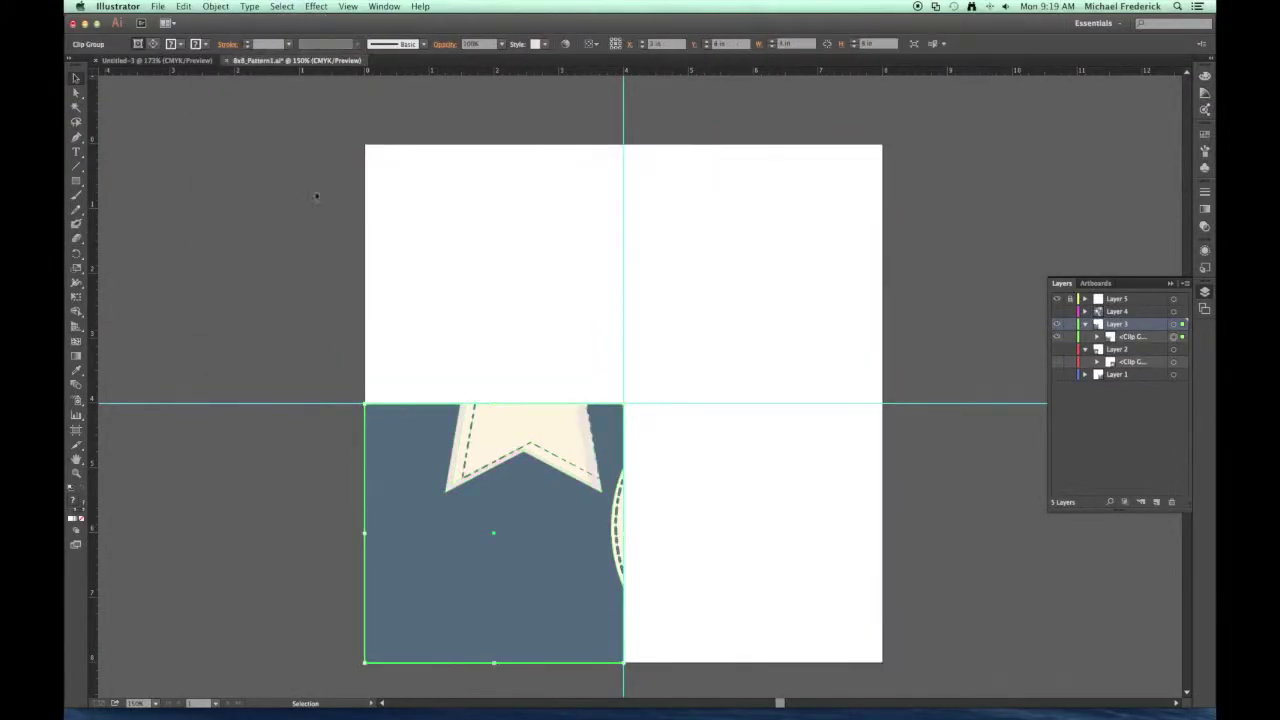
- Reflect the clipped lower-left quadrant on Layer 3 across the vertical axis
{"action": "left_click", "coordinate": [215, 7]}
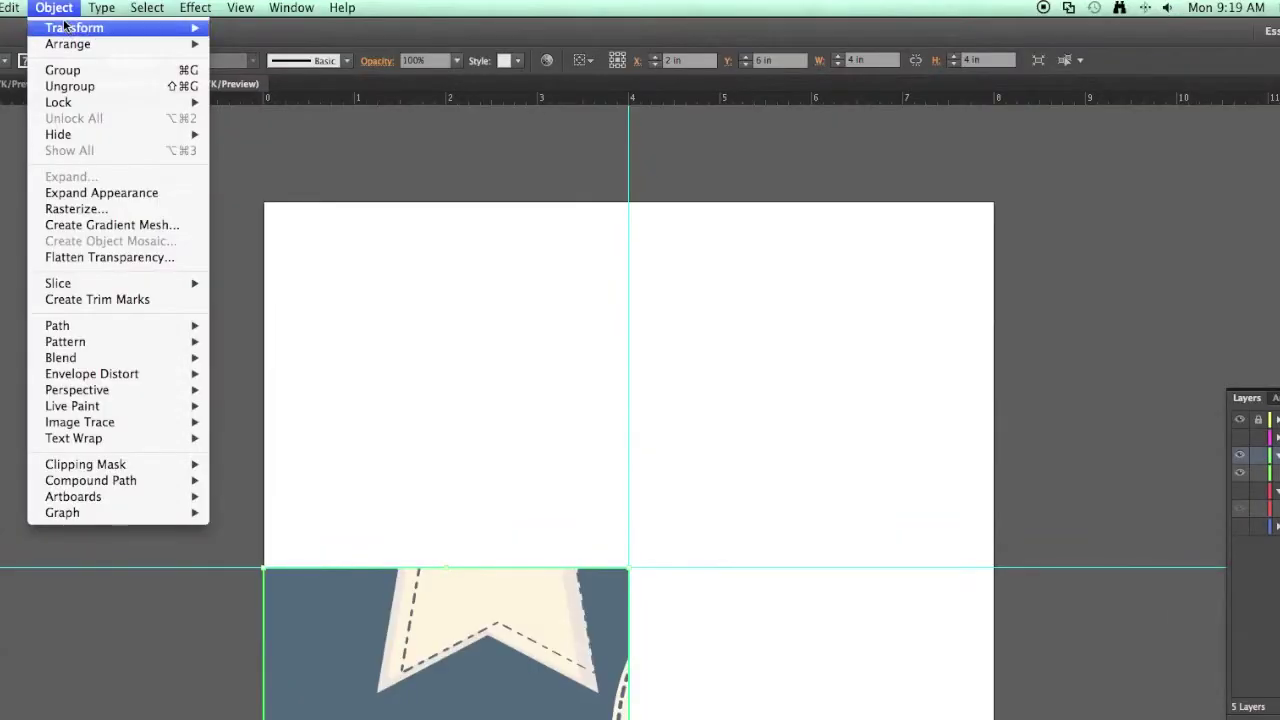
{"action": "mouse_move", "coordinate": [225, 20]}
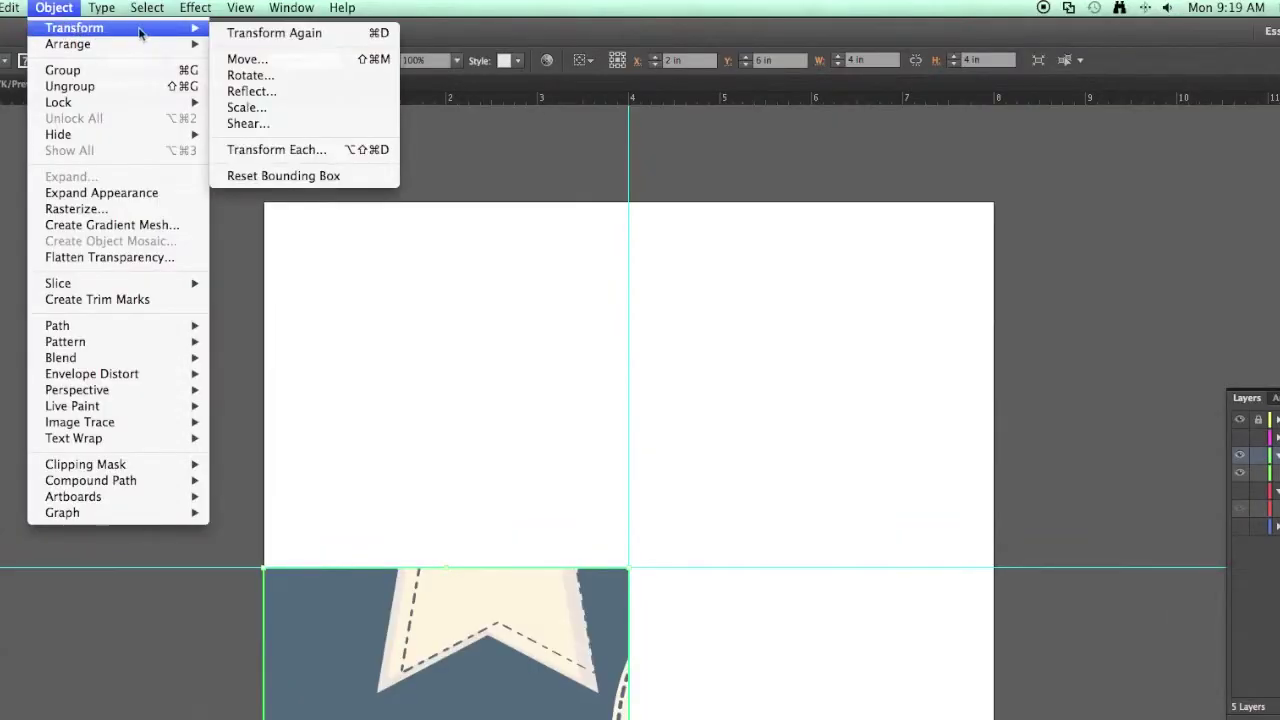
{"action": "left_click", "coordinate": [303, 93]}
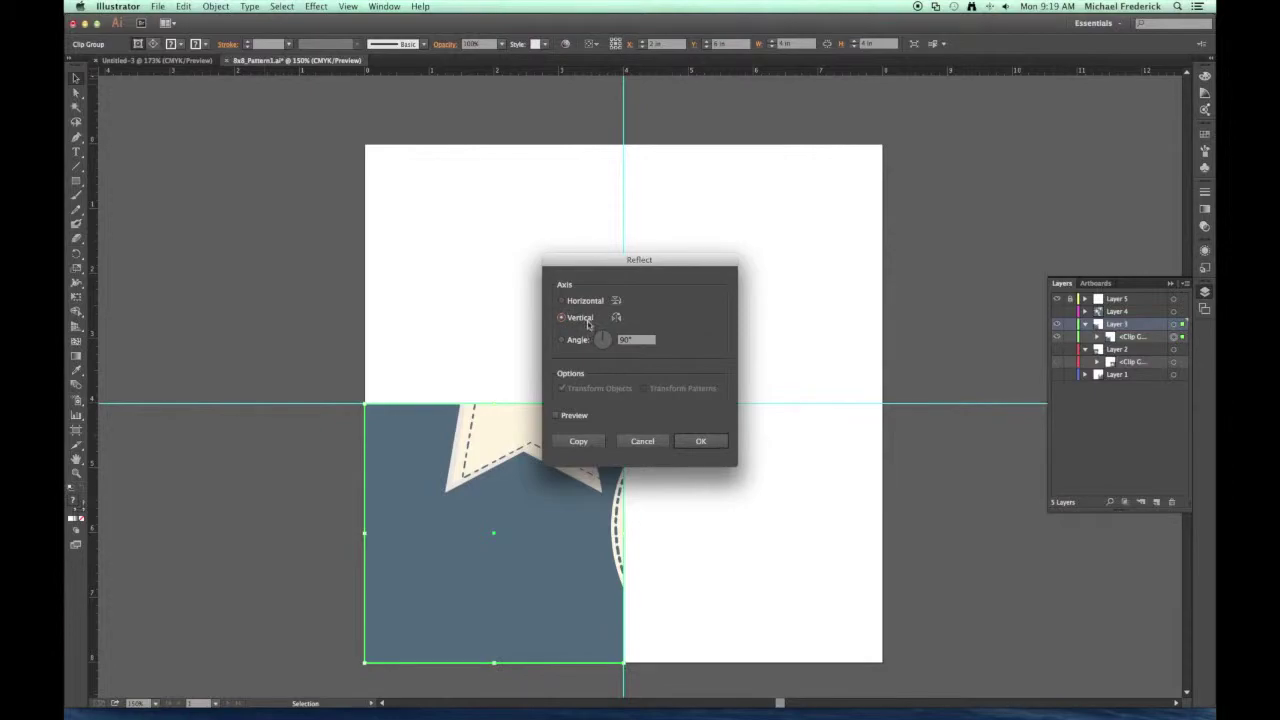
{"action": "left_click", "coordinate": [700, 441]}
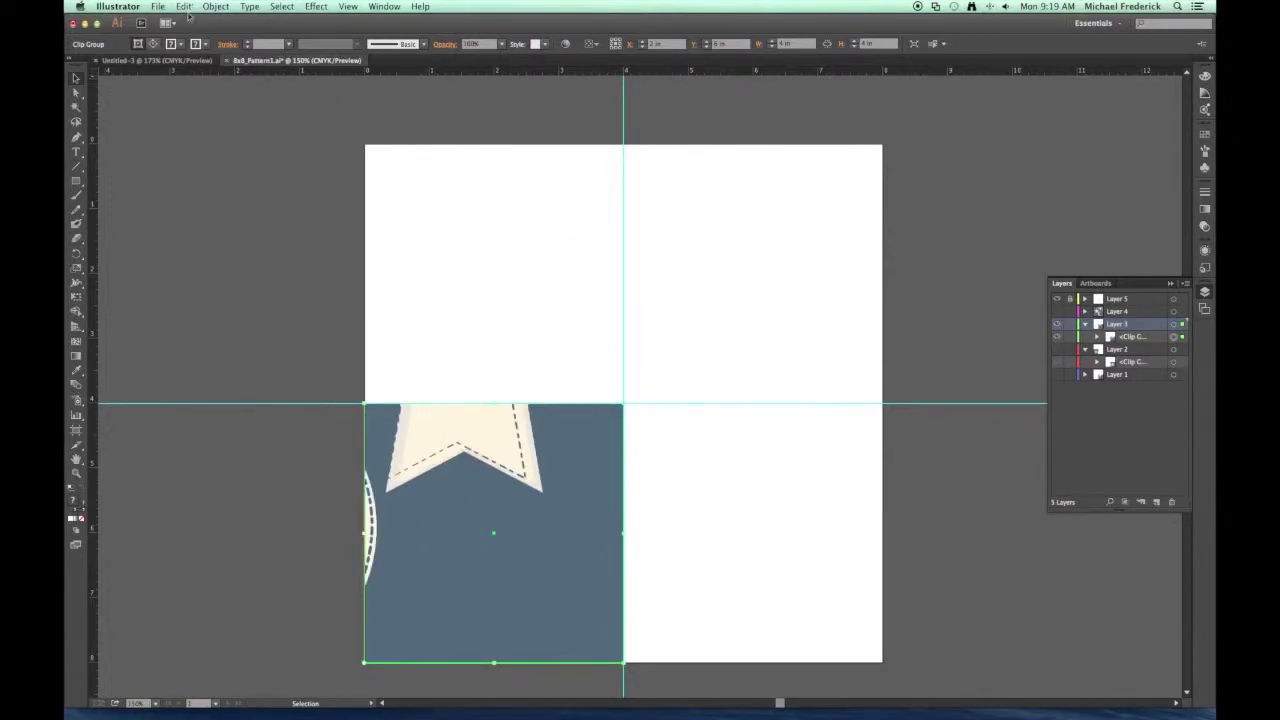
- Reflect the clipped lower-left quadrant on Layer 3 across the horizontal axis
{"action": "left_click", "coordinate": [215, 6]}
{"action": "mouse_move", "coordinate": [222, 22]}
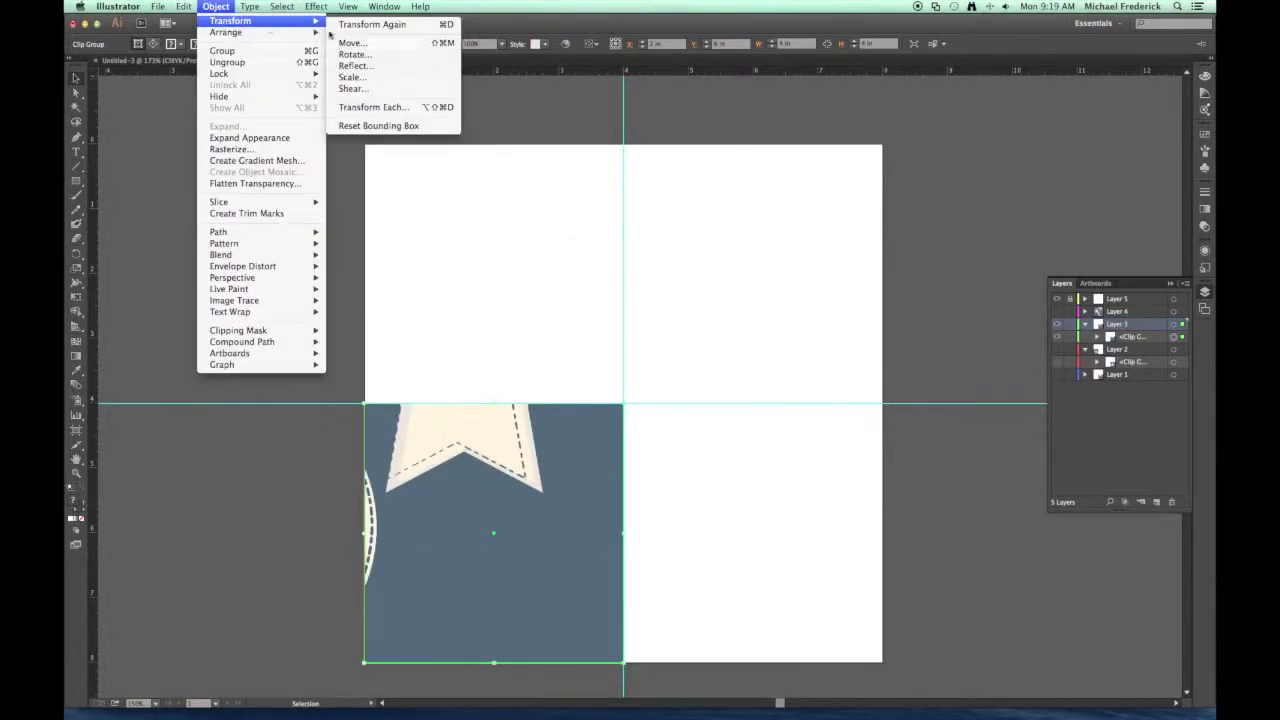
{"action": "left_click", "coordinate": [387, 67]}
{"action": "left_click", "coordinate": [562, 301]}
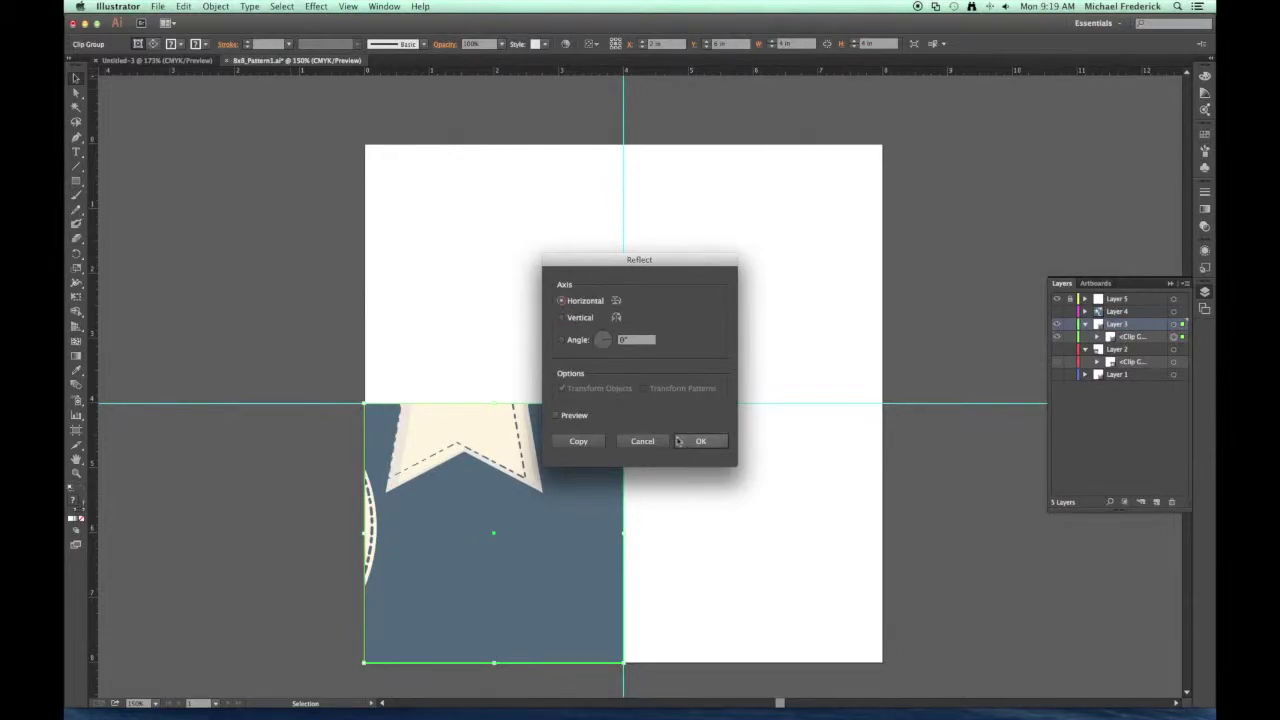
{"action": "left_click", "coordinate": [700, 441]}
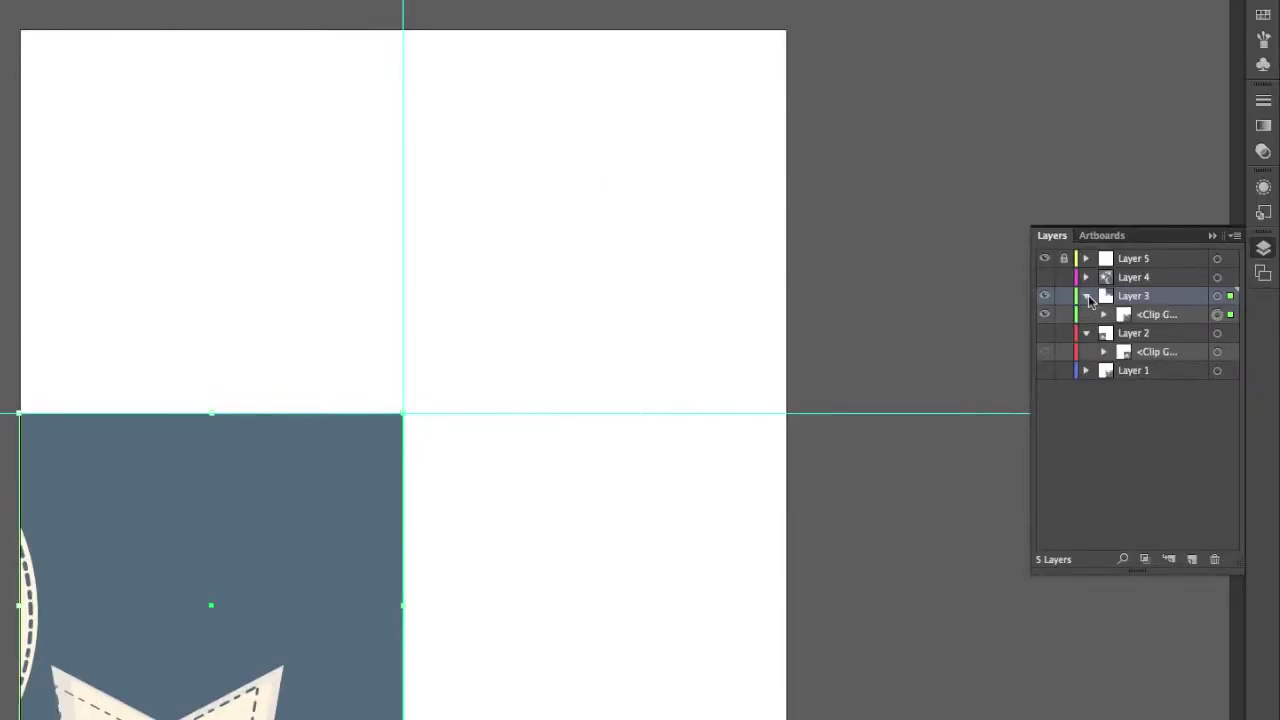
- Collapse and hide Layer 3, then expand Layer 4, make it the active layer and show it
{"action": "left_click", "coordinate": [1085, 324]}
{"action": "left_click", "coordinate": [1084, 311]}
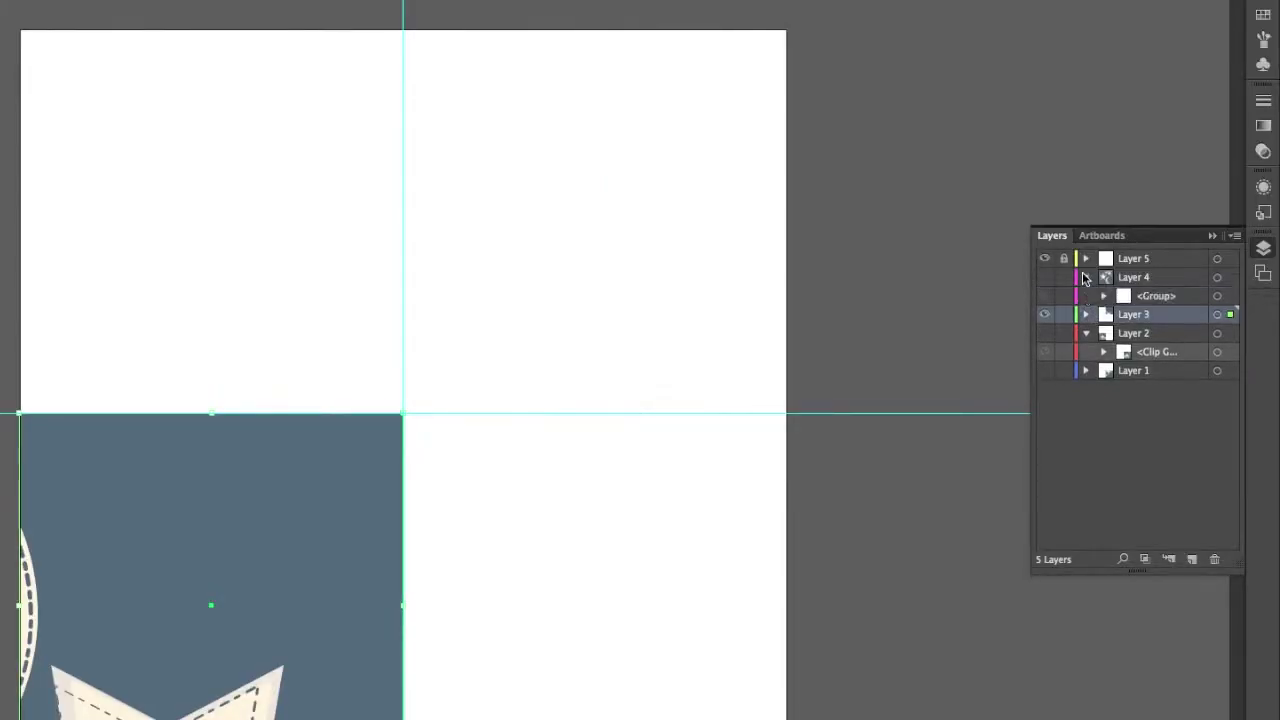
{"action": "left_click", "coordinate": [1044, 314]}
{"action": "left_click", "coordinate": [1092, 280]}
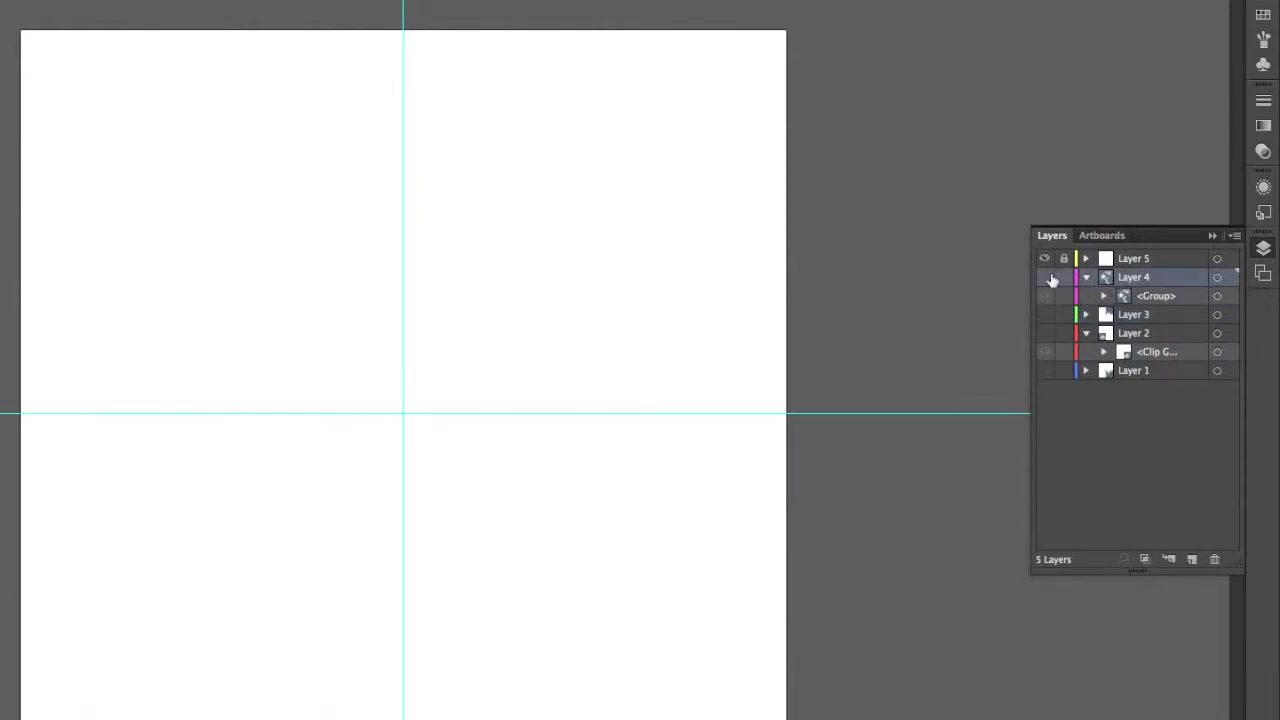
{"action": "left_click", "coordinate": [1046, 277]}
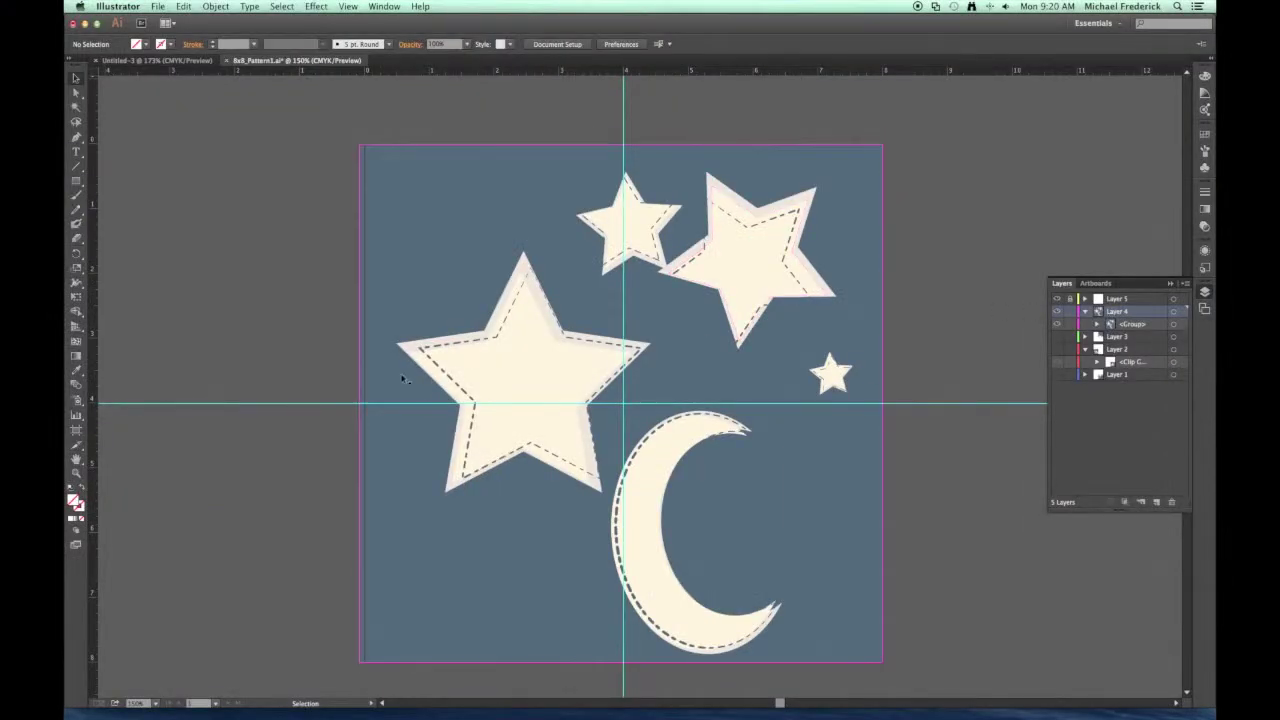
- Create a 4 x 4 in rectangle on Layer 4 from the guide intersection and nudge it right to fit the artboard's lower-right quadrant
{"action": "left_click", "coordinate": [76, 181]}
{"action": "left_click", "coordinate": [624, 402]}
{"action": "key", "text": "Return"}
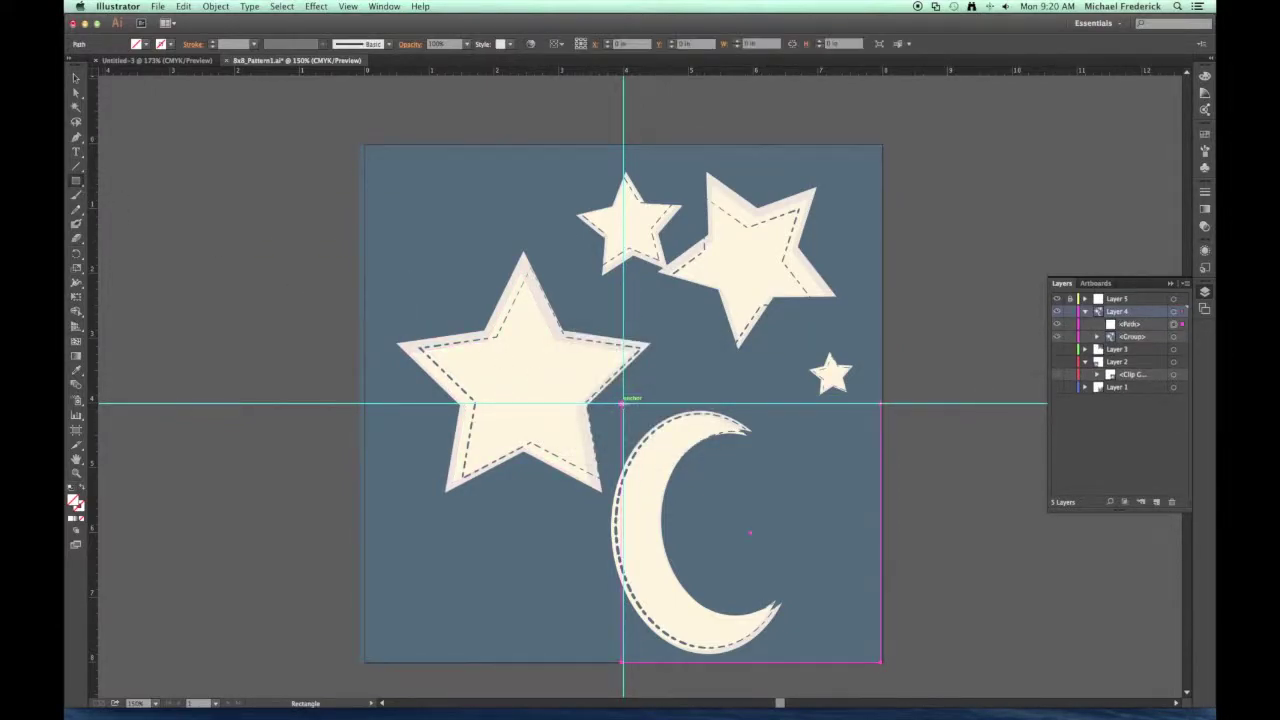
{"action": "left_click", "coordinate": [75, 77]}
{"action": "key", "text": "Right"}
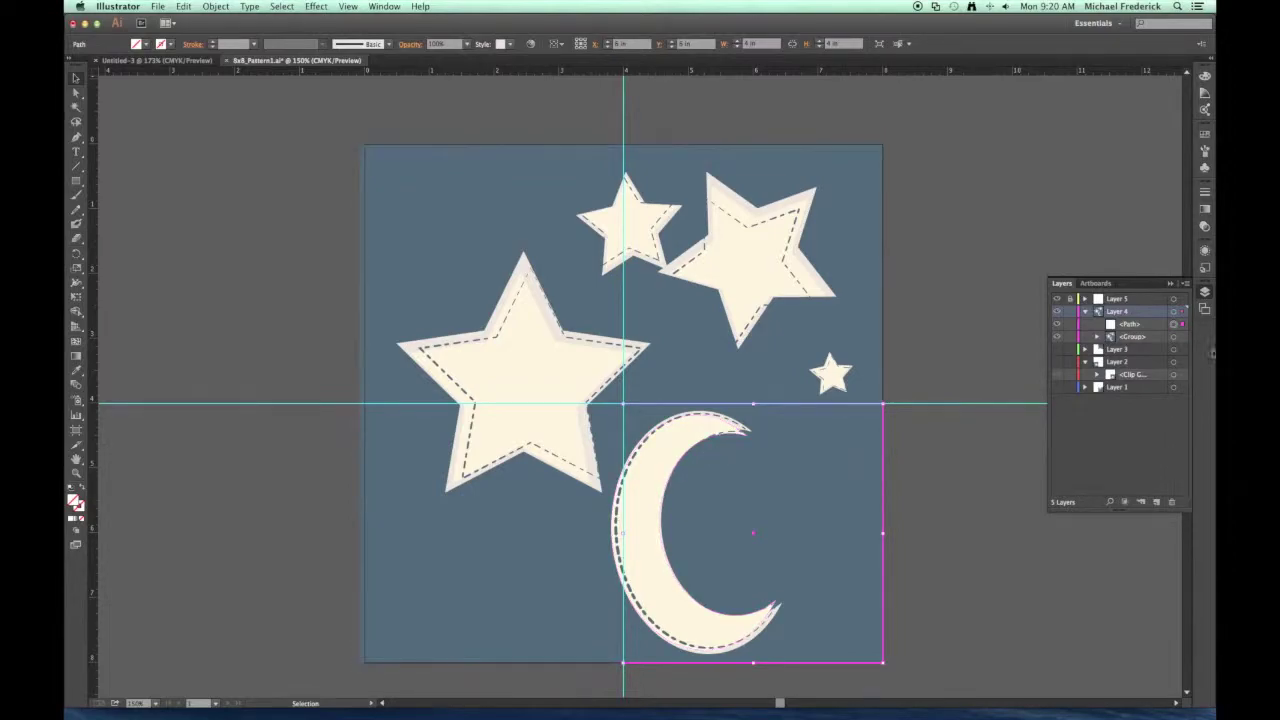
- Add the artwork group in Layer 4 to the selected rectangle path and make a clipping mask from them
{"action": "left_click", "coordinate": [1178, 337], "text": "shift"}
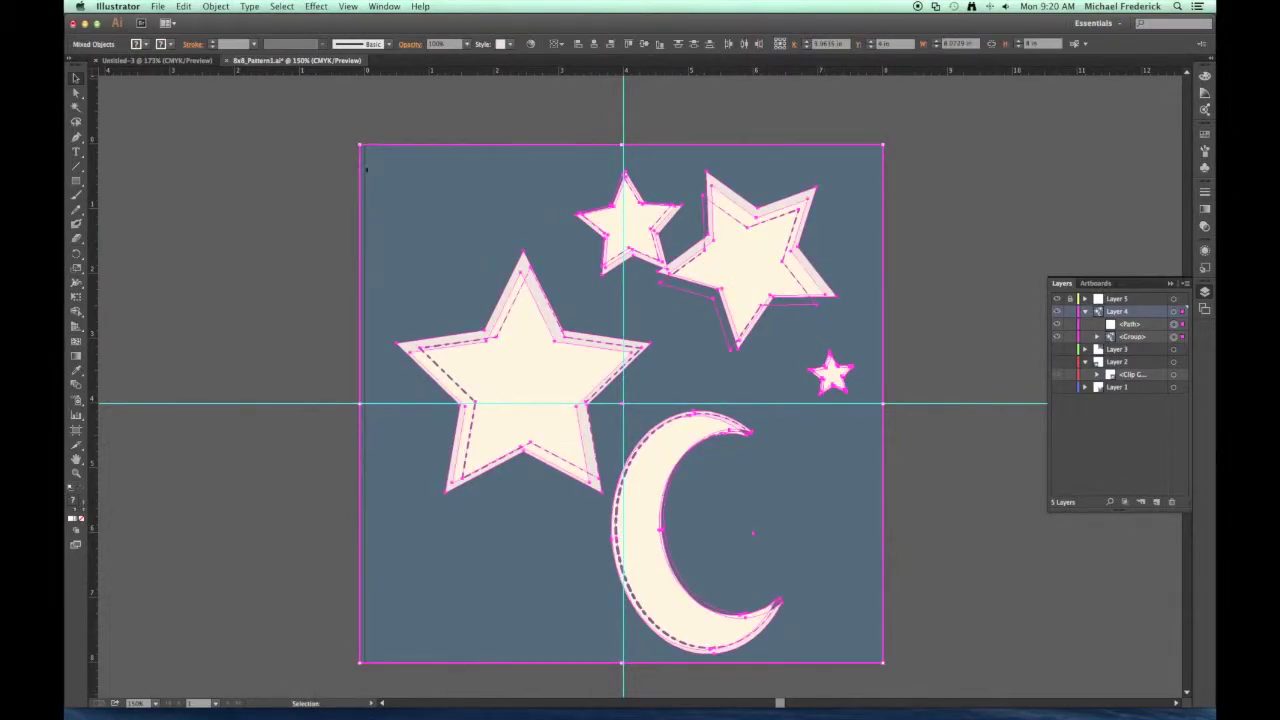
{"action": "left_click", "coordinate": [216, 6]}
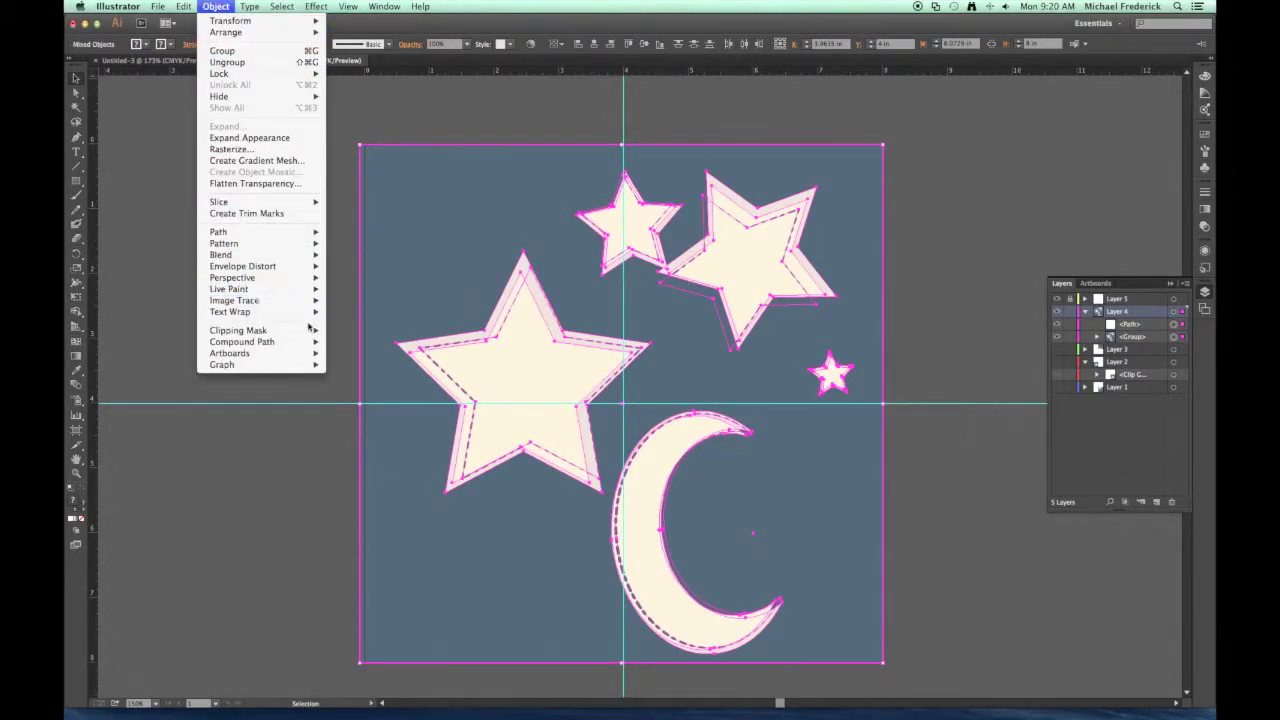
{"action": "left_click", "coordinate": [346, 331]}
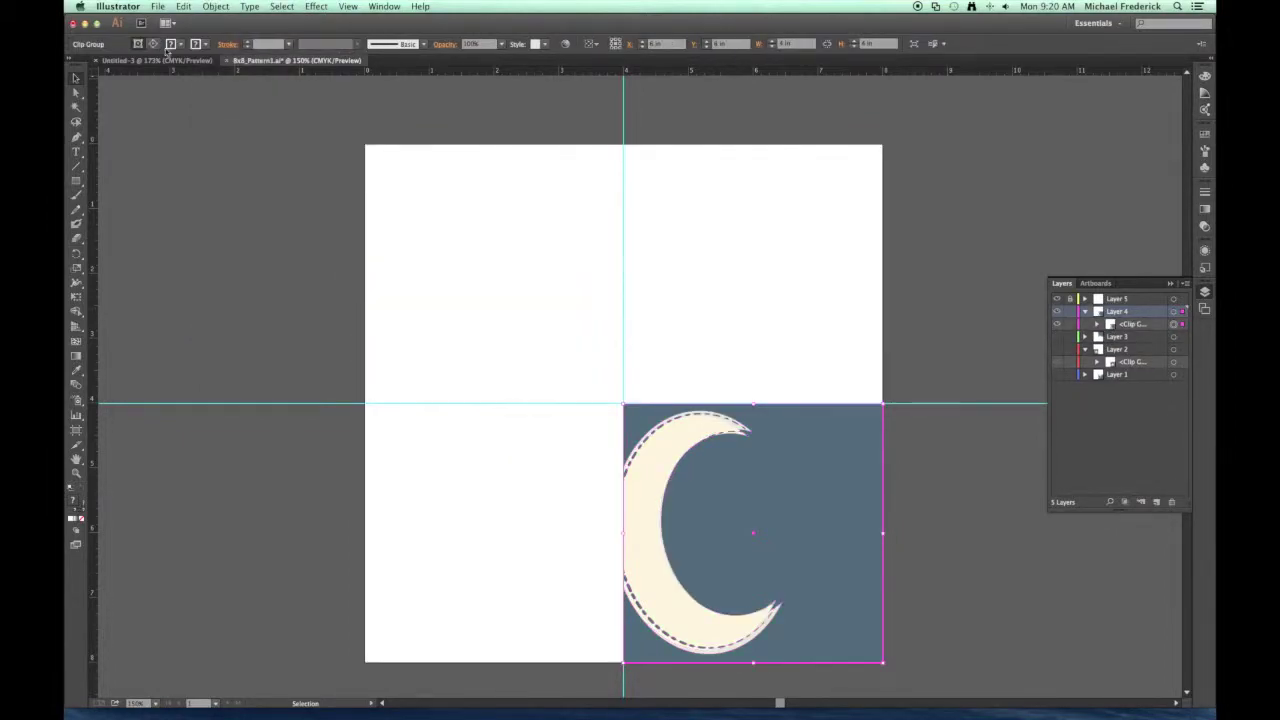
- Reflect the clipped moon quadrant on Layer 4 across the horizontal axis
{"action": "left_click", "coordinate": [213, 7]}
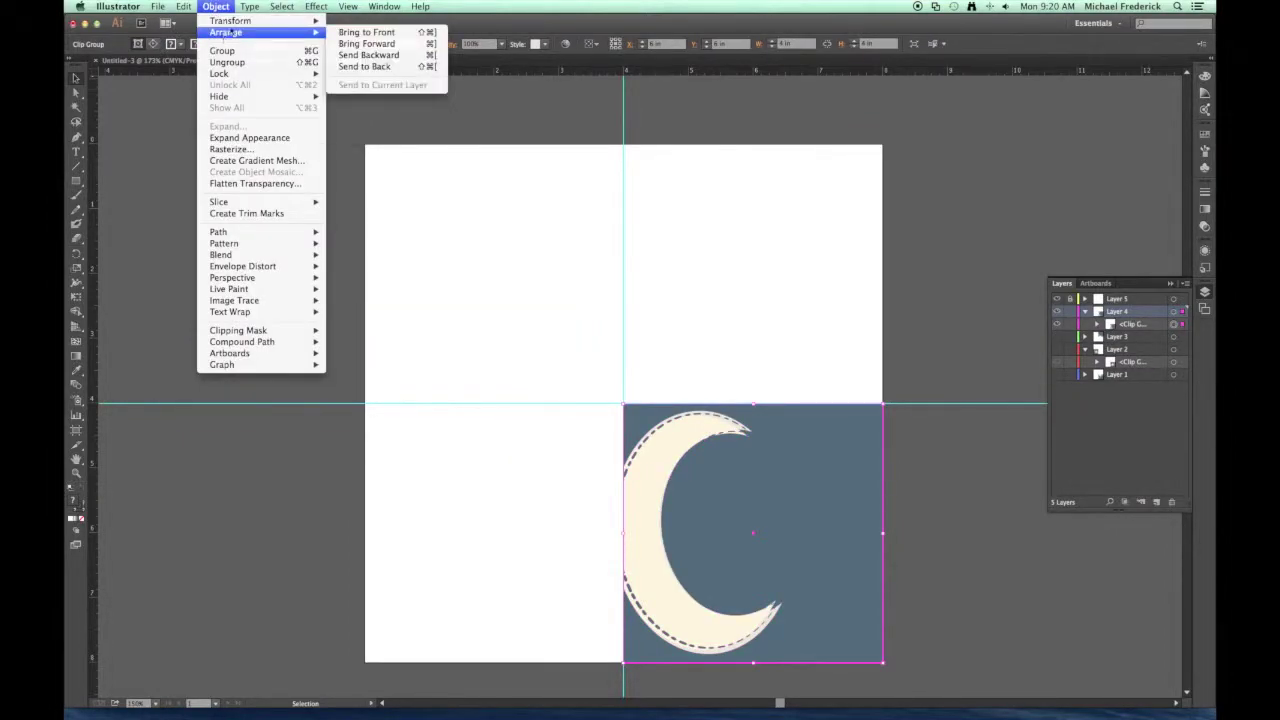
{"action": "mouse_move", "coordinate": [267, 23]}
{"action": "left_click", "coordinate": [350, 65]}
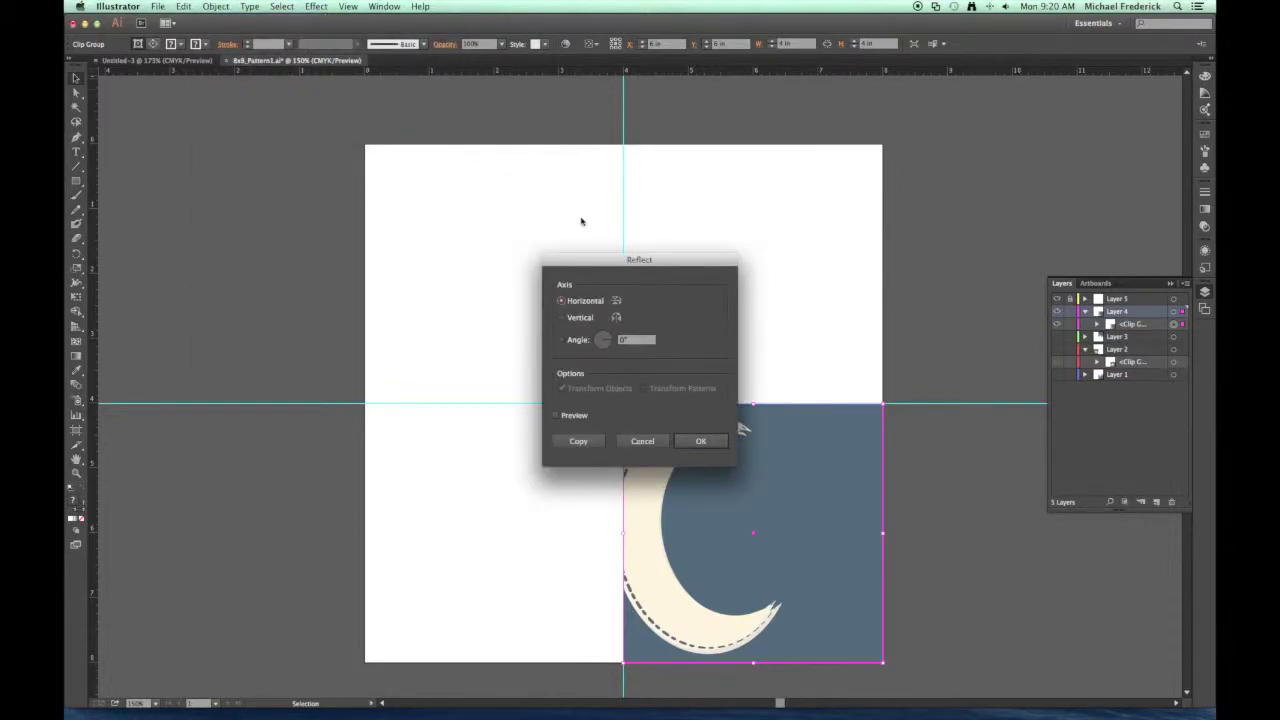
{"action": "left_click", "coordinate": [698, 441]}
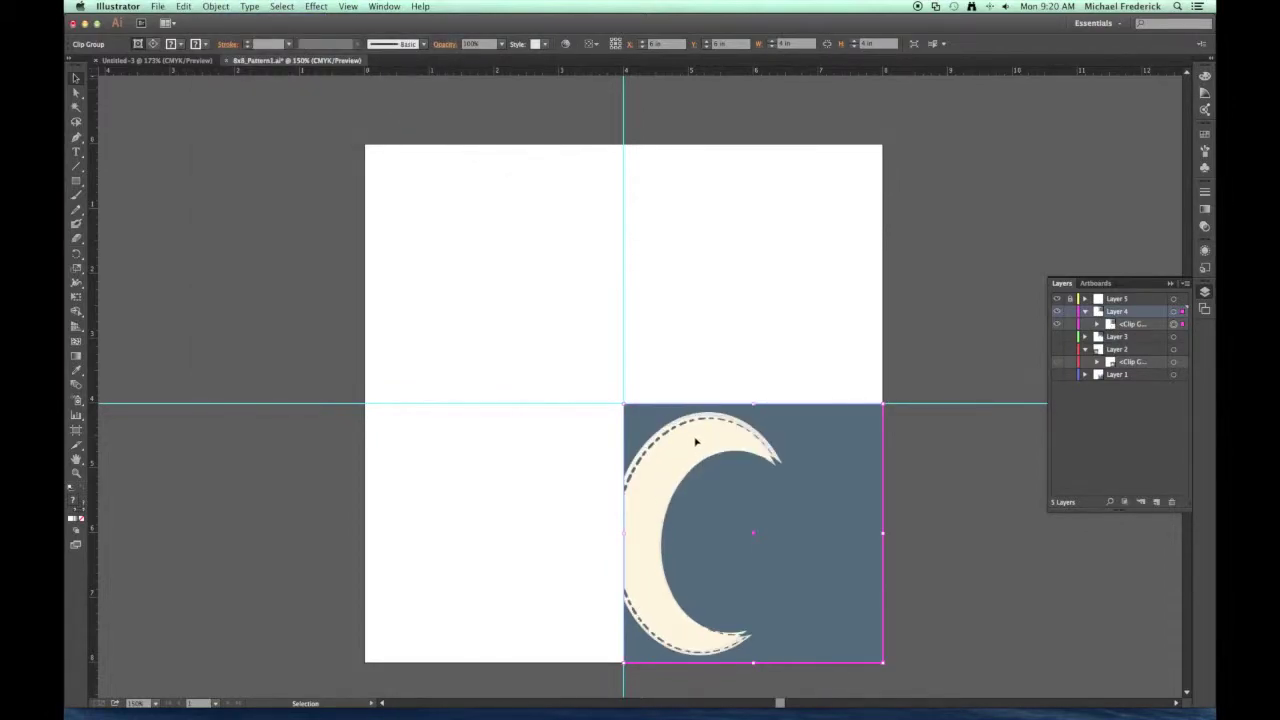
- Reflect the clipped moon quadrant on Layer 4 across the vertical axis
{"action": "left_click", "coordinate": [216, 7]}
{"action": "mouse_move", "coordinate": [267, 23]}
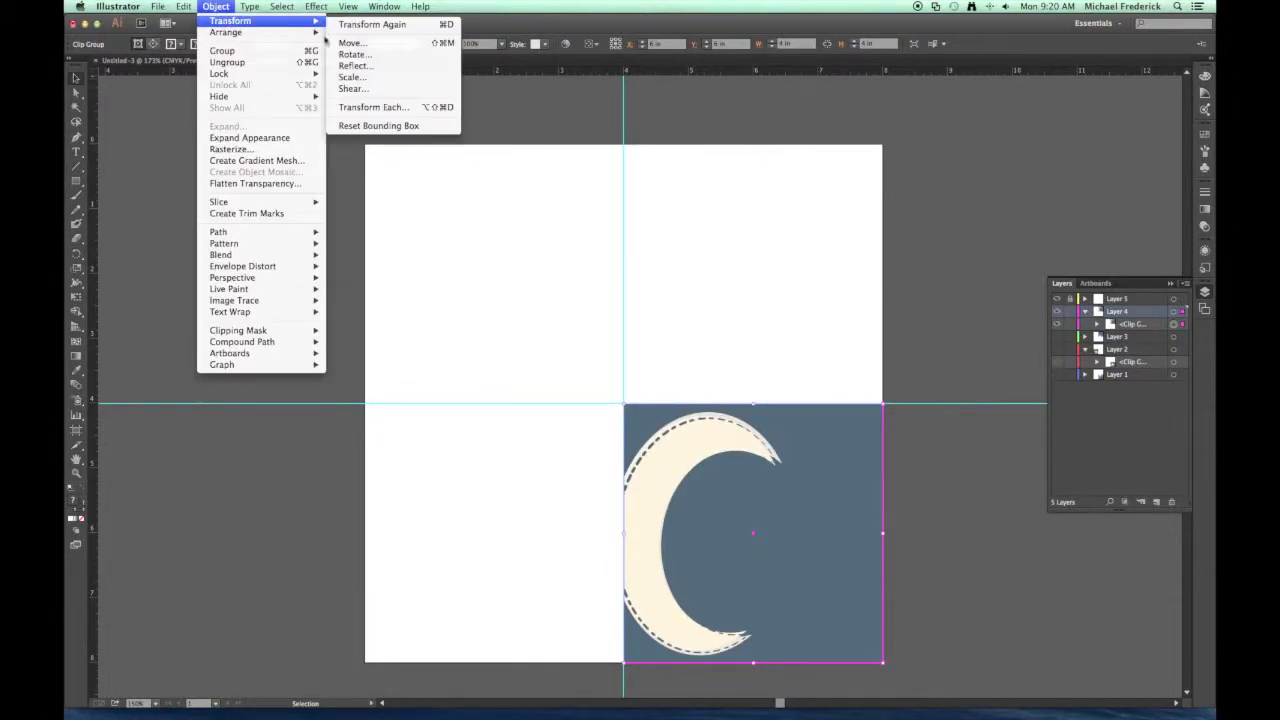
{"action": "left_click", "coordinate": [350, 65]}
{"action": "left_click", "coordinate": [562, 317]}
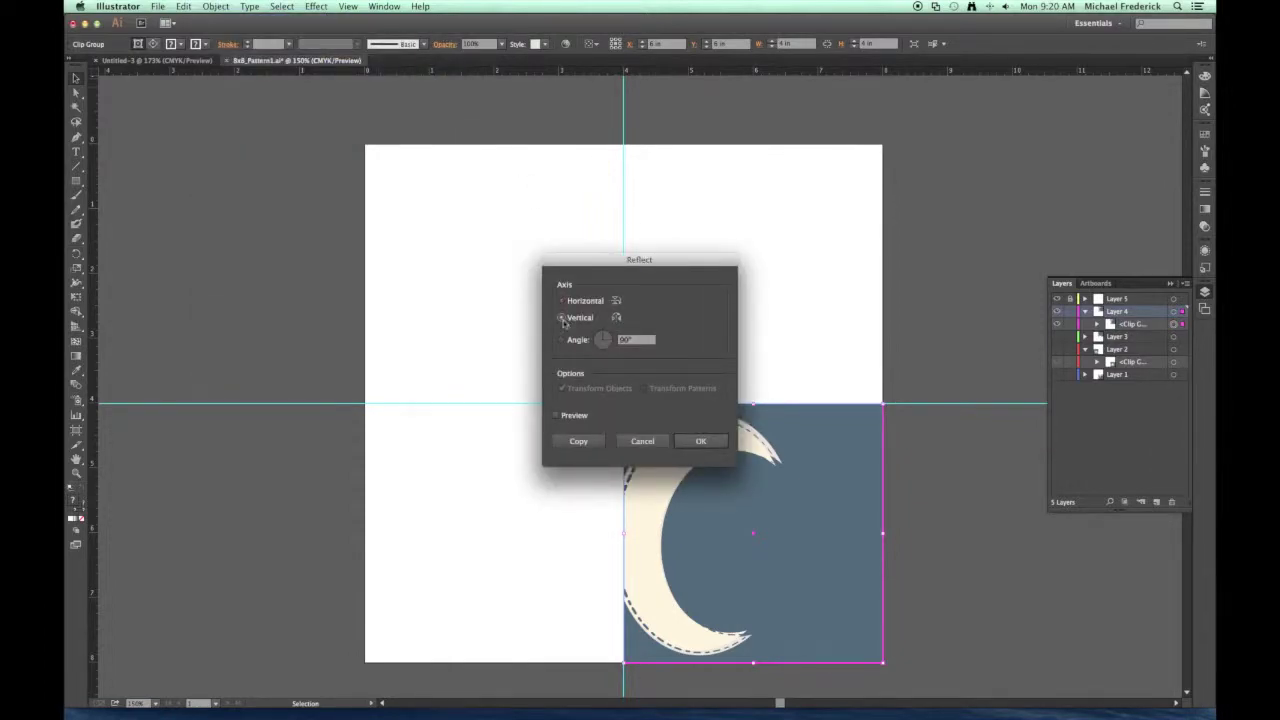
{"action": "left_click", "coordinate": [712, 443]}
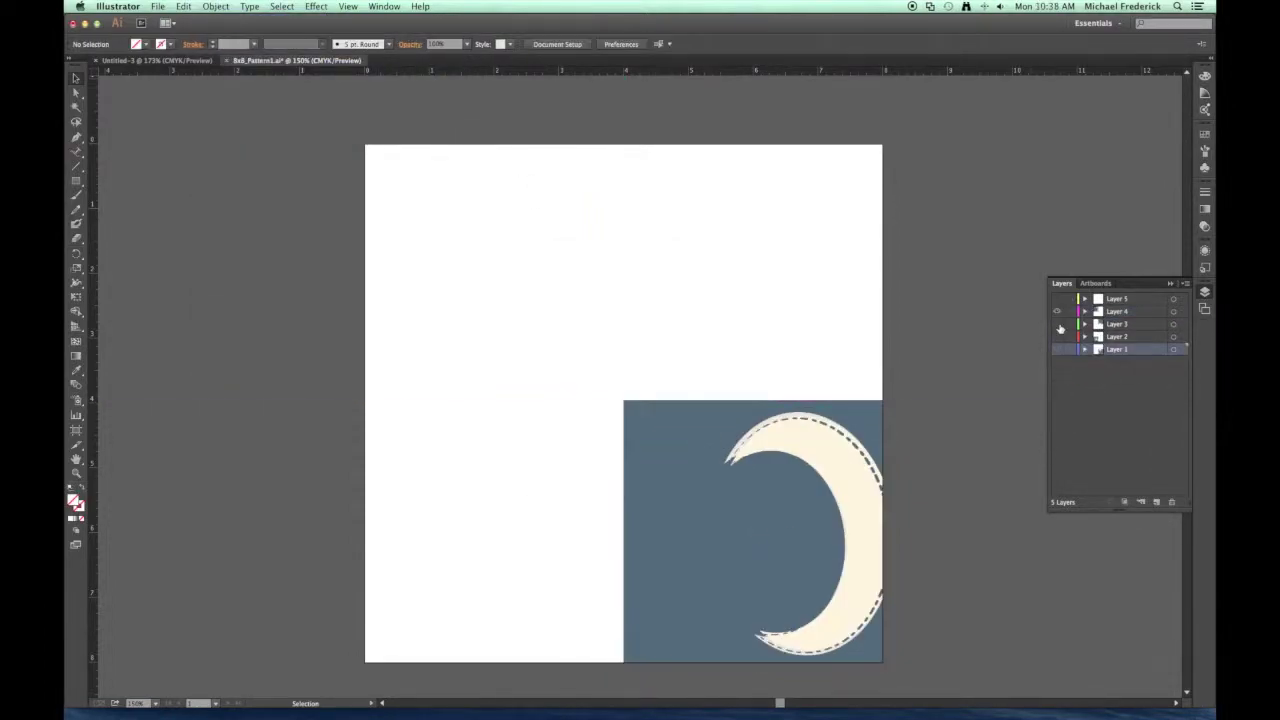
- Turn on the visibility of Layers 3, 2 and 1 so all four quadrants display together
{"action": "left_click", "coordinate": [1058, 337]}
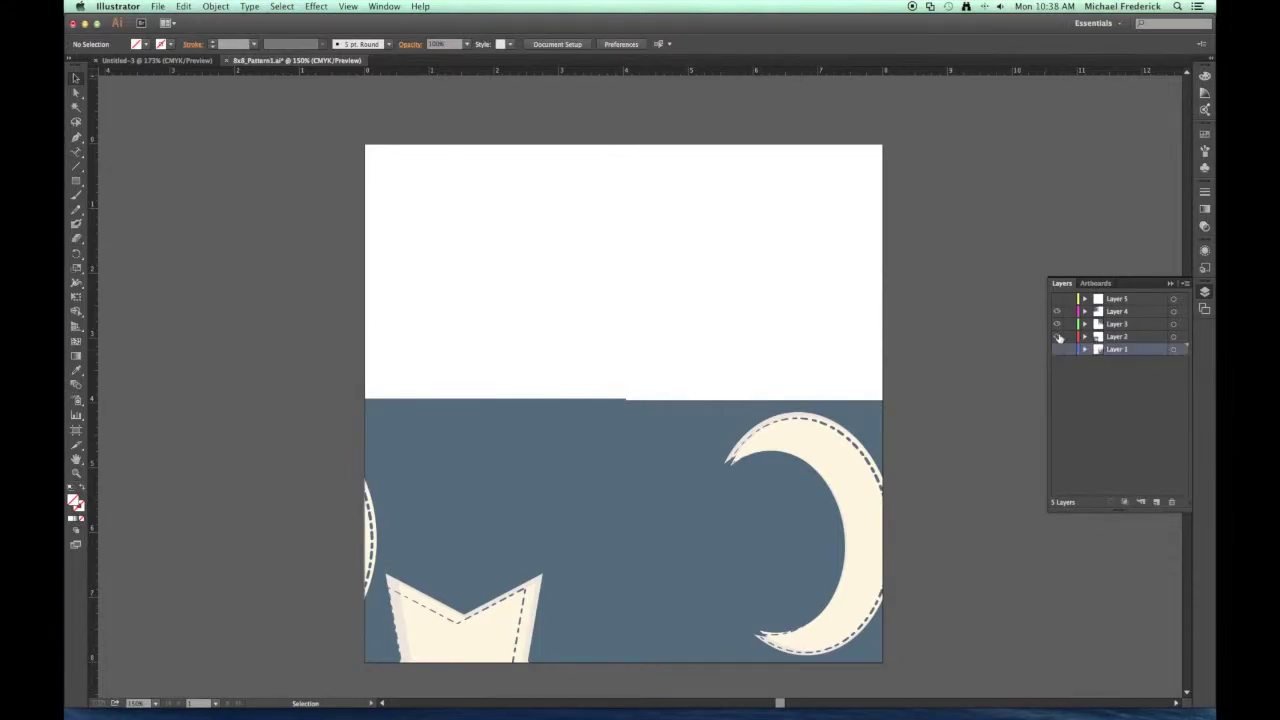
{"action": "left_click", "coordinate": [1058, 348]}
{"action": "left_click", "coordinate": [1058, 349]}
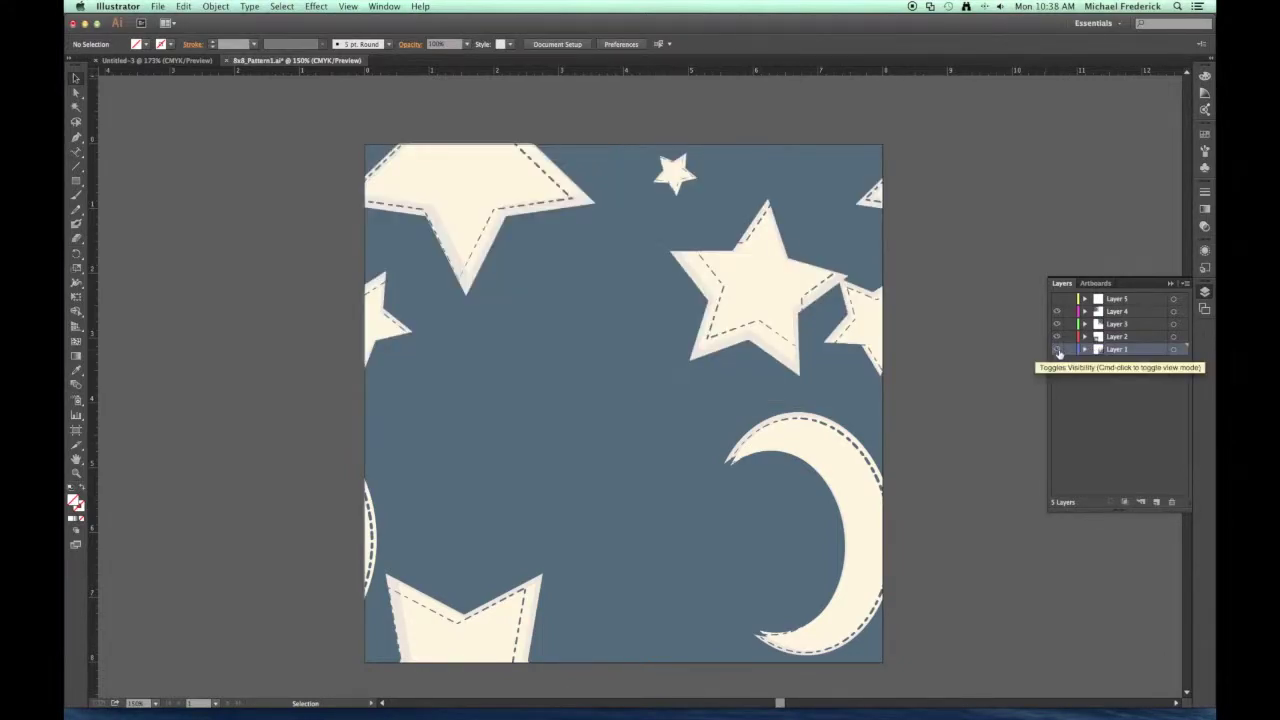
- Create a new layer and place it between Layer 5 and Layer 4
{"action": "left_click", "coordinate": [1126, 300]}
{"action": "left_click", "coordinate": [1157, 502]}
{"action": "left_click_drag", "start_coordinate": [1108, 305], "coordinate": [1106, 322]}
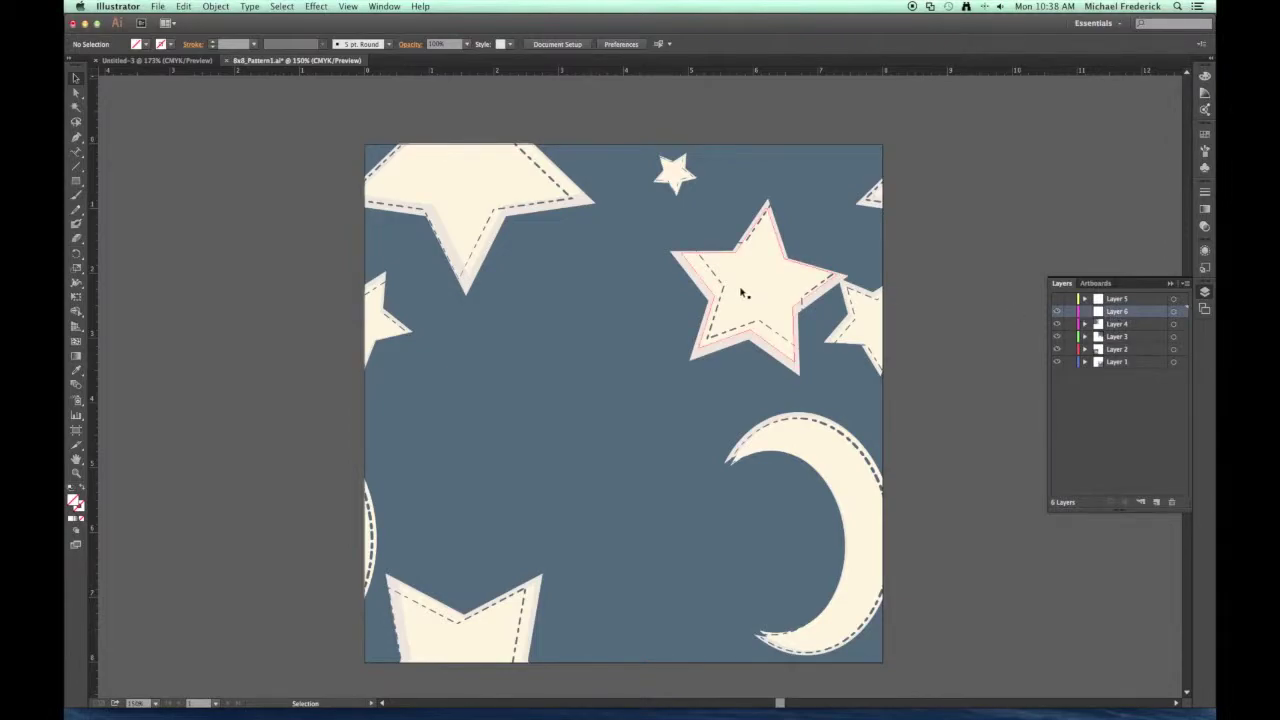
- Set the fill to magenta and draw a five-pointed star, a triangle, a many-pointed starburst and a four-pointed star over the tile's empty central area
{"action": "left_click", "coordinate": [76, 187]}
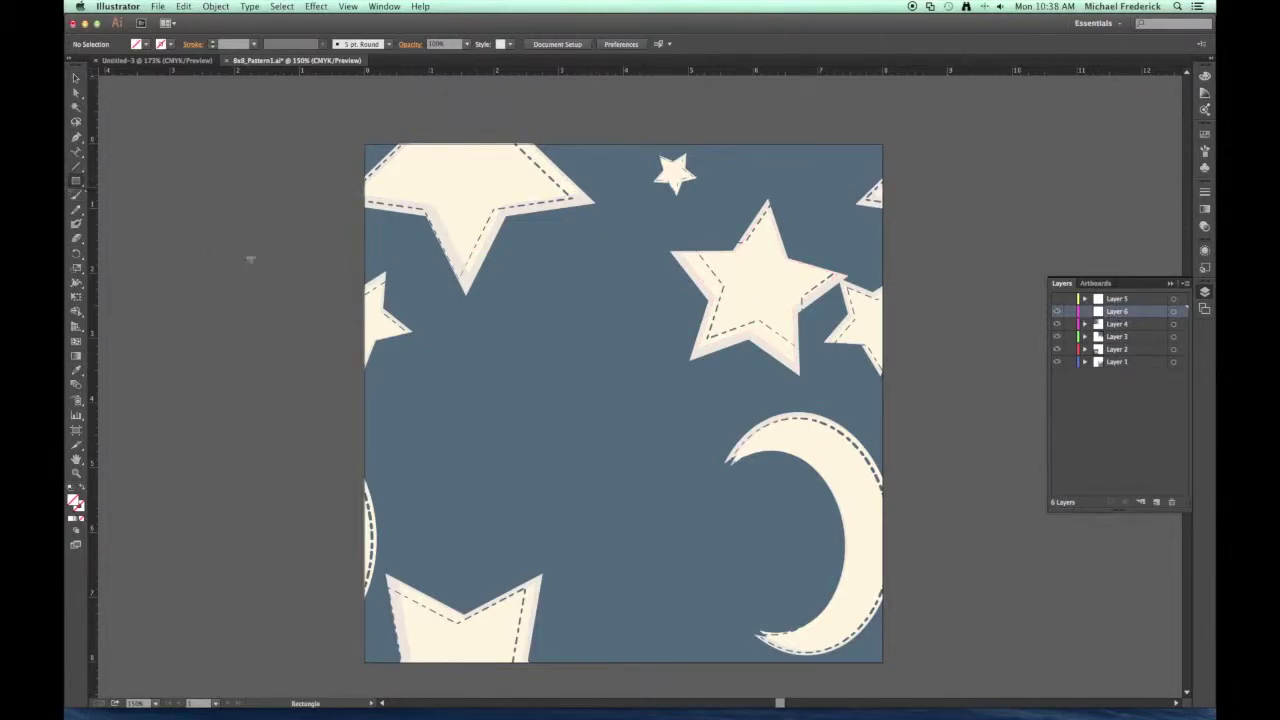
{"action": "left_click", "coordinate": [147, 44]}
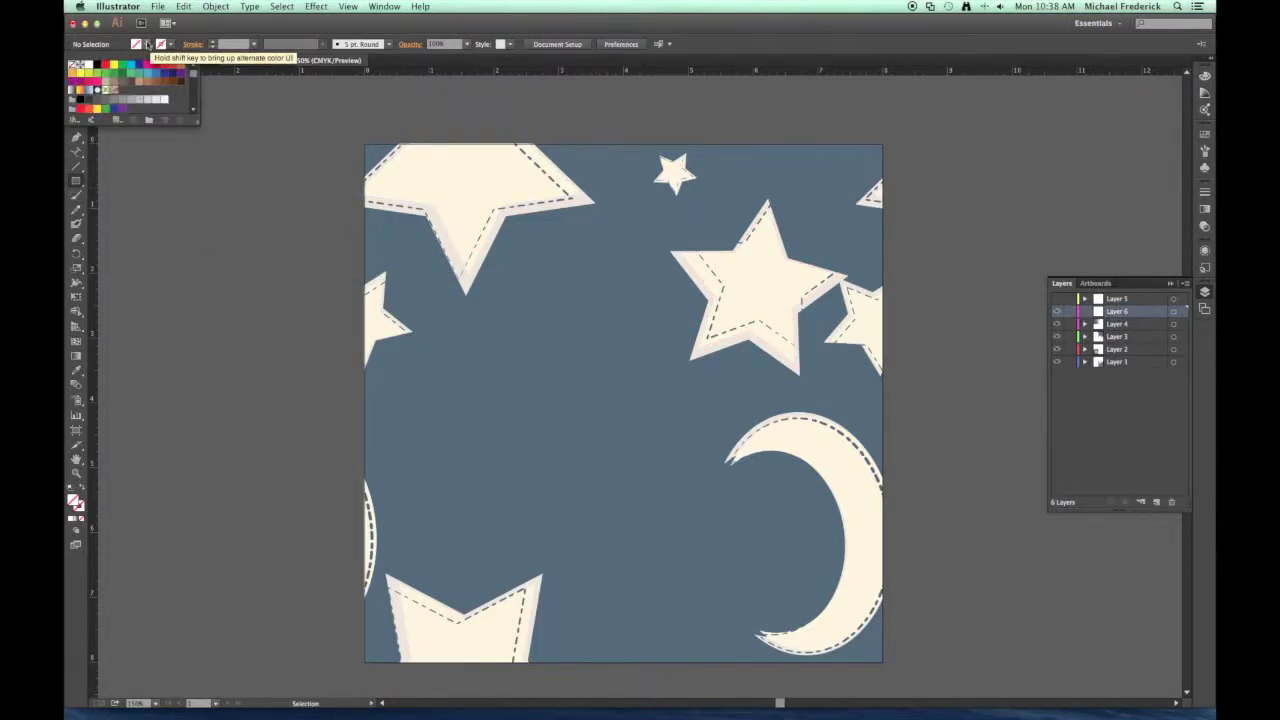
{"action": "left_click", "coordinate": [147, 68]}
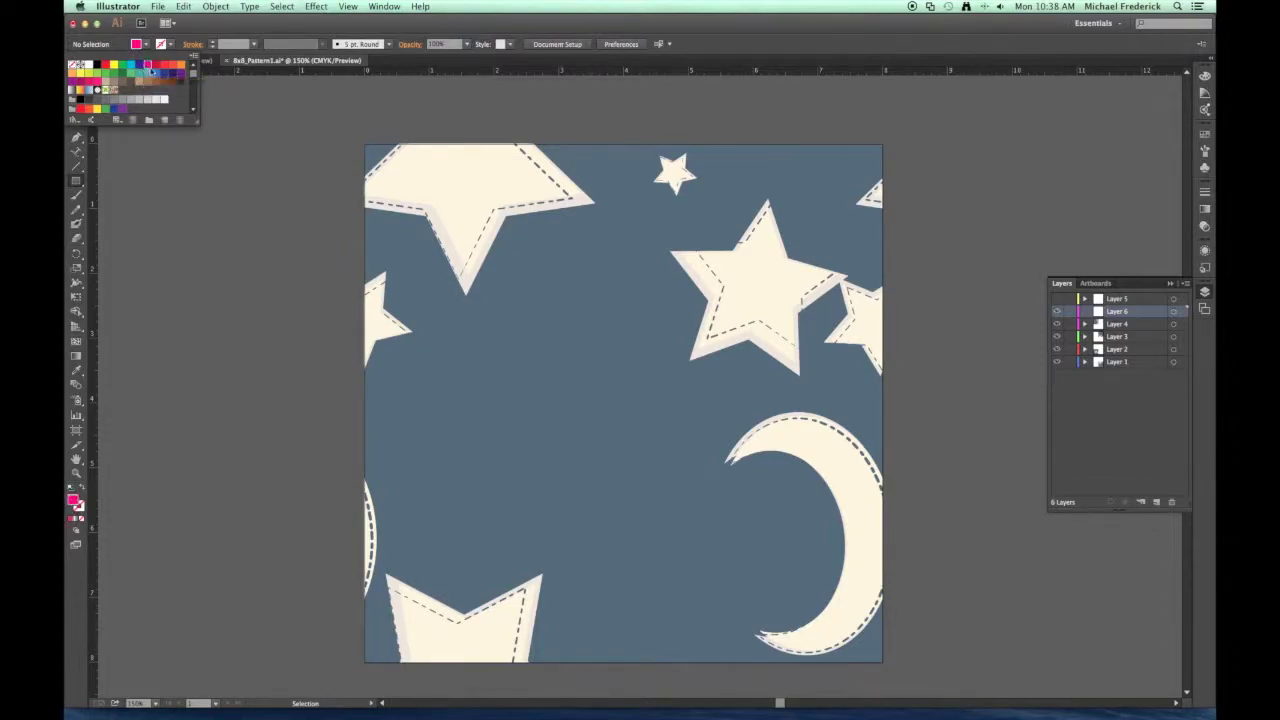
{"action": "left_click", "coordinate": [80, 185]}
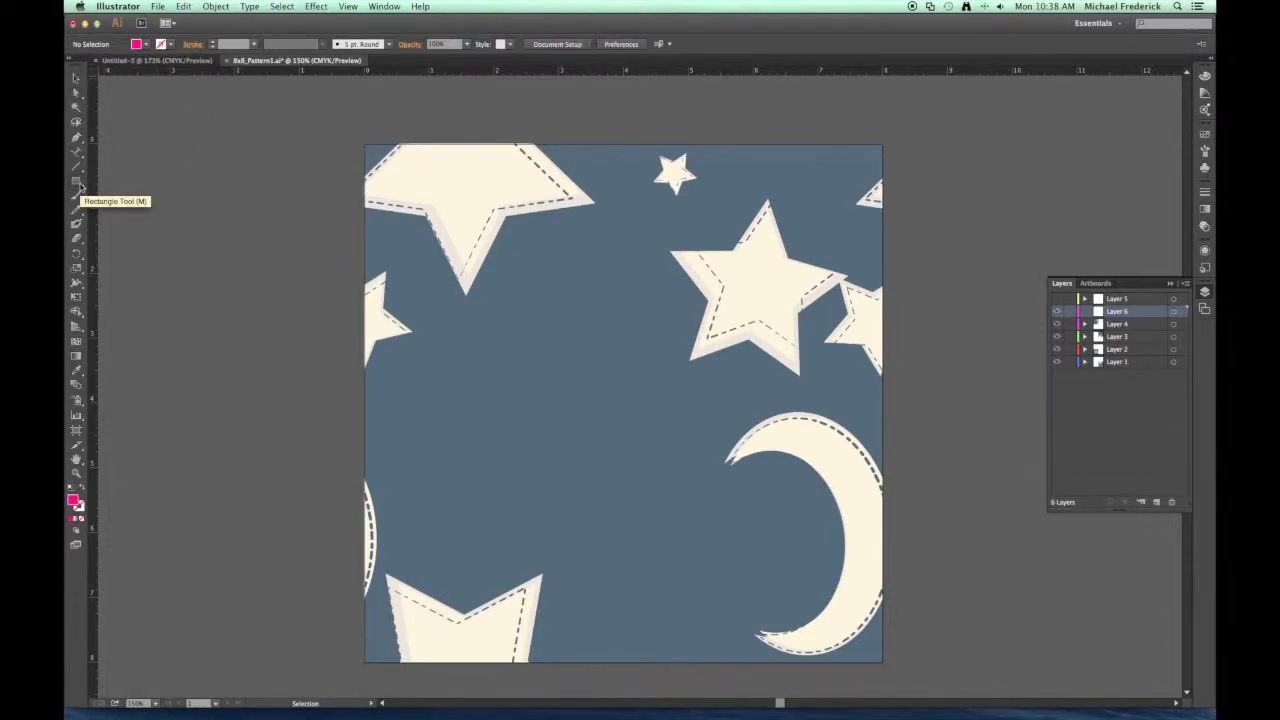
{"action": "left_click_drag", "start_coordinate": [80, 186], "coordinate": [122, 238]}
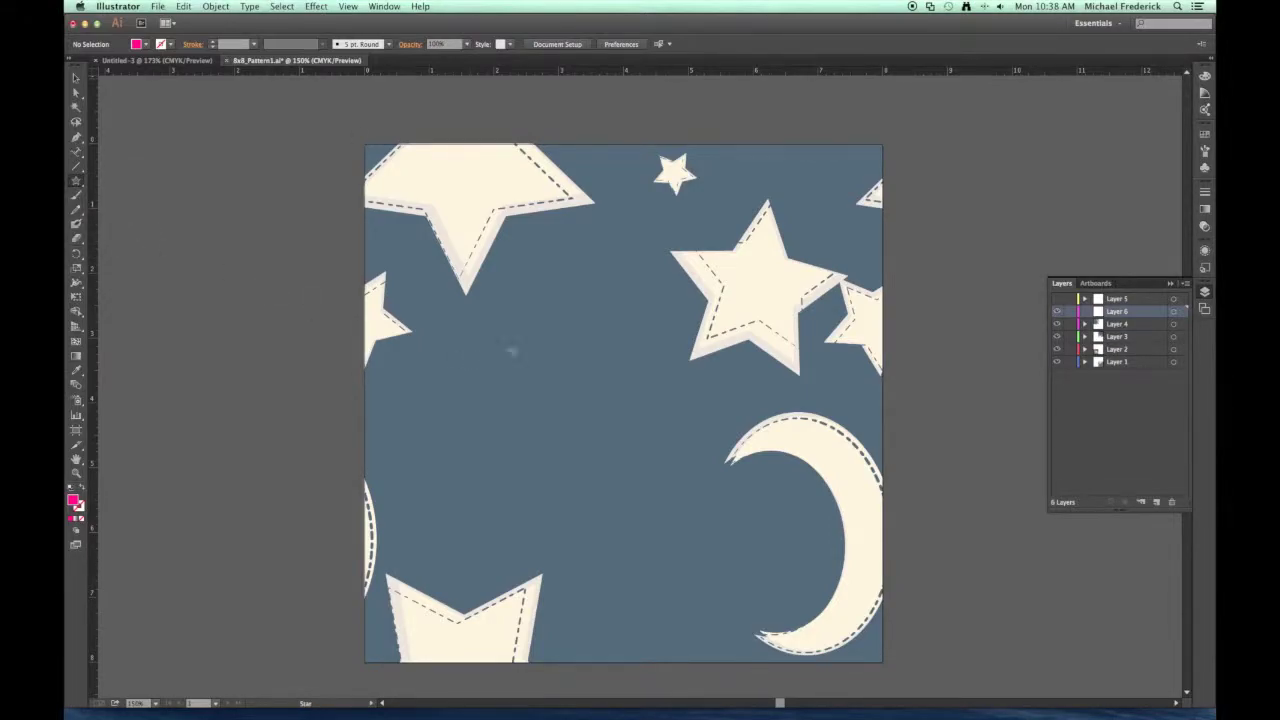
{"action": "left_click_drag", "start_coordinate": [506, 335], "coordinate": [540, 360]}
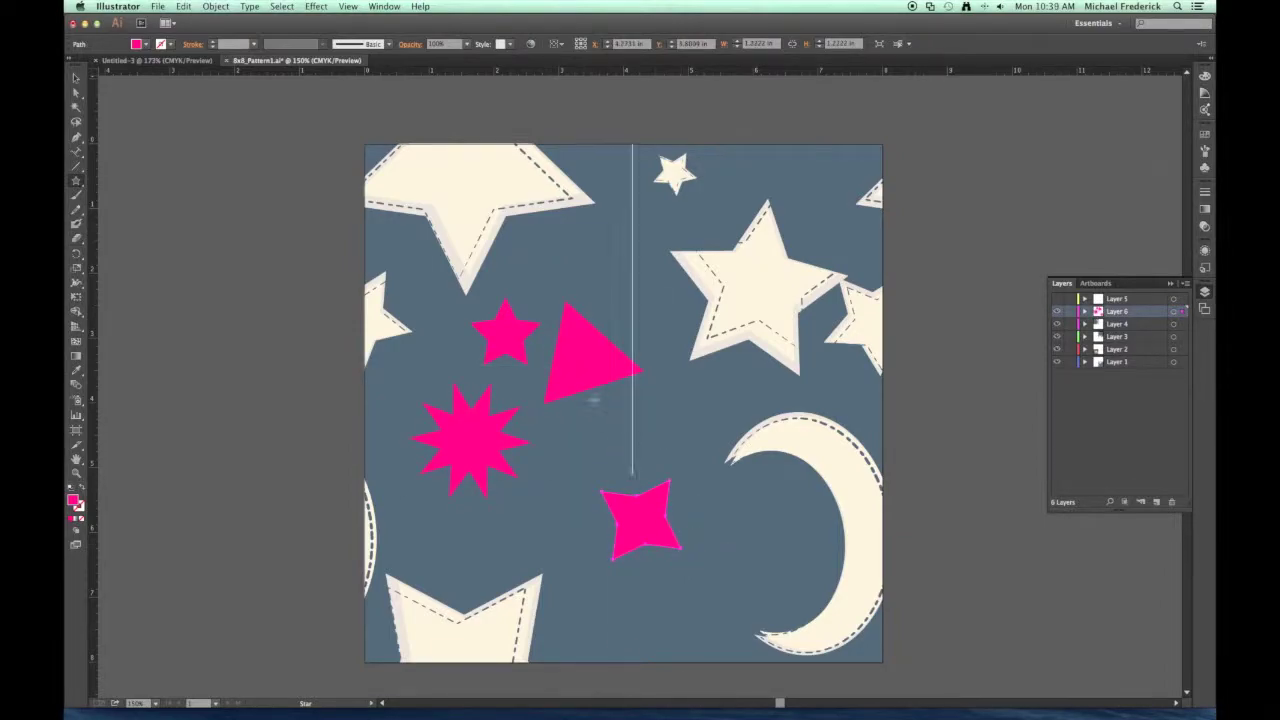
- Select all the visible quadrant artwork and magenta shapes and group them into one tile
{"action": "left_click", "coordinate": [76, 78]}
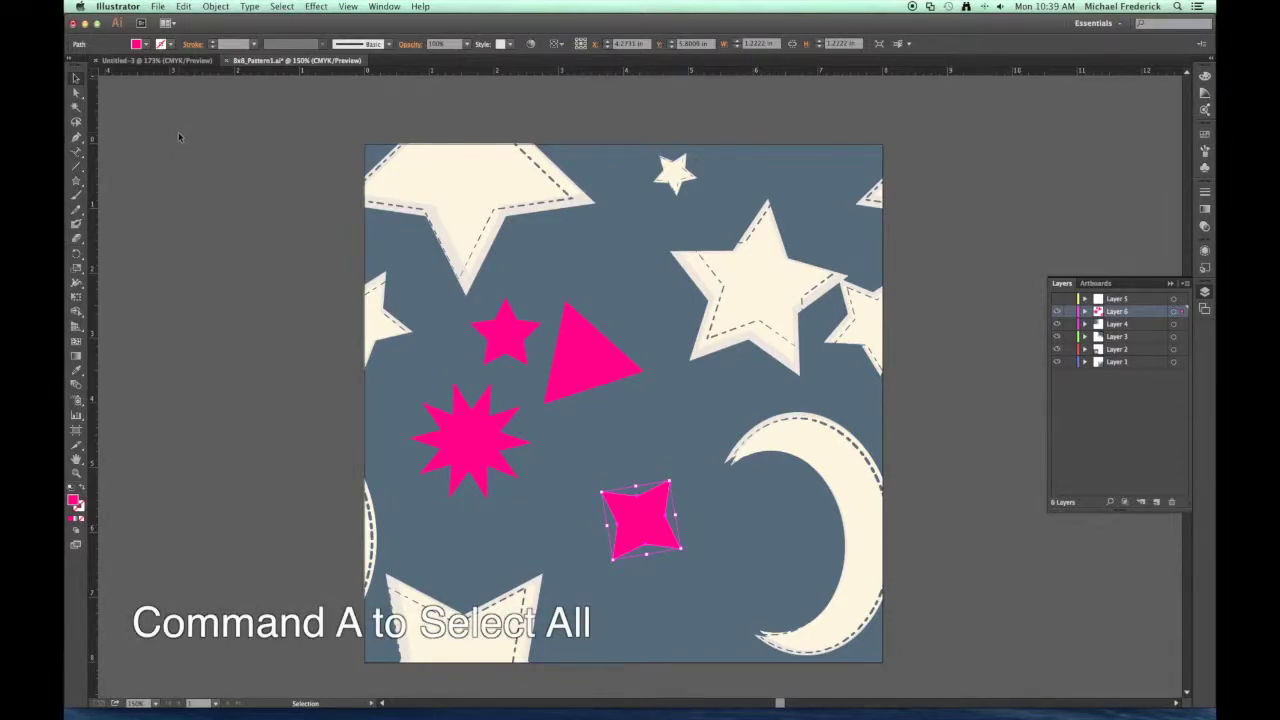
{"action": "key", "text": "super+a"}
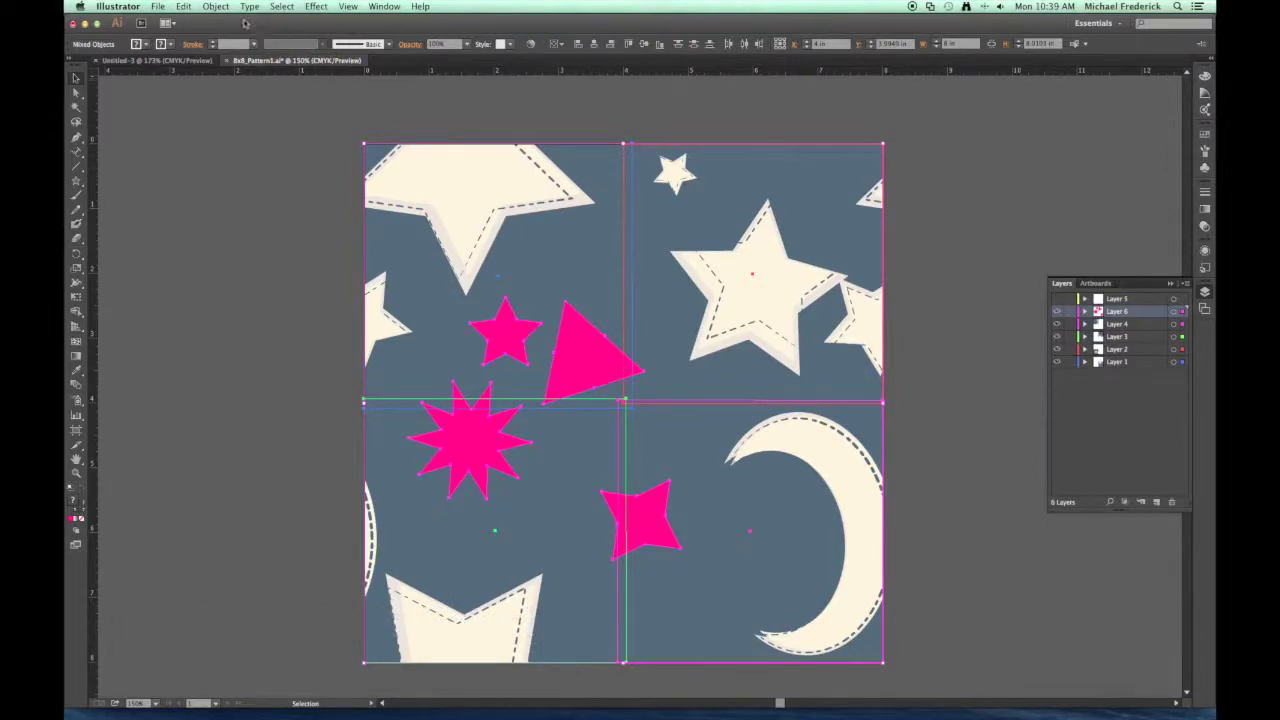
{"action": "left_click", "coordinate": [216, 7]}
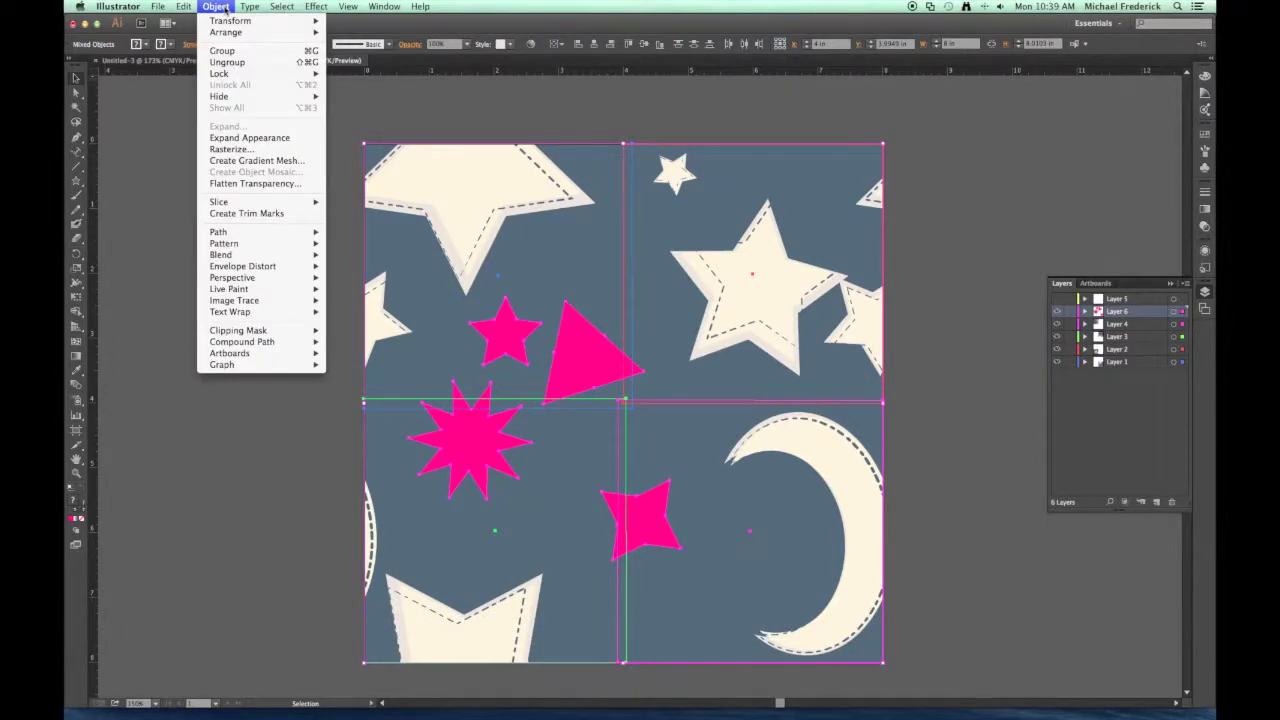
{"action": "left_click", "coordinate": [240, 55]}
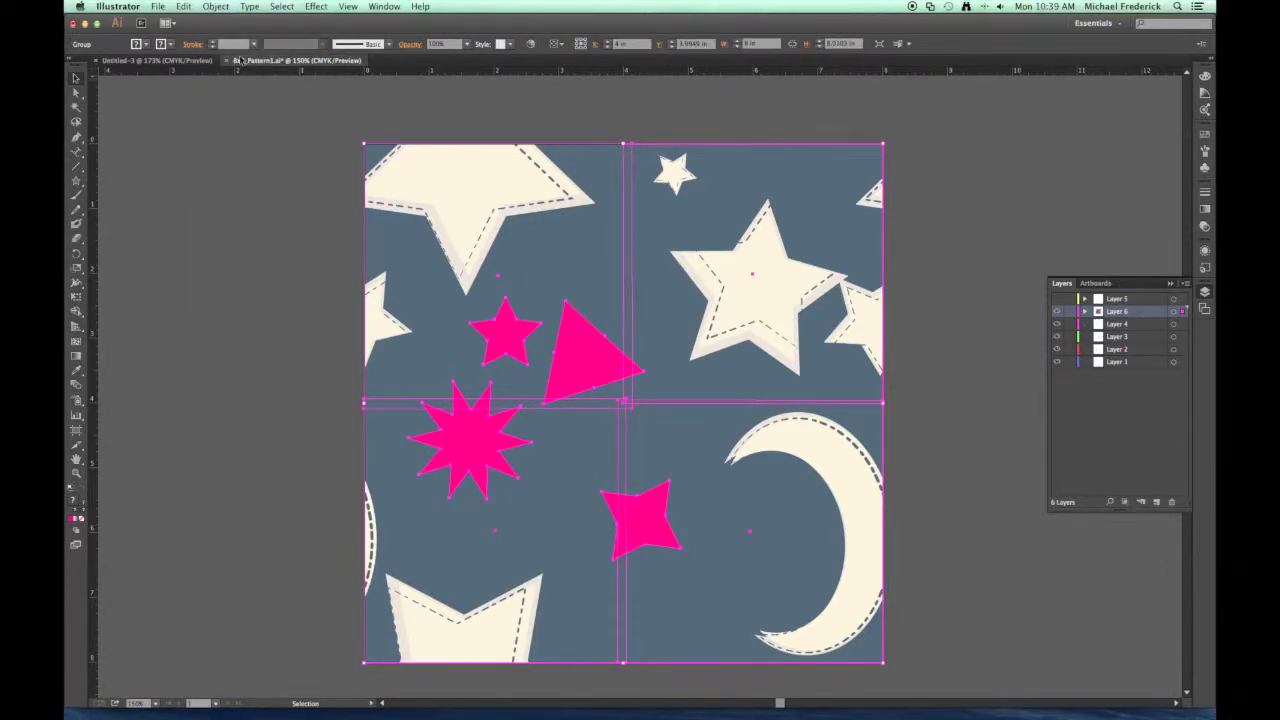
- Create a new 8 x 8 in document with 4 artboards in 2 columns and 0 in spacing
{"action": "left_click", "coordinate": [158, 7]}
{"action": "left_click", "coordinate": [167, 20]}
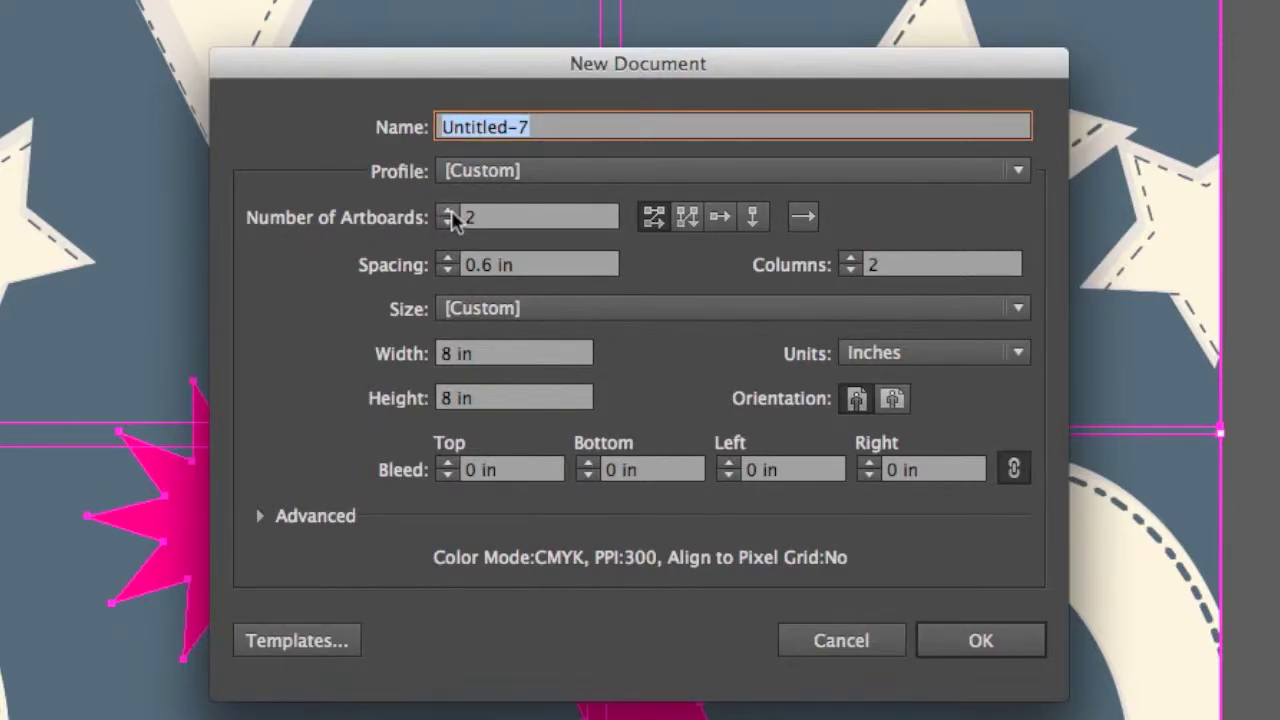
{"action": "left_click", "coordinate": [448, 213]}
{"action": "left_click", "coordinate": [448, 212]}
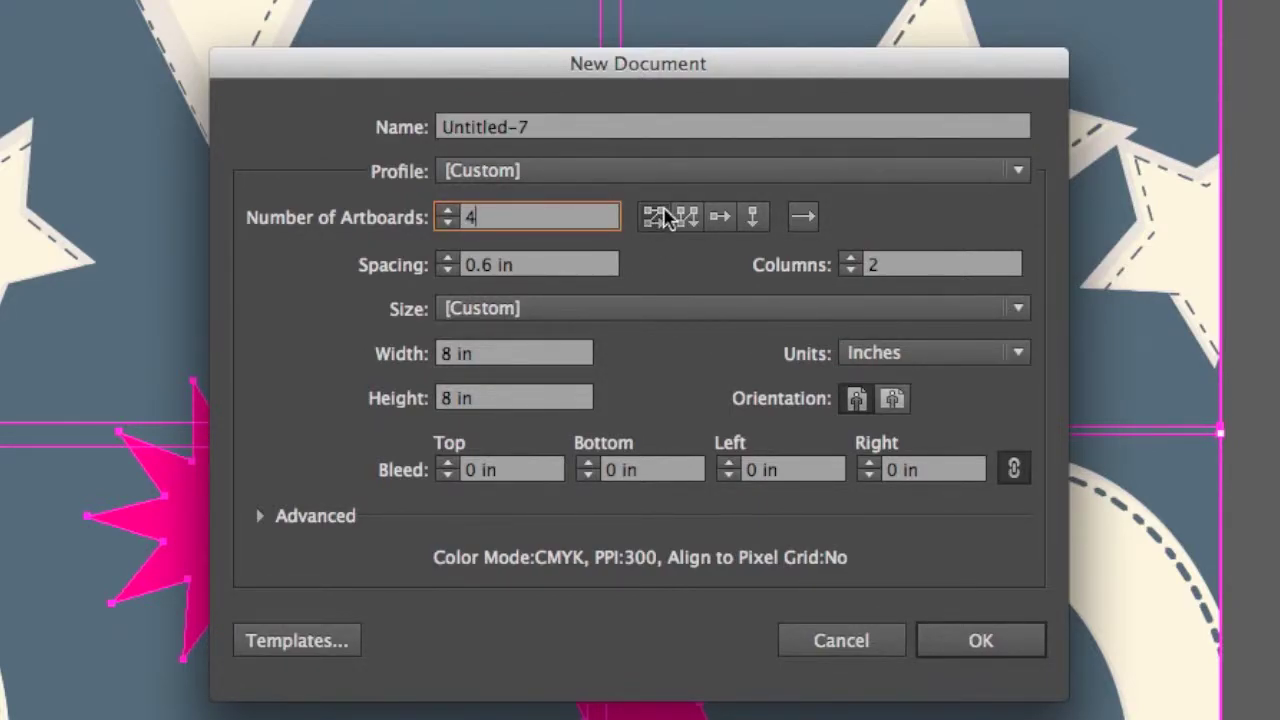
{"action": "left_click", "coordinate": [447, 271]}
{"action": "left_click", "coordinate": [447, 271]}
{"action": "left_click", "coordinate": [447, 271]}
{"action": "left_click", "coordinate": [447, 271]}
{"action": "left_click", "coordinate": [447, 271]}
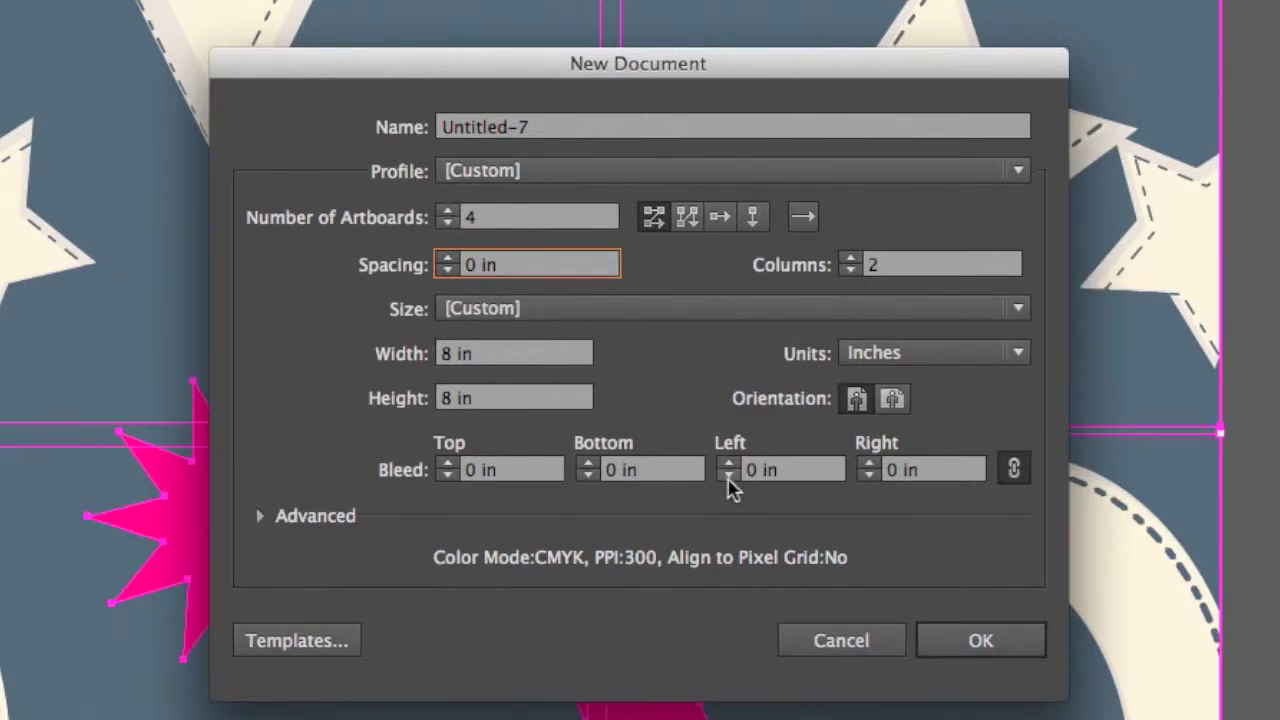
{"action": "left_click", "coordinate": [971, 640]}
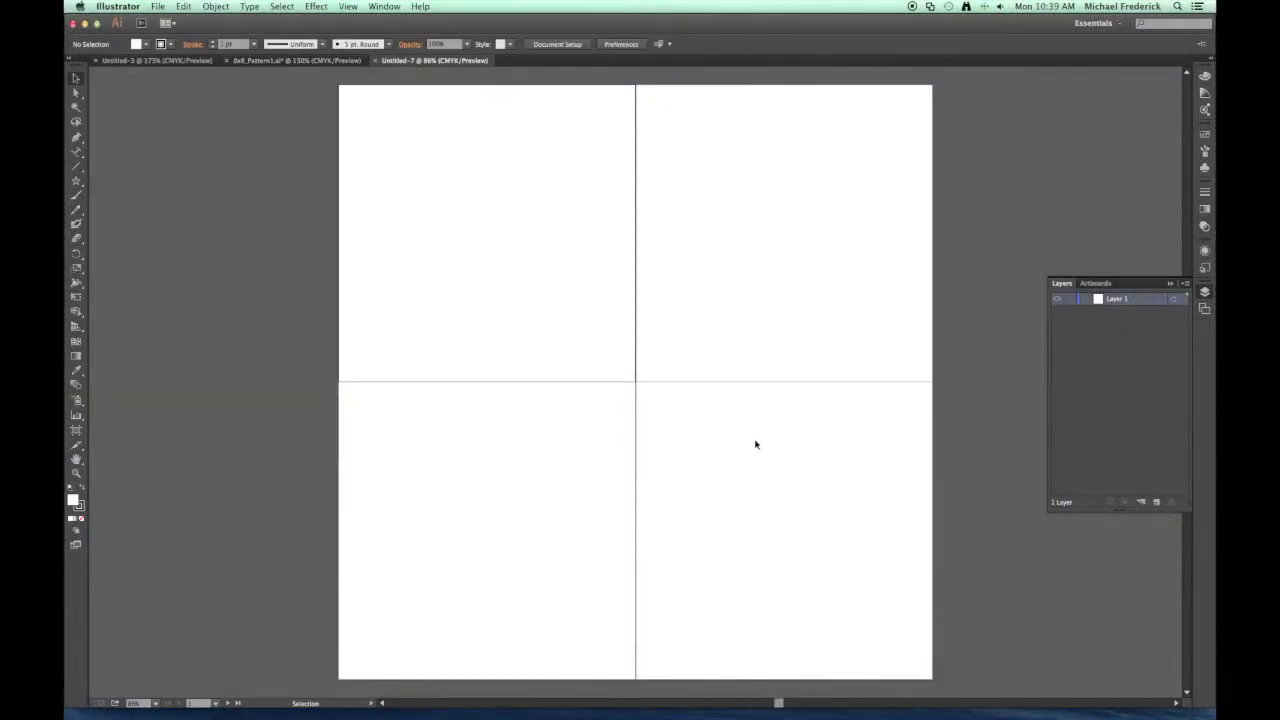
- Paste the tile group twice and fit the copies to the upper-left and upper-right artboards
{"action": "key", "text": "super+v"}
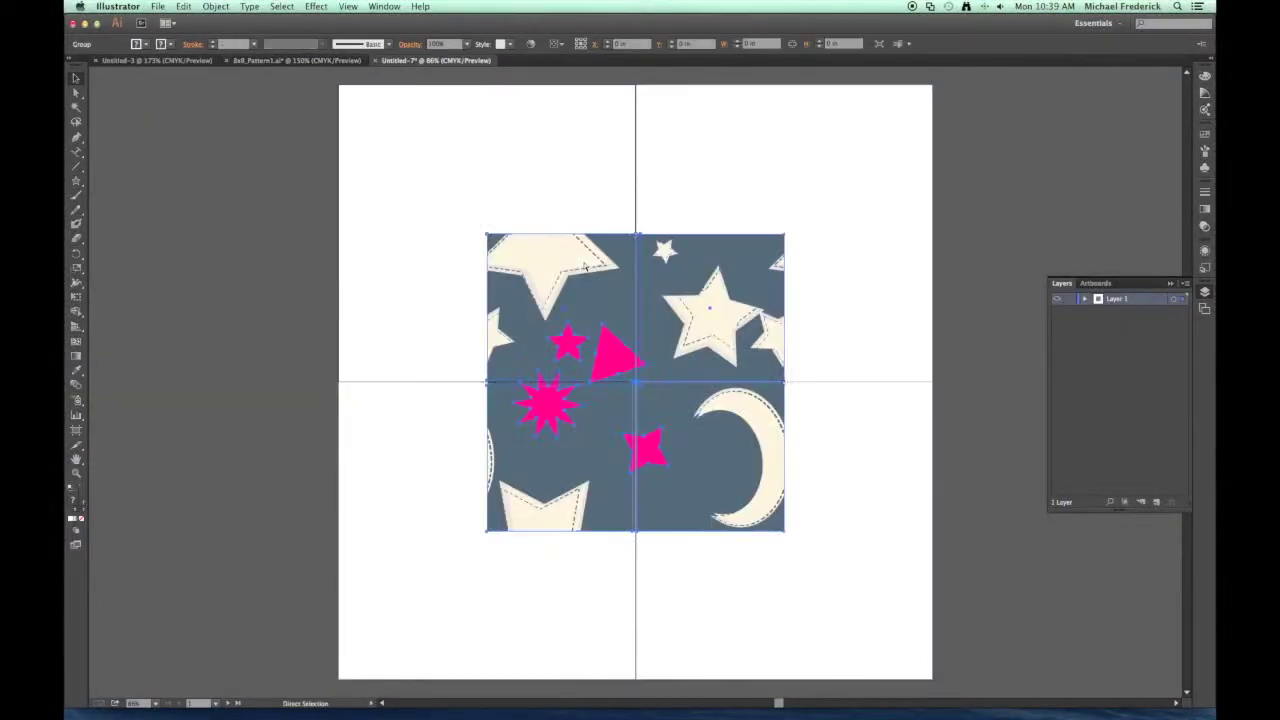
{"action": "left_click_drag", "start_coordinate": [600, 310], "coordinate": [453, 159]}
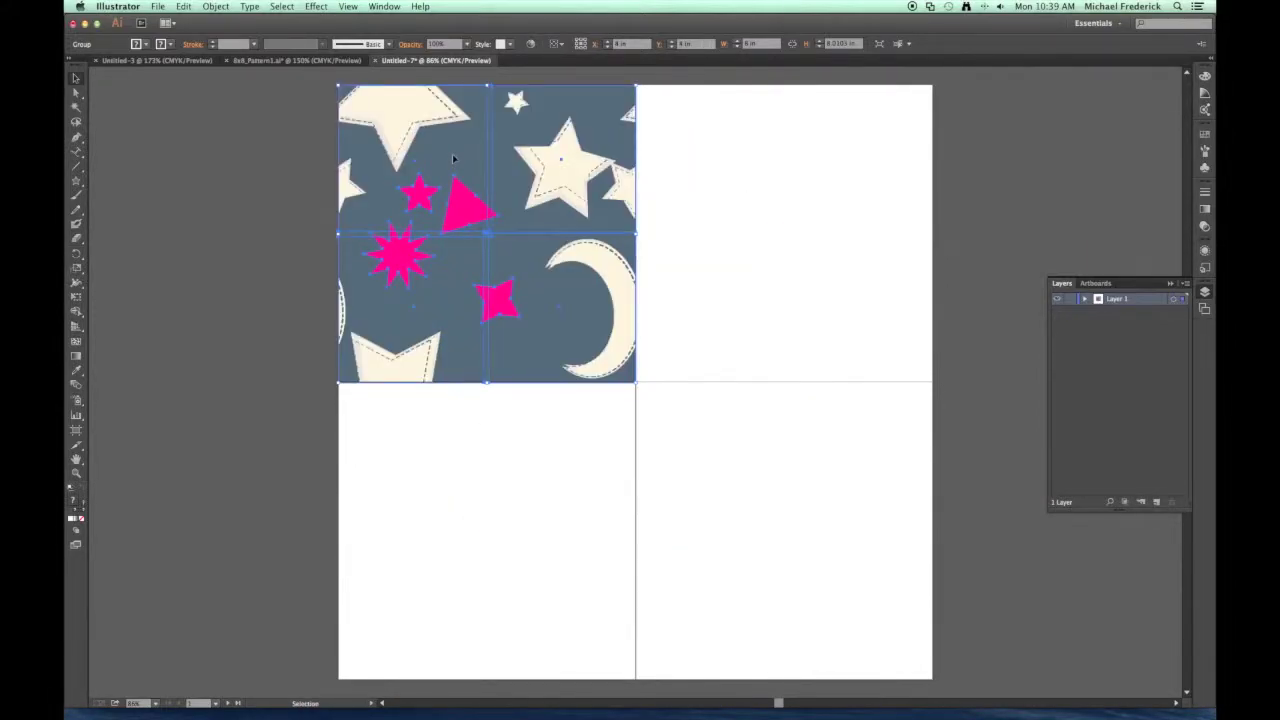
{"action": "key", "text": "super+v"}
{"action": "left_click_drag", "start_coordinate": [574, 232], "coordinate": [697, 106]}
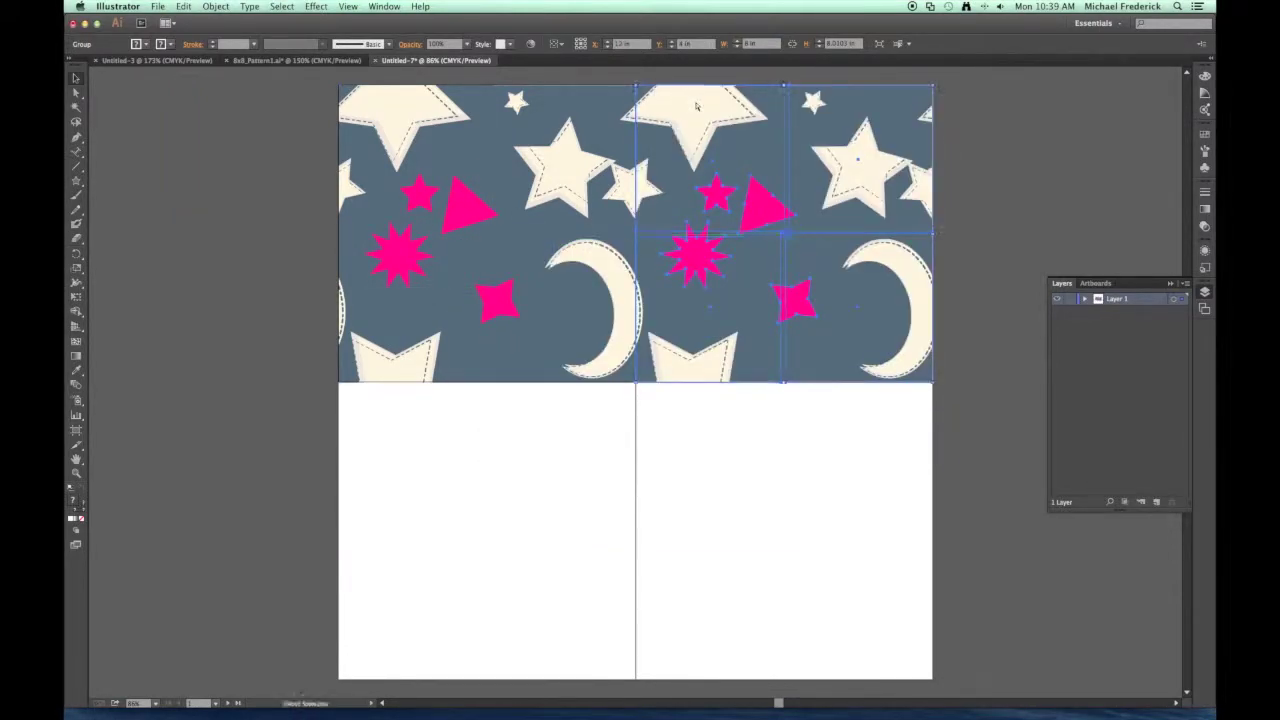
- Paste two more tile copies, fit them to the lower-left and lower-right artboards, and select the lower-left copy
{"action": "key", "text": "super+v"}
{"action": "left_click_drag", "start_coordinate": [578, 262], "coordinate": [432, 415]}
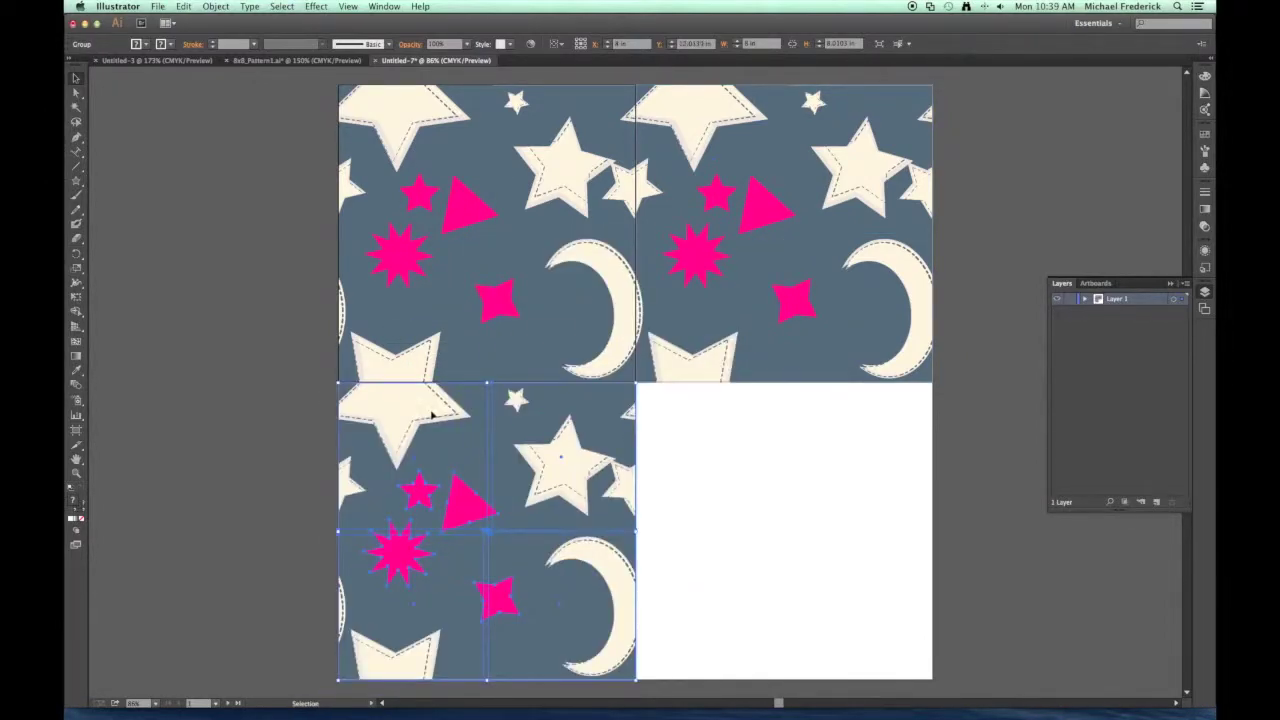
{"action": "key", "text": "super+v"}
{"action": "left_click_drag", "start_coordinate": [541, 295], "coordinate": [689, 440]}
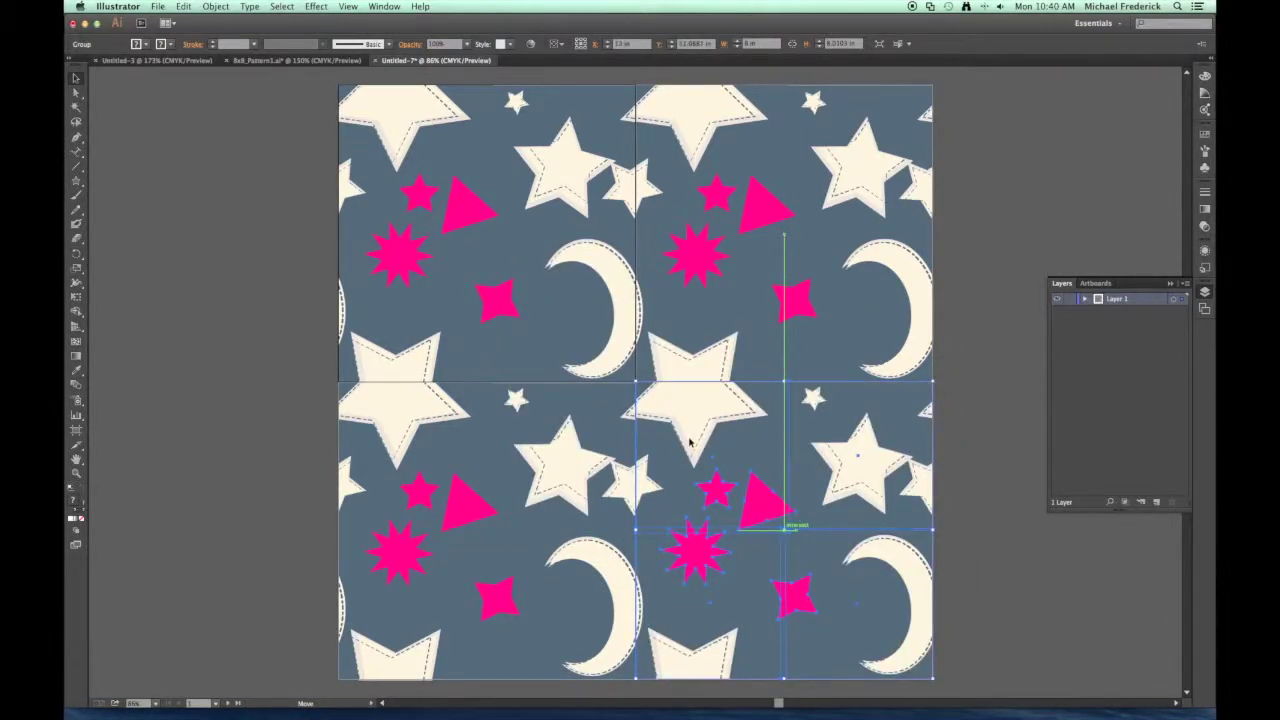
{"action": "left_click_drag", "start_coordinate": [689, 440], "coordinate": [689, 440]}
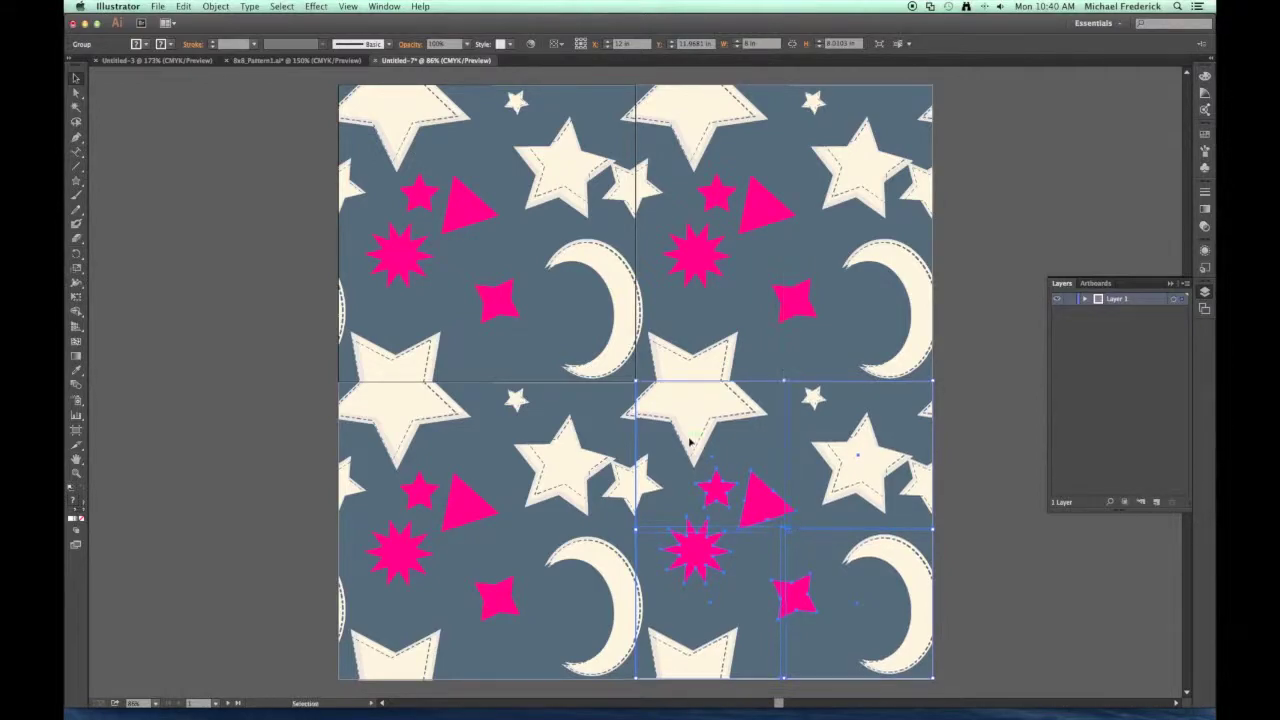
{"action": "left_click", "coordinate": [501, 456]}
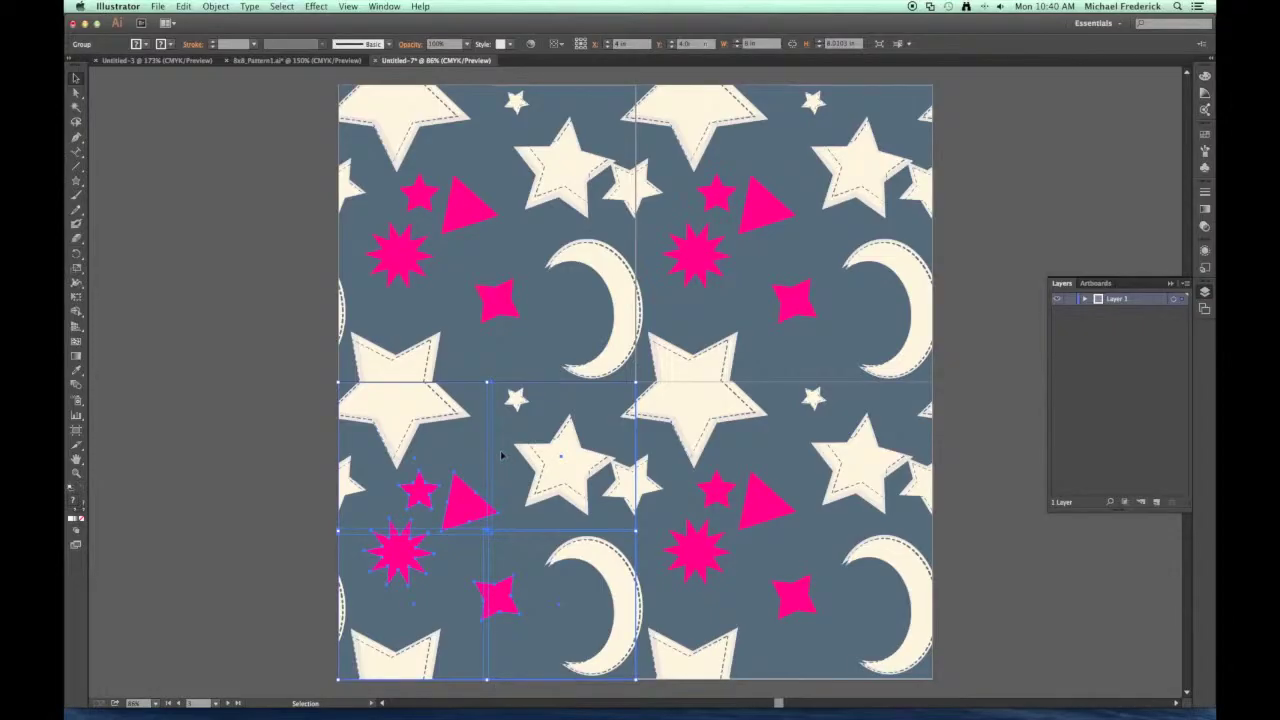